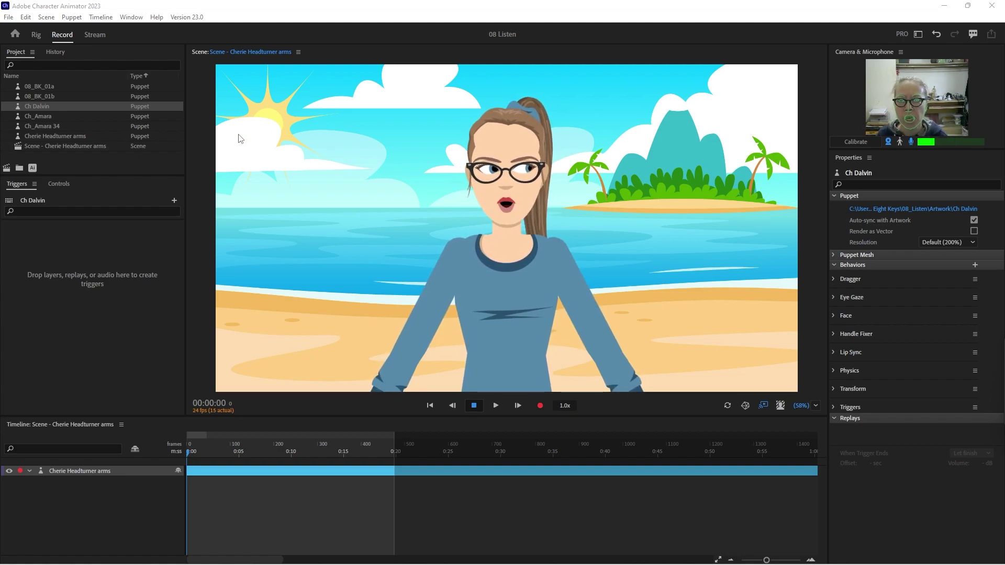
Open the Ch Dalvin puppet from the Project panel for rigging.
{"action": "double_click", "coordinate": [49, 108]}
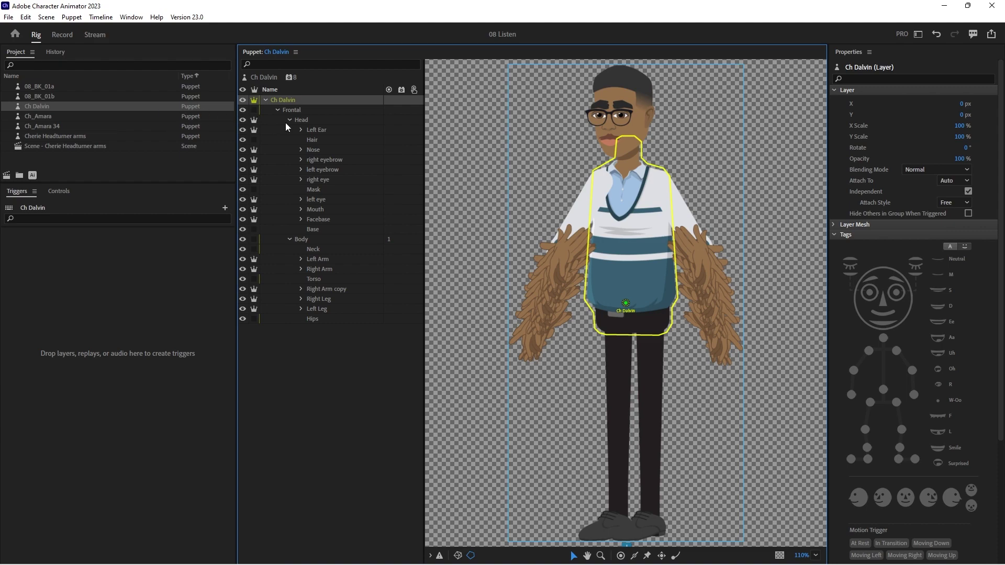
Open Ch Dalvin.ai in Illustrator via Edit Original and collapse the +Head and +Right Arm copy groups.
{"action": "left_click", "coordinate": [33, 175]}
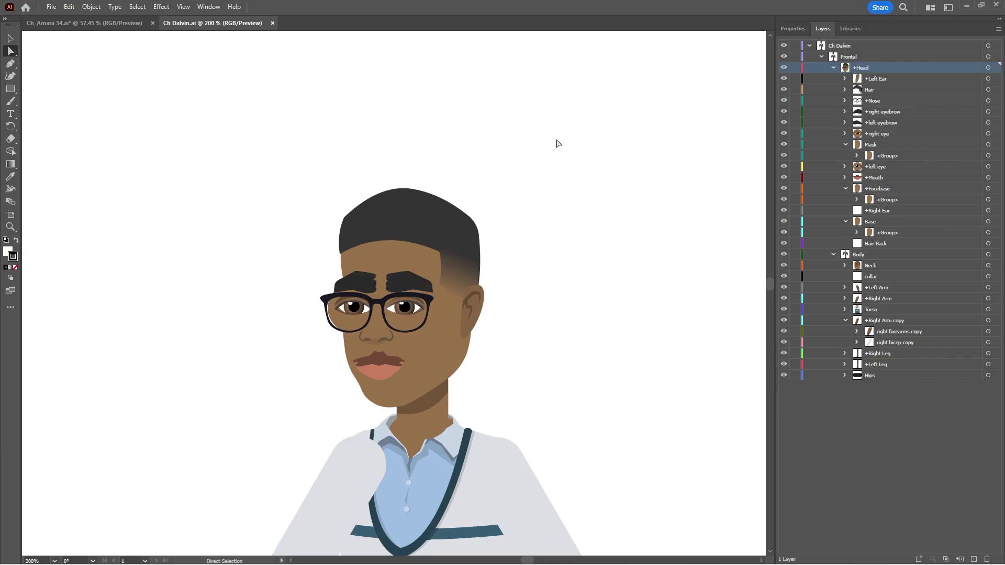
{"action": "left_click", "coordinate": [834, 68]}
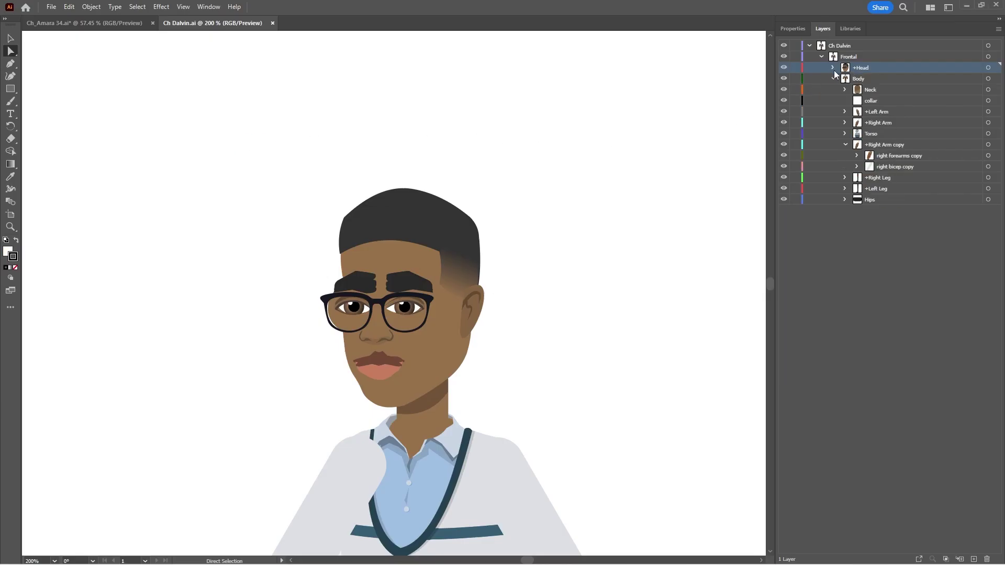
{"action": "left_click", "coordinate": [884, 111]}
{"action": "left_click", "coordinate": [889, 124]}
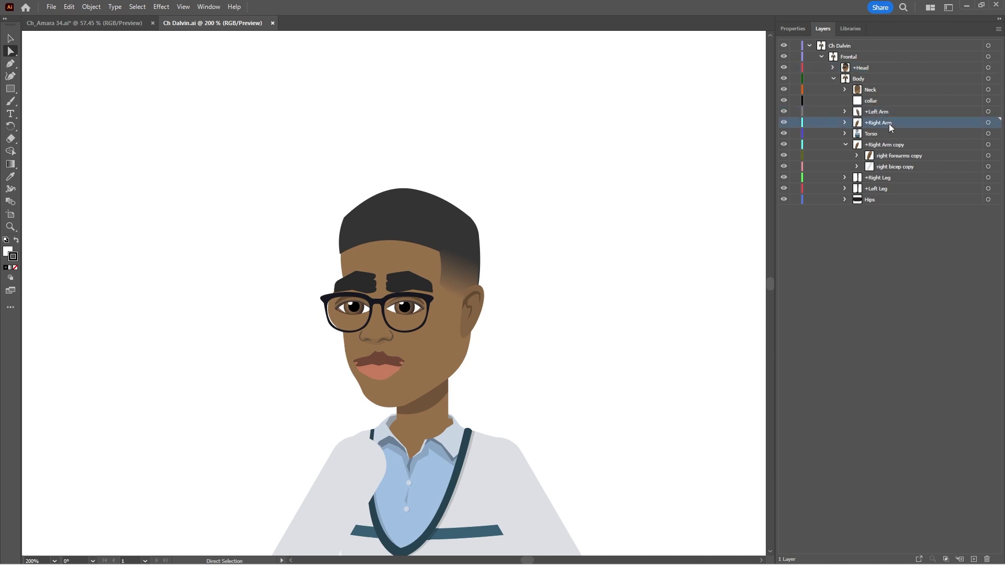
{"action": "left_click", "coordinate": [846, 145]}
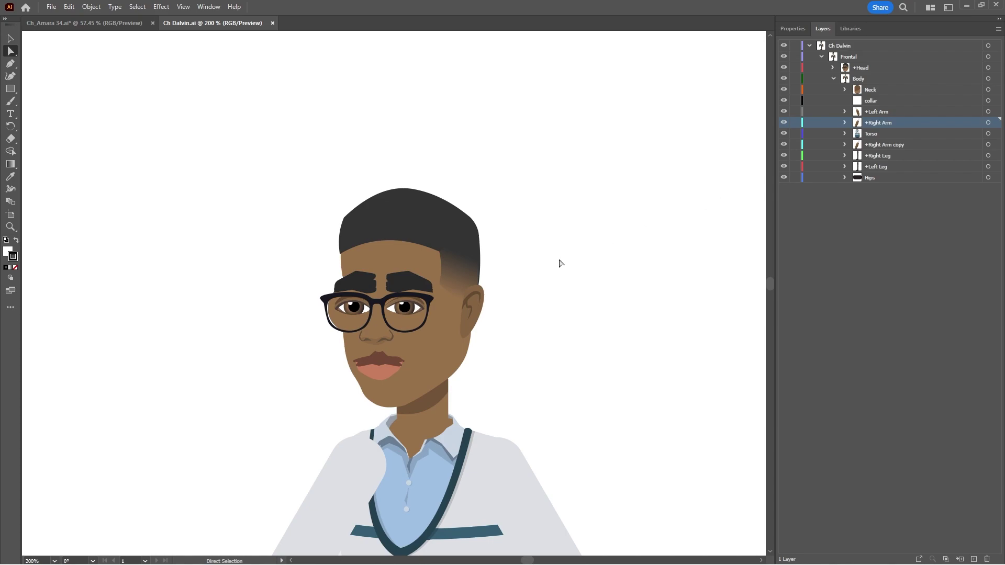
Zoom out to show the whole figure and inspect the +Left Arm forearm variants, Torso and +Right Arm copy.
{"action": "key", "text": "z"}
{"action": "left_click", "coordinate": [465, 360], "text": "alt"}
{"action": "left_click", "coordinate": [449, 355], "text": "alt"}
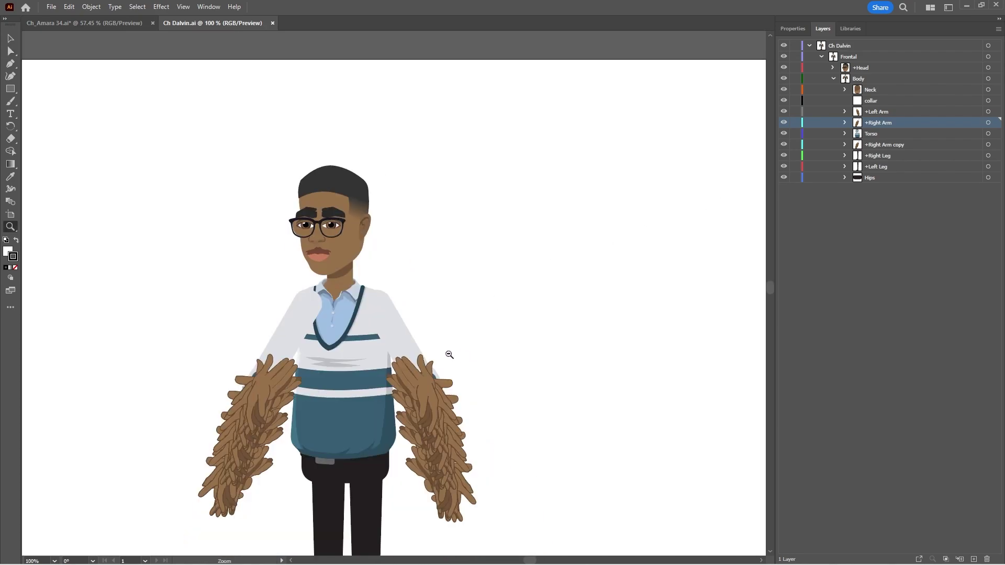
{"action": "left_click_drag", "start_coordinate": [422, 328], "coordinate": [471, 276]}
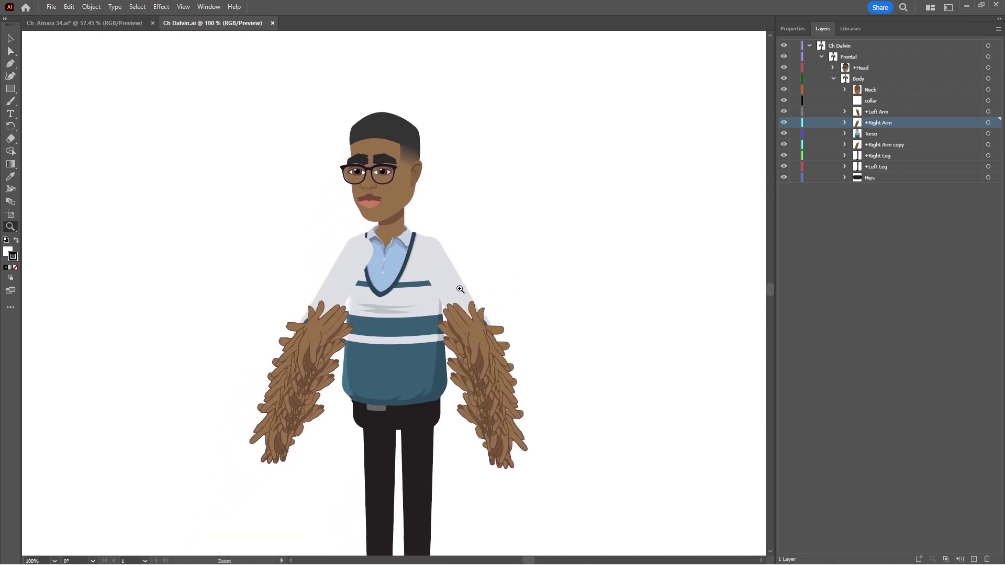
{"action": "left_click", "coordinate": [843, 113]}
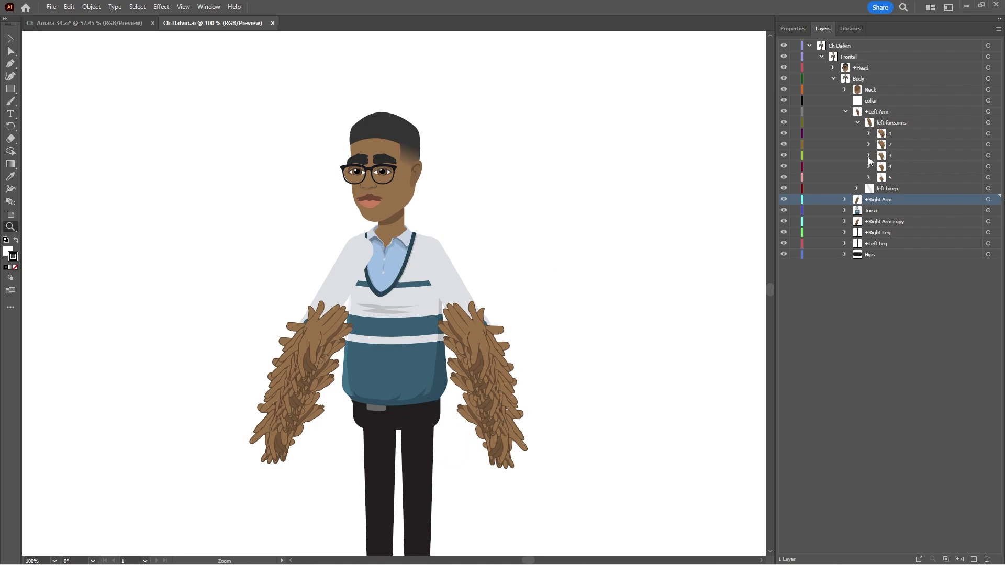
{"action": "left_click", "coordinate": [846, 112]}
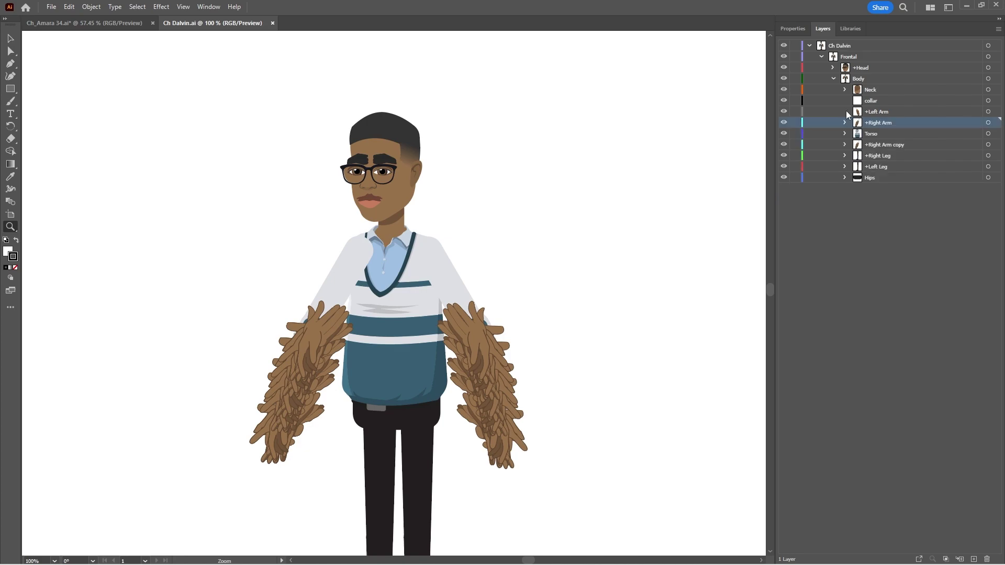
{"action": "left_click", "coordinate": [872, 133]}
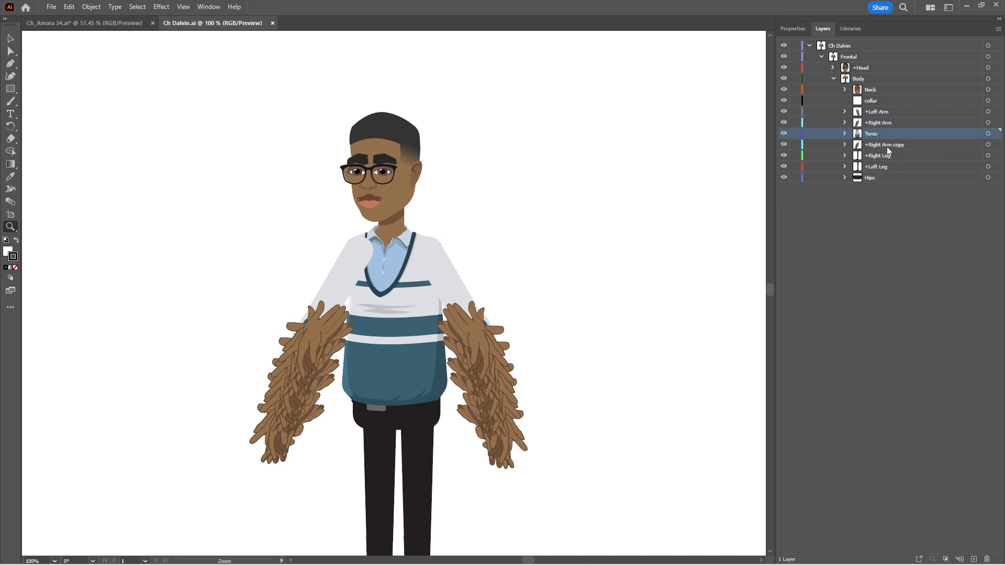
{"action": "left_click", "coordinate": [887, 147]}
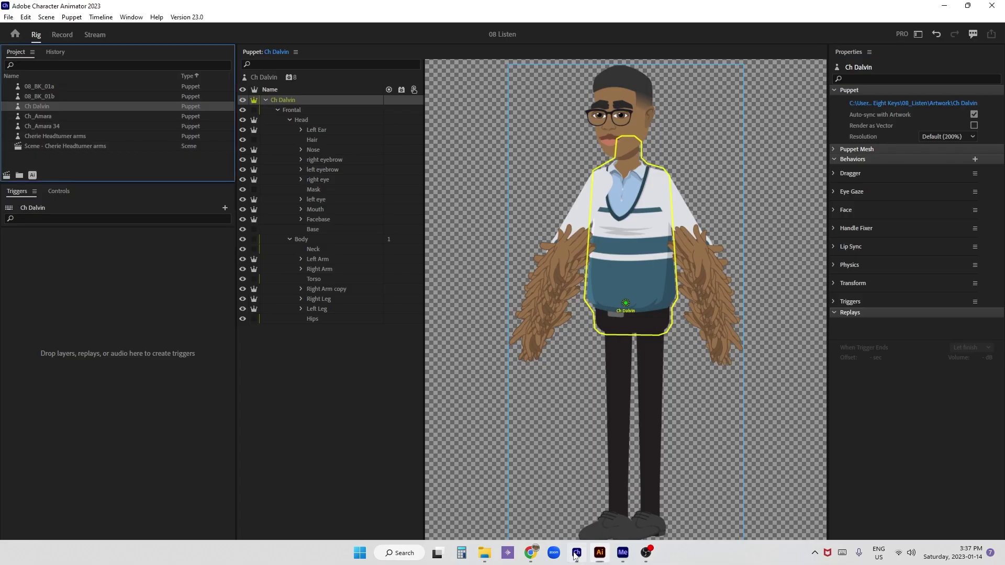
Back in Character Animator, rename the Face behaviour to Torso.
{"action": "left_click", "coordinate": [577, 559]}
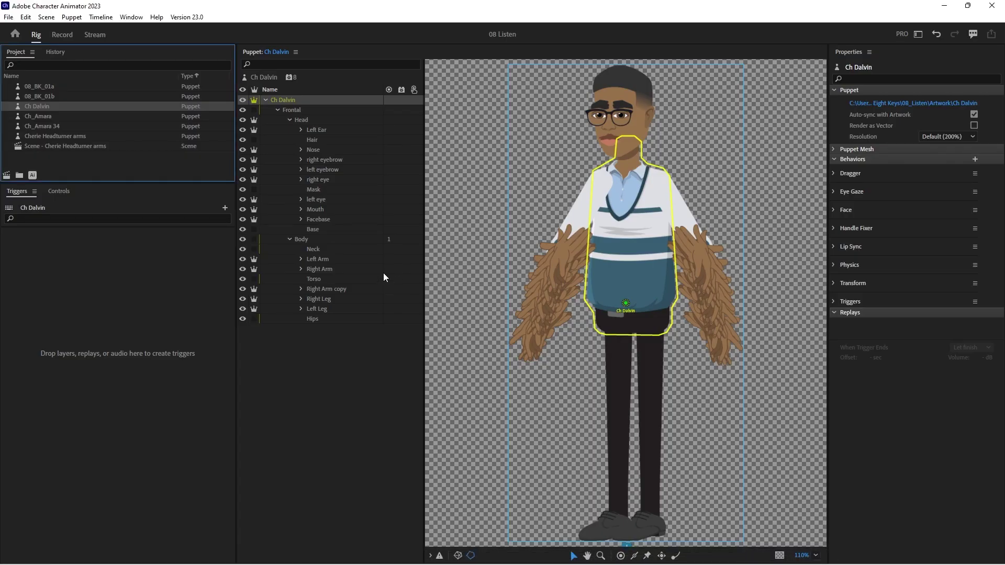
{"action": "left_click", "coordinate": [270, 79]}
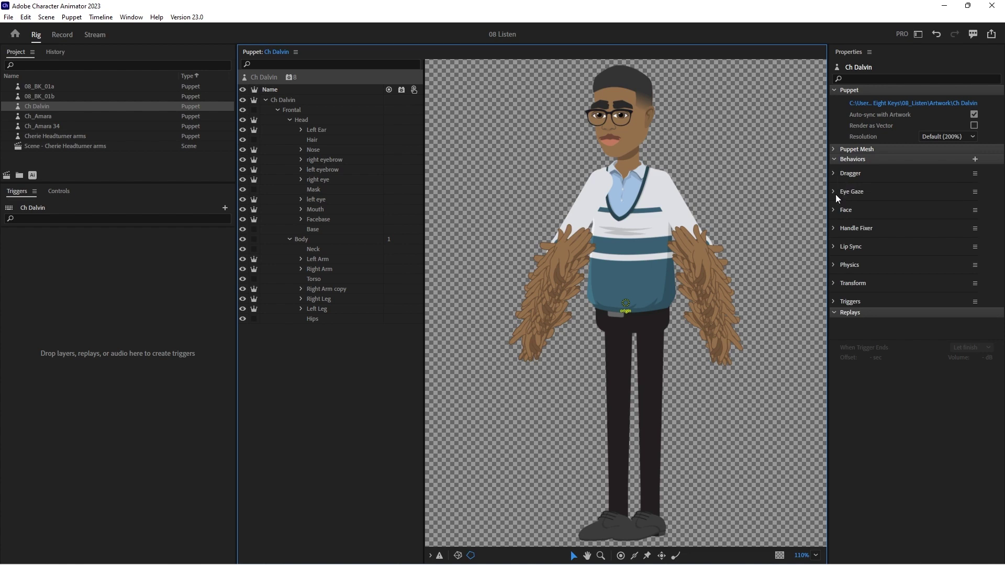
{"action": "left_click", "coordinate": [975, 212]}
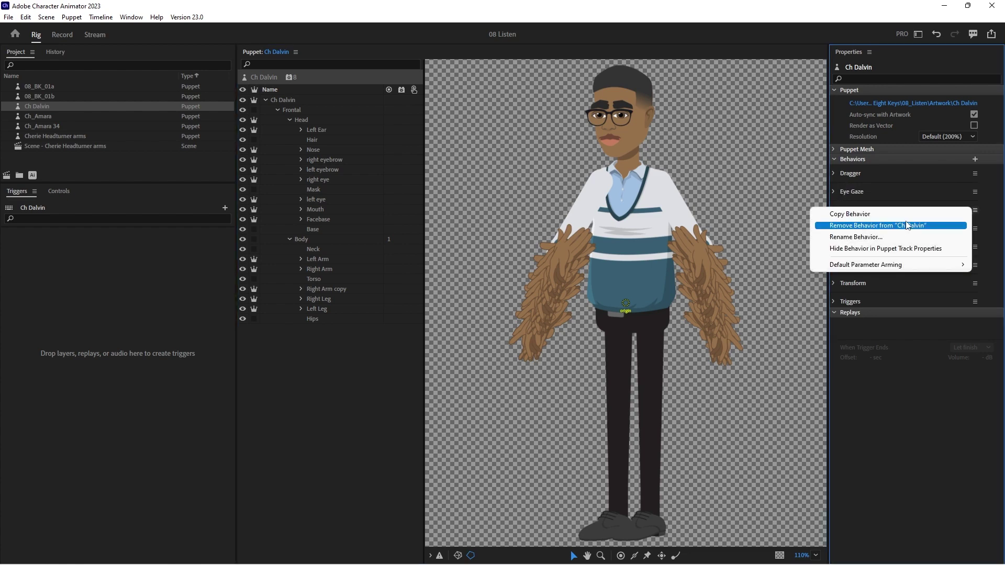
{"action": "left_click", "coordinate": [963, 225]}
{"action": "type", "text": "Torso"}
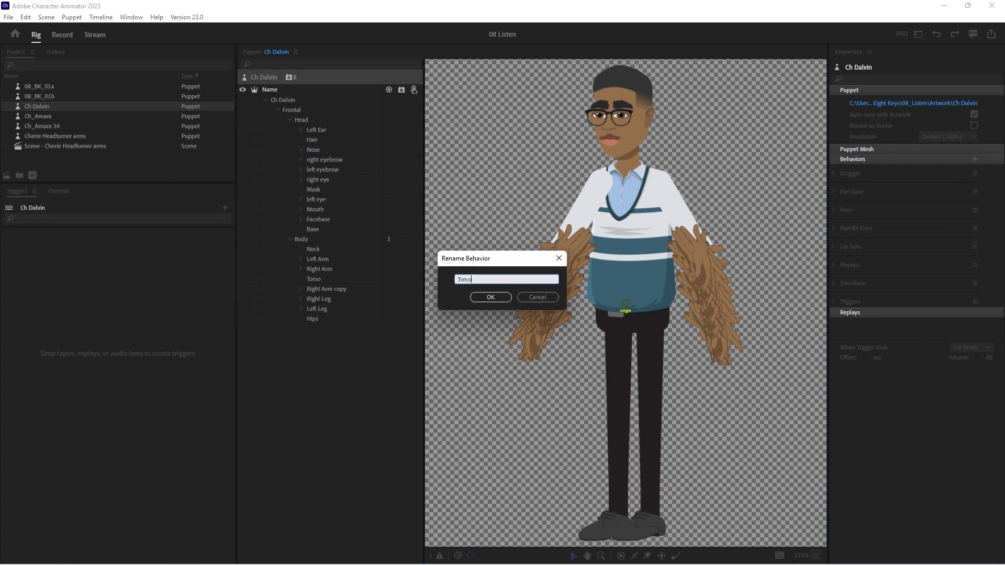
{"action": "key", "text": "Return"}
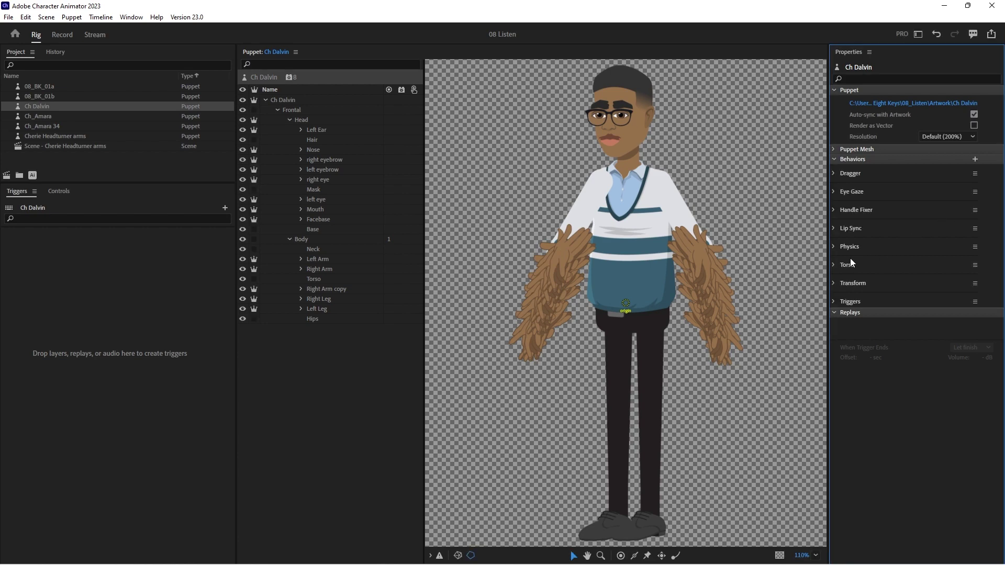
Set the Torso behaviour's Head Position and Head Scale Strength to 0% and Head Tilt Strength to 30%.
{"action": "left_click", "coordinate": [835, 264]}
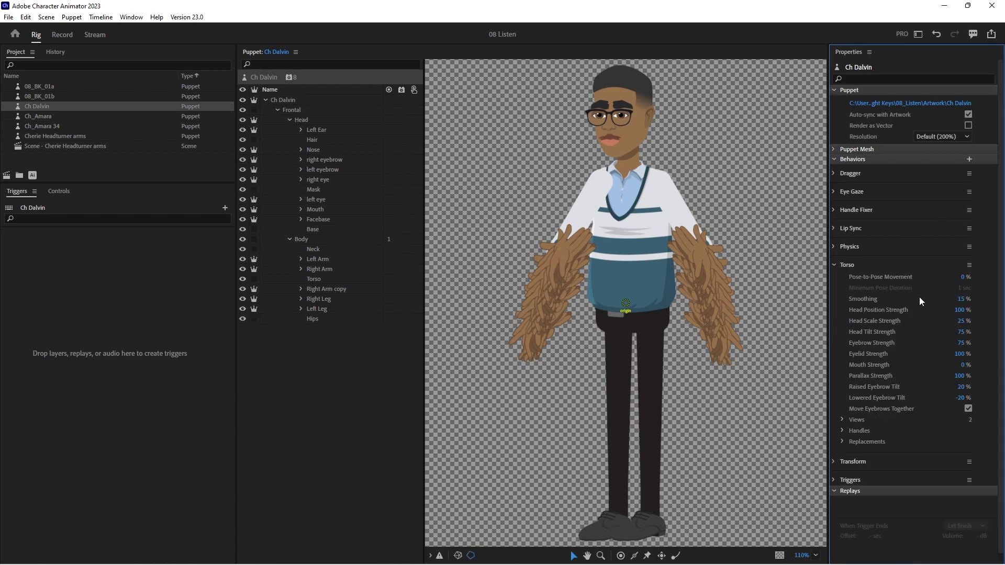
{"action": "left_click", "coordinate": [962, 310]}
{"action": "type", "text": "0"}
{"action": "key", "text": "Return"}
{"action": "left_click", "coordinate": [959, 321]}
{"action": "key", "text": "Return"}
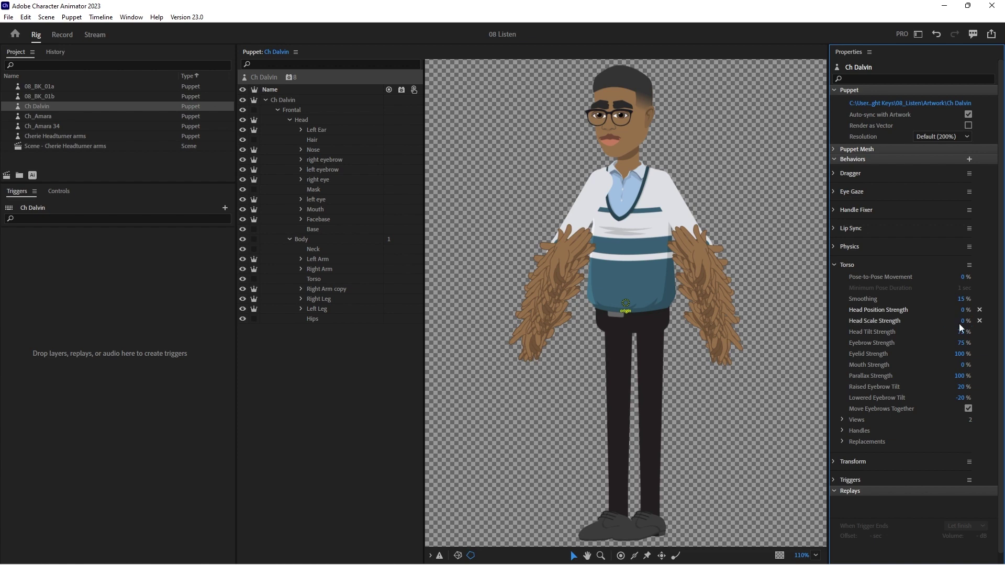
{"action": "left_click", "coordinate": [957, 331]}
{"action": "type", "text": "30"}
{"action": "key", "text": "Return"}
Rename the existing Dragger behaviour to Right Hand.
{"action": "left_click", "coordinate": [969, 175]}
{"action": "left_click", "coordinate": [898, 201]}
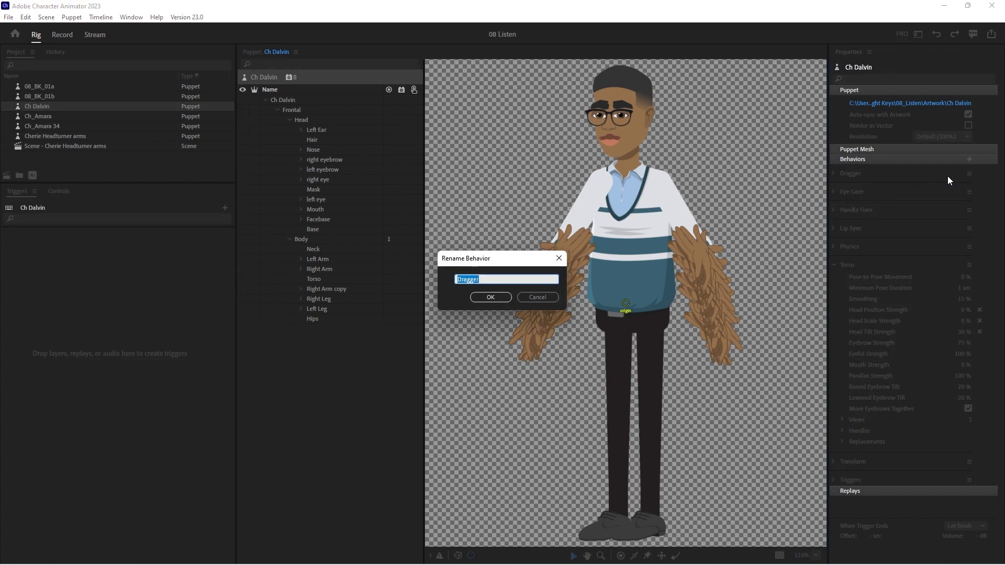
{"action": "type", "text": "Right Hand"}
{"action": "key", "text": "Return"}
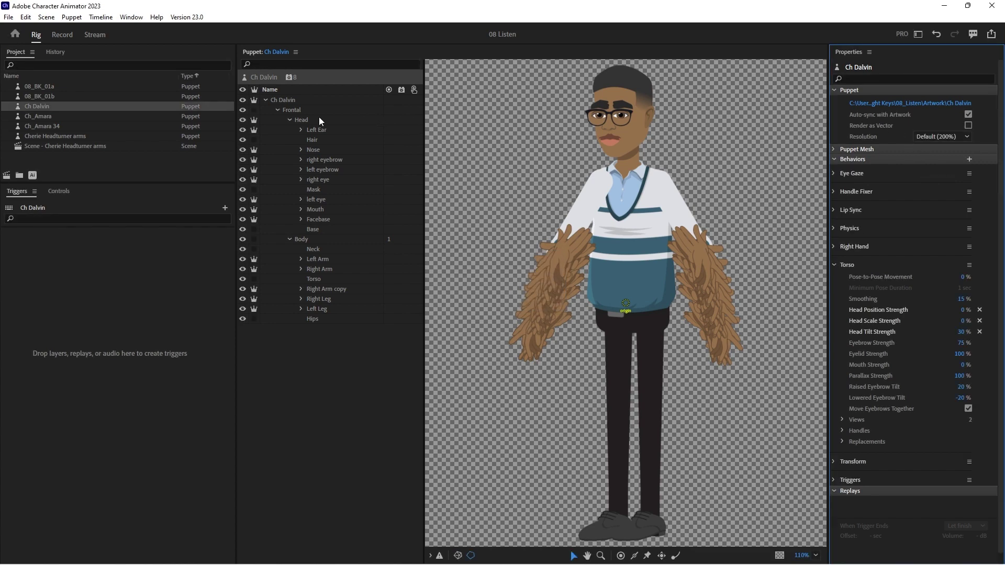
Add a second Dragger behaviour, rename it r Left Hand, and collapse the Head group.
{"action": "left_click", "coordinate": [289, 77]}
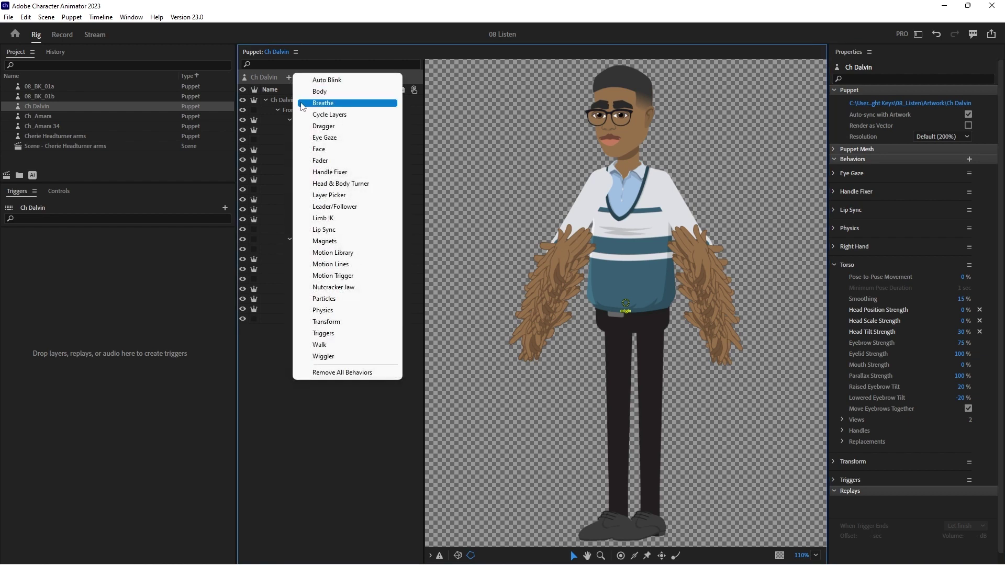
{"action": "left_click", "coordinate": [307, 126]}
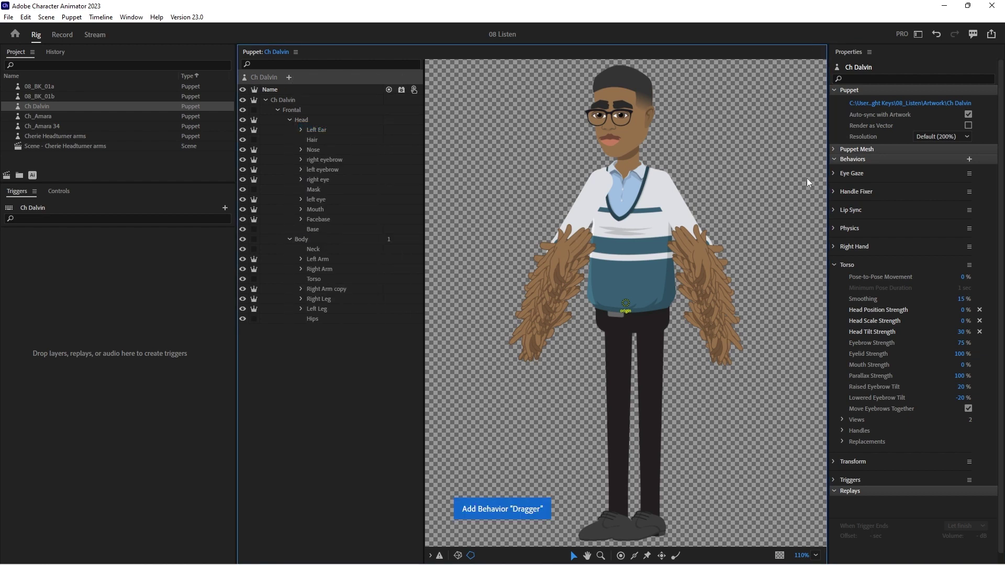
{"action": "left_click", "coordinate": [969, 173]}
{"action": "left_click", "coordinate": [926, 201]}
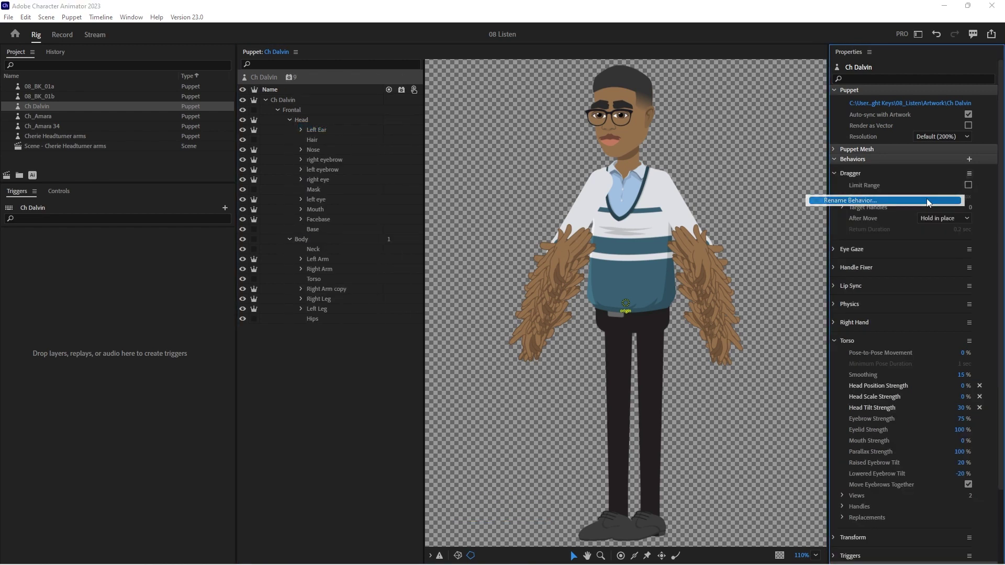
{"action": "type", "text": "r Left"}
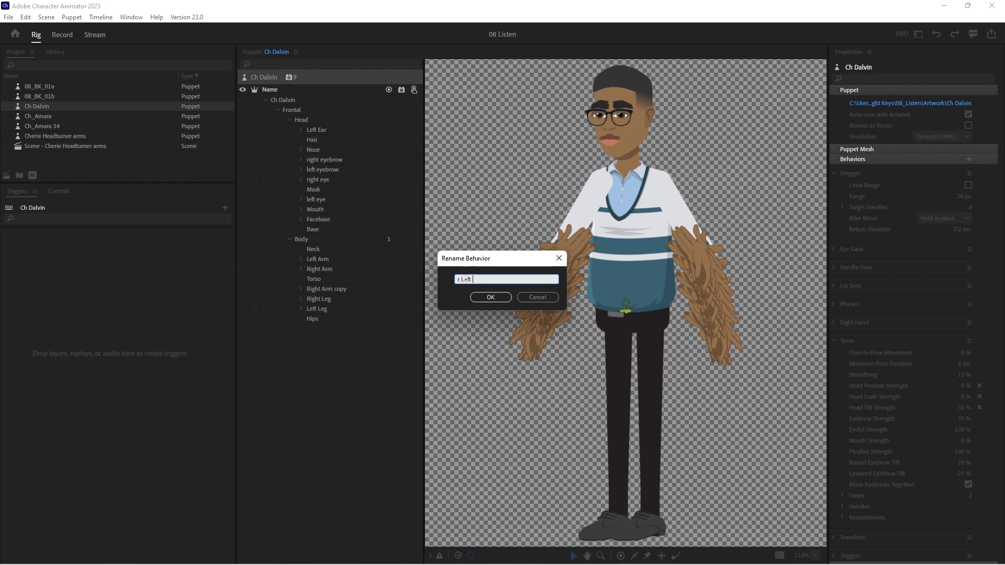
{"action": "type", "text": " Hand"}
{"action": "key", "text": "Return"}
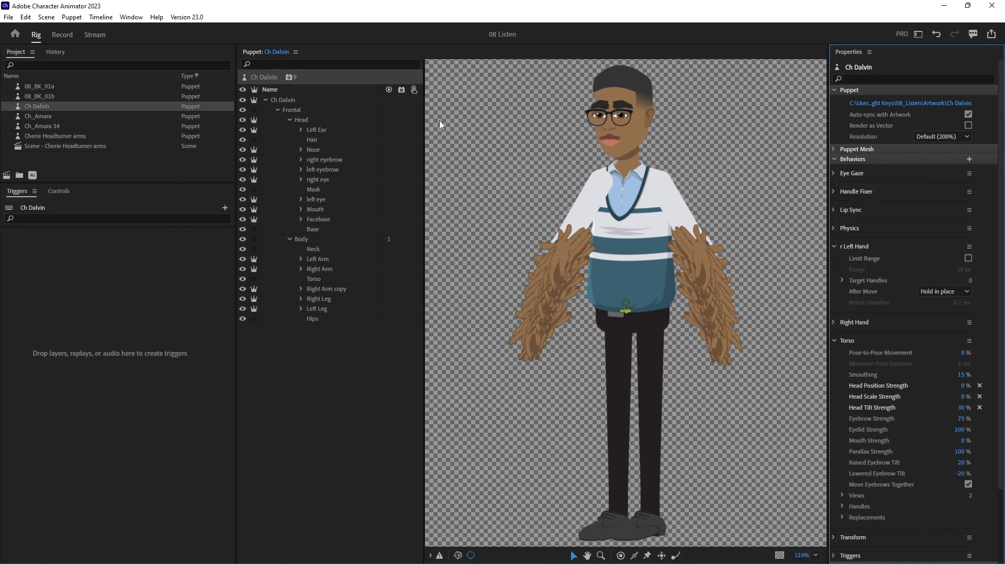
{"action": "left_click", "coordinate": [290, 120]}
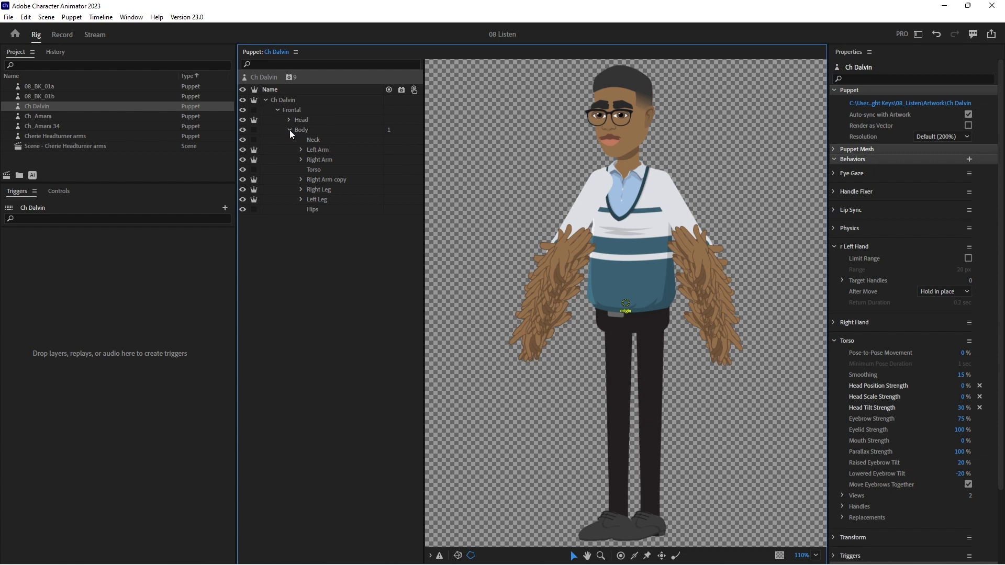
Collapse the Body group and tag the Frontal layer as Head.
{"action": "left_click", "coordinate": [289, 130]}
{"action": "left_click", "coordinate": [294, 111]}
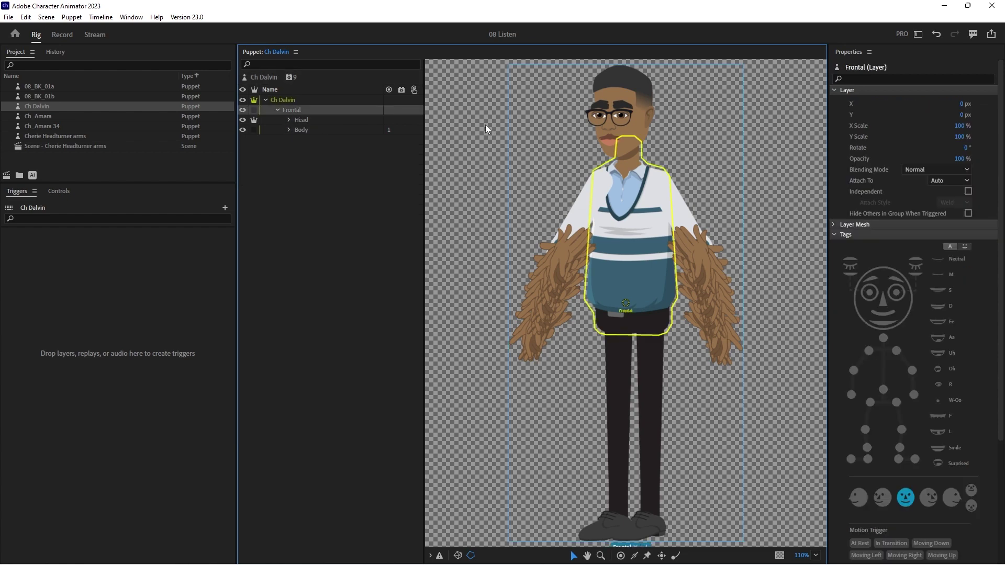
{"action": "left_click", "coordinate": [887, 266]}
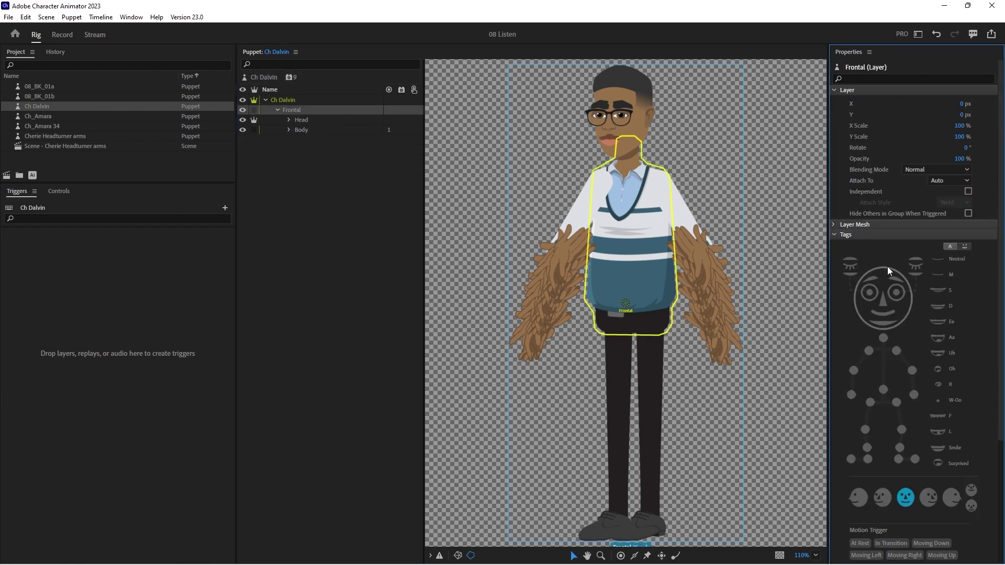
Add a Face behaviour to the Head layer, move its handle down to the neck, and expand Body.
{"action": "left_click", "coordinate": [308, 120]}
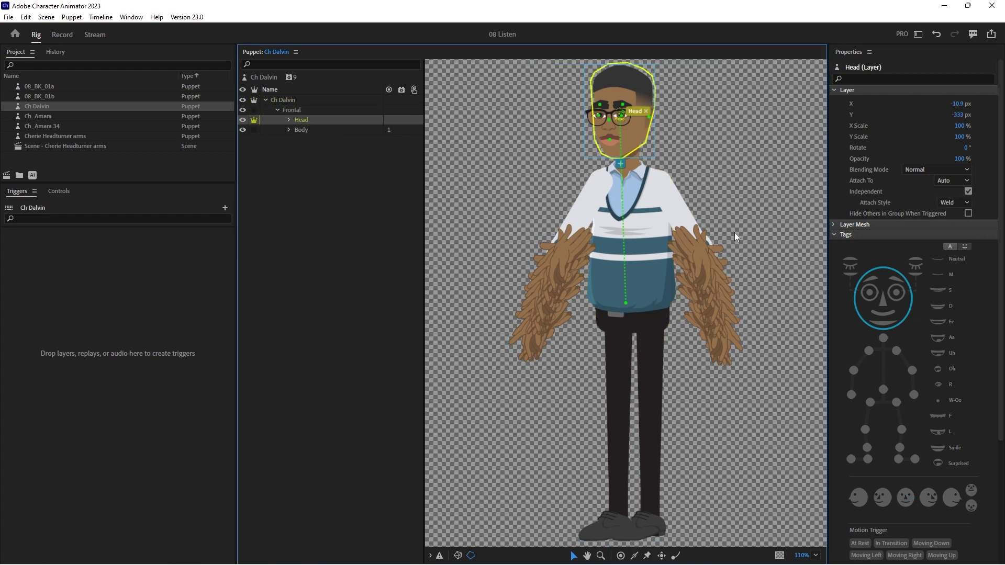
{"action": "left_click", "coordinate": [401, 120]}
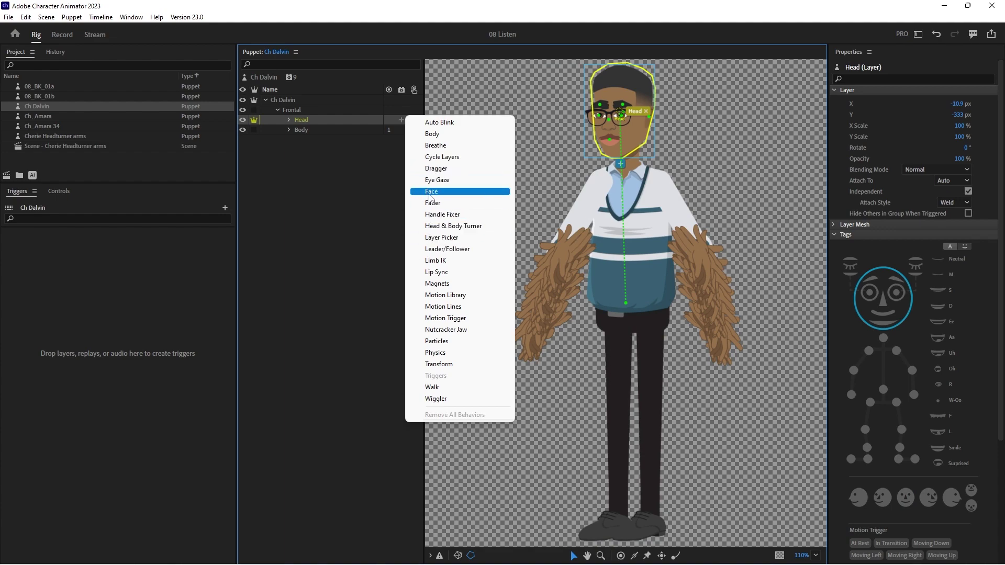
{"action": "left_click", "coordinate": [431, 192]}
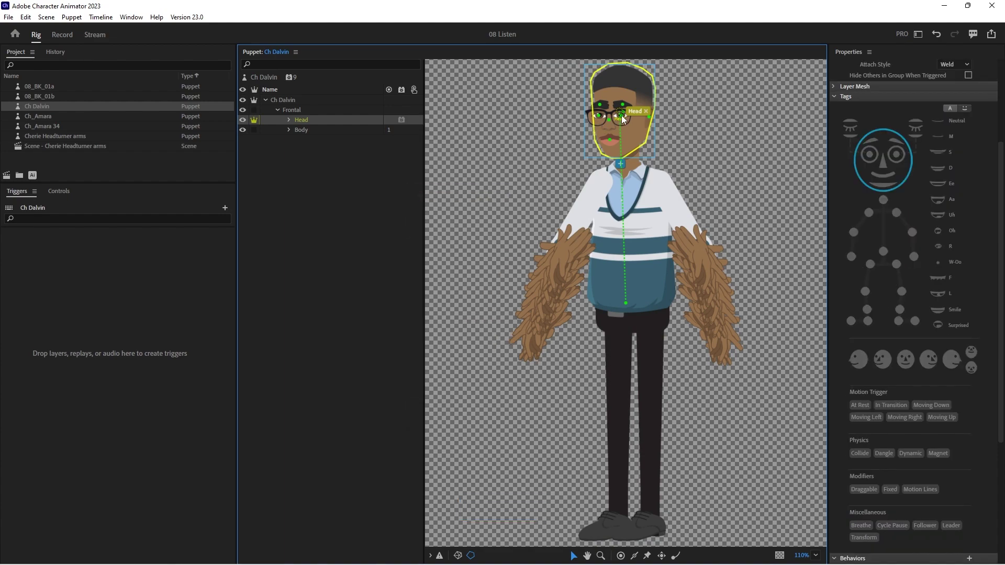
{"action": "left_click_drag", "start_coordinate": [620, 115], "coordinate": [630, 145]}
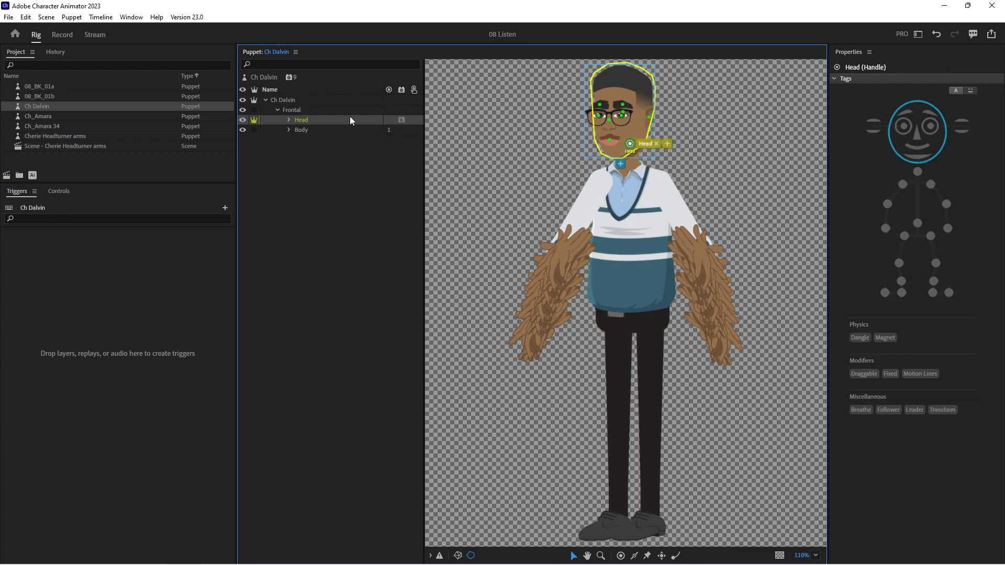
{"action": "left_click", "coordinate": [288, 129]}
Zoom in on Left Arm, move its origin to the shoulder and tag it Left Shoulder.
{"action": "left_click", "coordinate": [318, 149]}
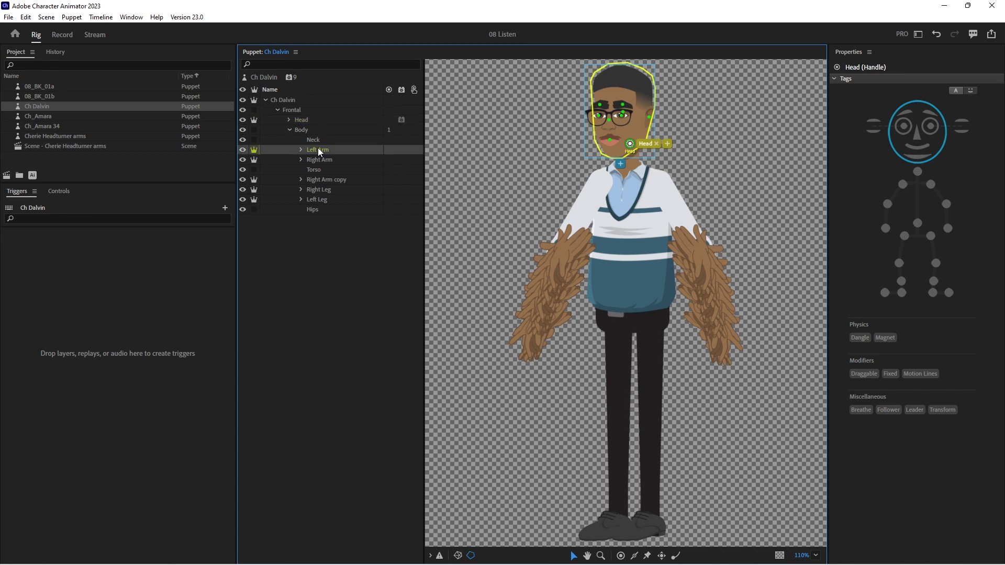
{"action": "key", "text": "z"}
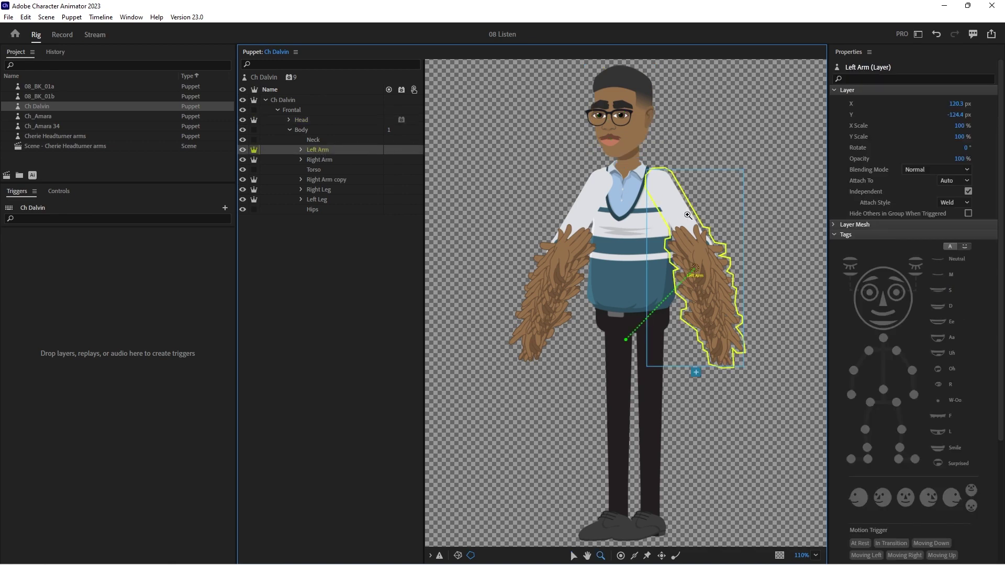
{"action": "left_click", "coordinate": [686, 213]}
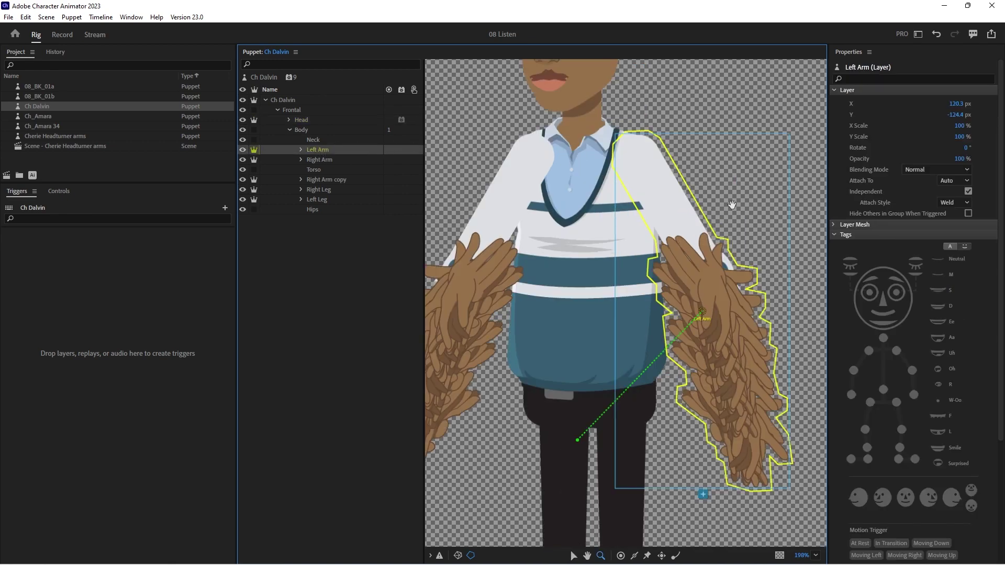
{"action": "left_click_drag", "start_coordinate": [732, 204], "coordinate": [666, 226]}
{"action": "key", "text": "v"}
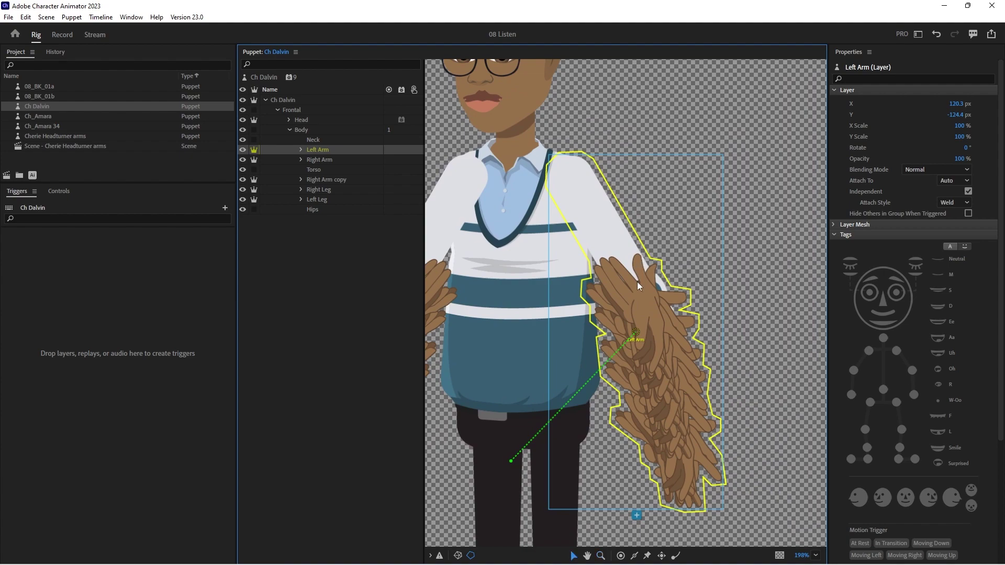
{"action": "left_click_drag", "start_coordinate": [635, 332], "coordinate": [574, 178]}
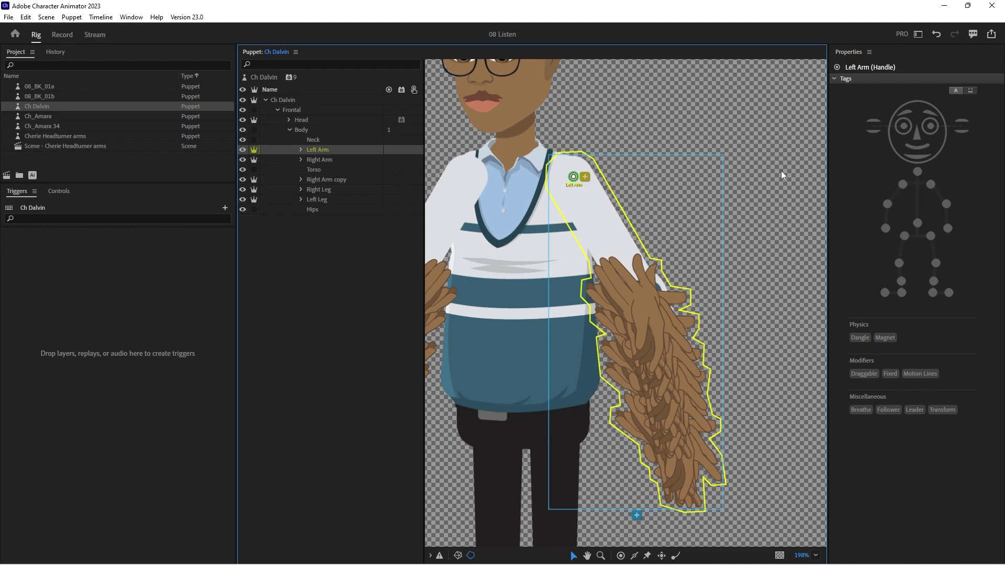
{"action": "left_click", "coordinate": [932, 183]}
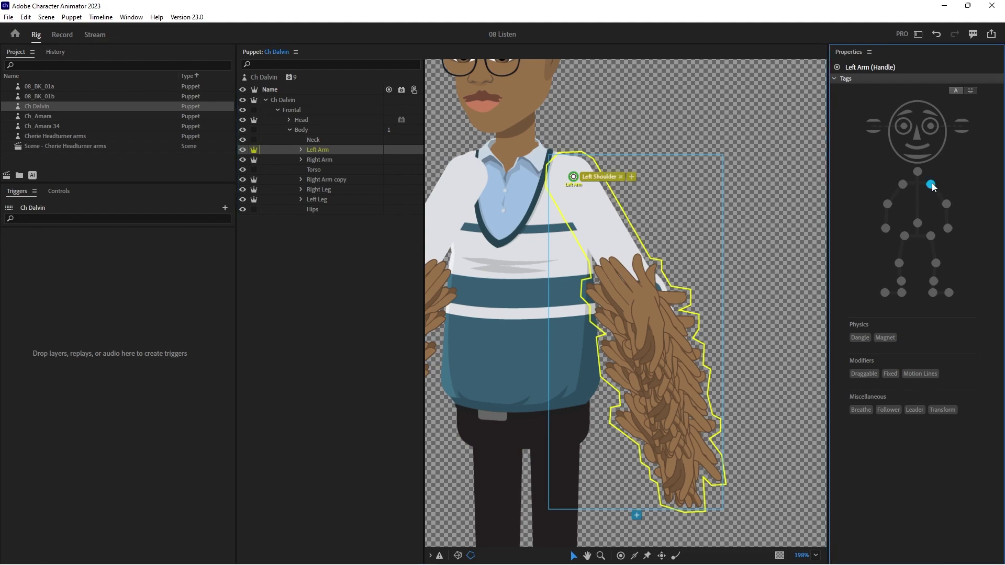
Expand Left Arm and hide left forearm variants 1, 2 and 4.
{"action": "left_click", "coordinate": [301, 150]}
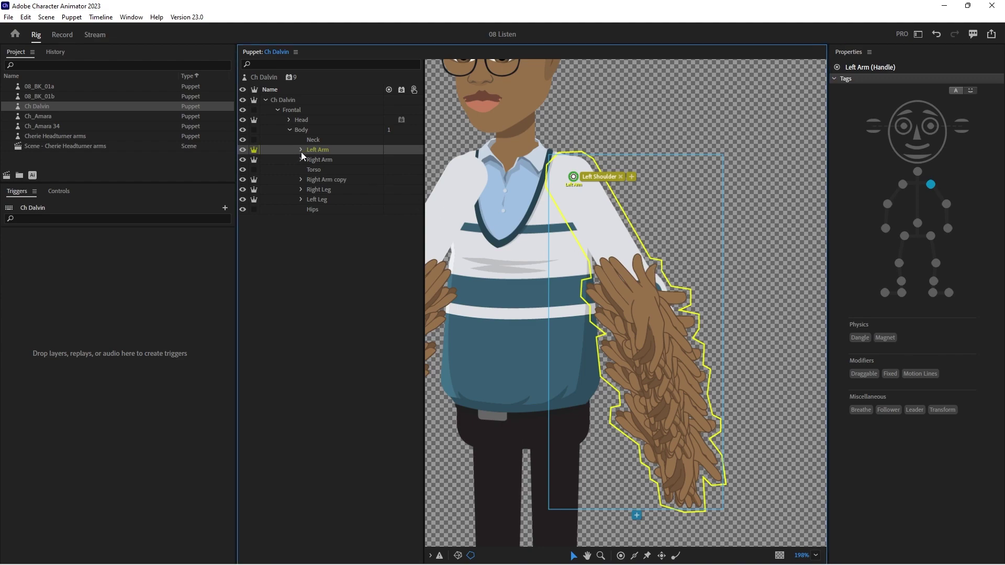
{"action": "left_click", "coordinate": [313, 159]}
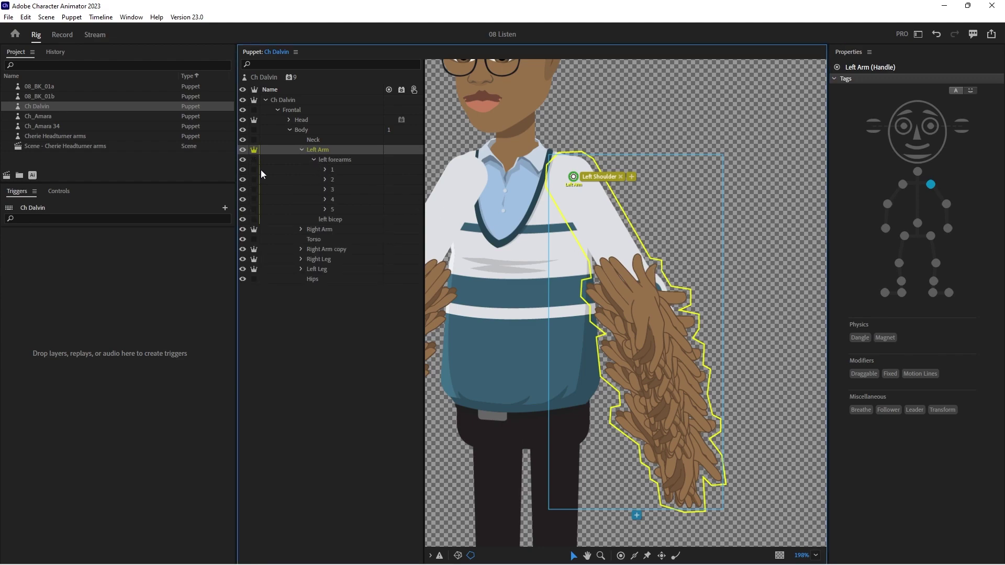
{"action": "left_click", "coordinate": [242, 173]}
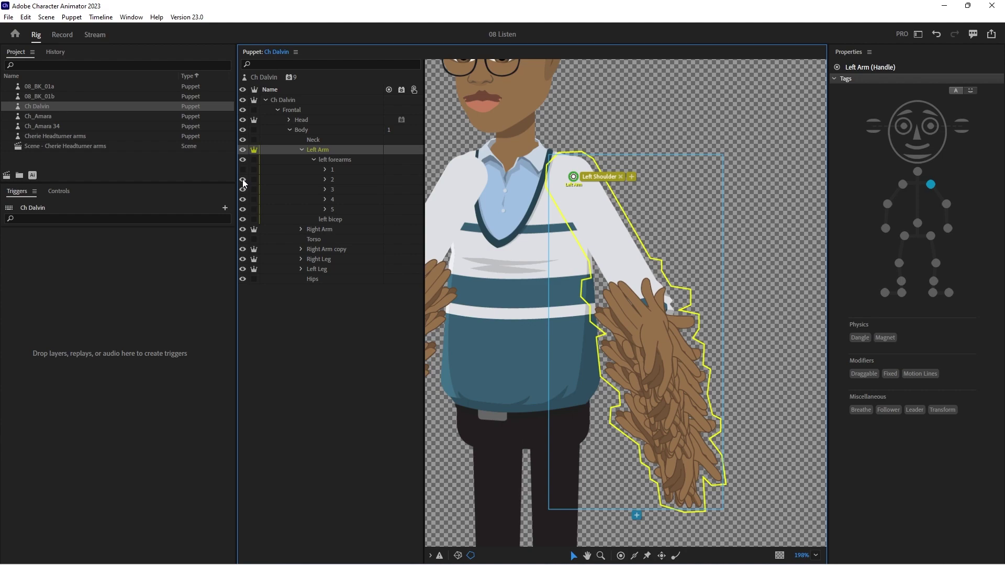
{"action": "left_click", "coordinate": [243, 179]}
{"action": "left_click", "coordinate": [243, 199]}
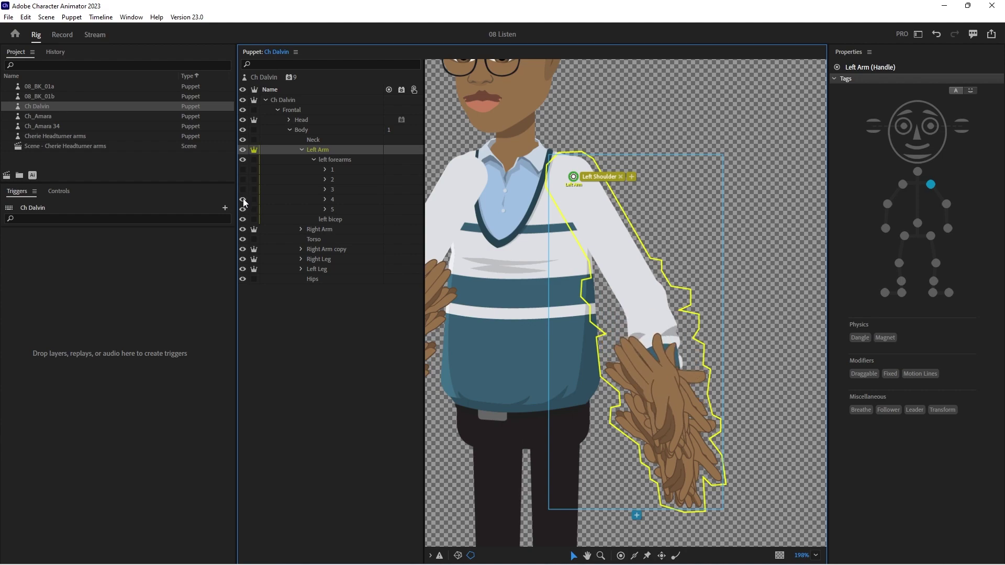
{"action": "left_click", "coordinate": [244, 199]}
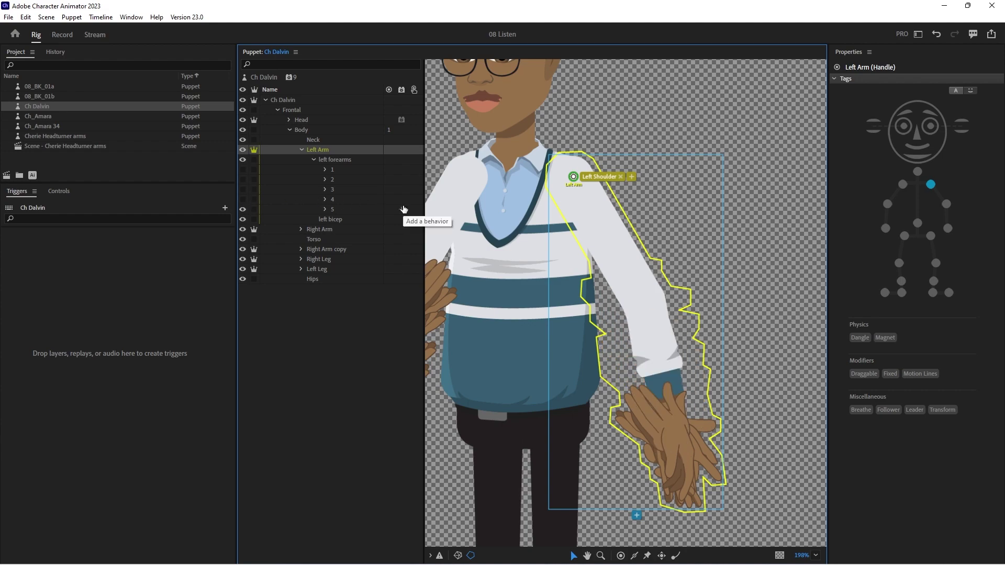
Add a Left Elbow handle at the elbow and two sticks along the upper arm.
{"action": "key", "text": "h"}
{"action": "left_click", "coordinate": [646, 287]}
{"action": "left_click", "coordinate": [946, 204]}
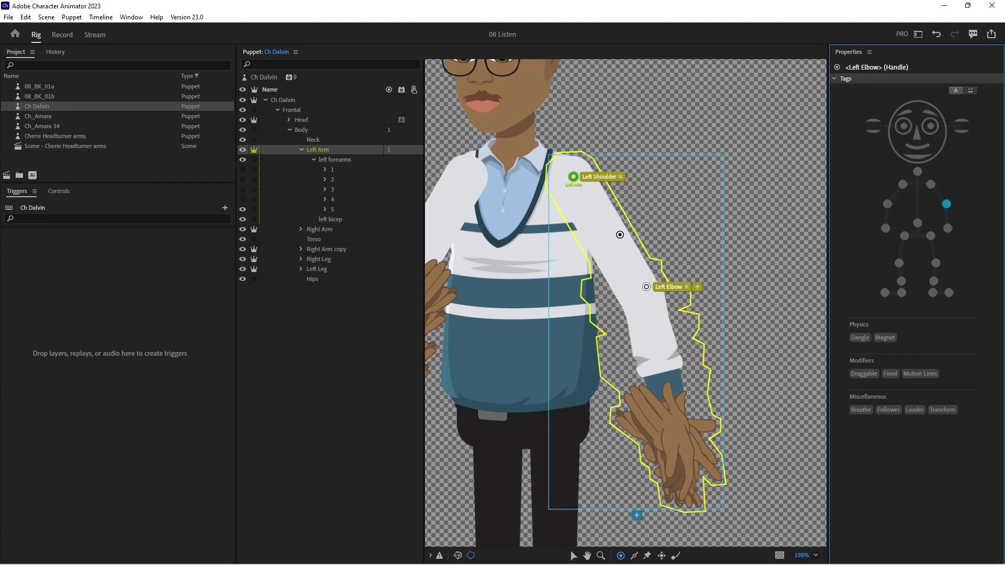
{"action": "key", "text": "v"}
{"action": "left_click_drag", "start_coordinate": [646, 286], "coordinate": [640, 290]}
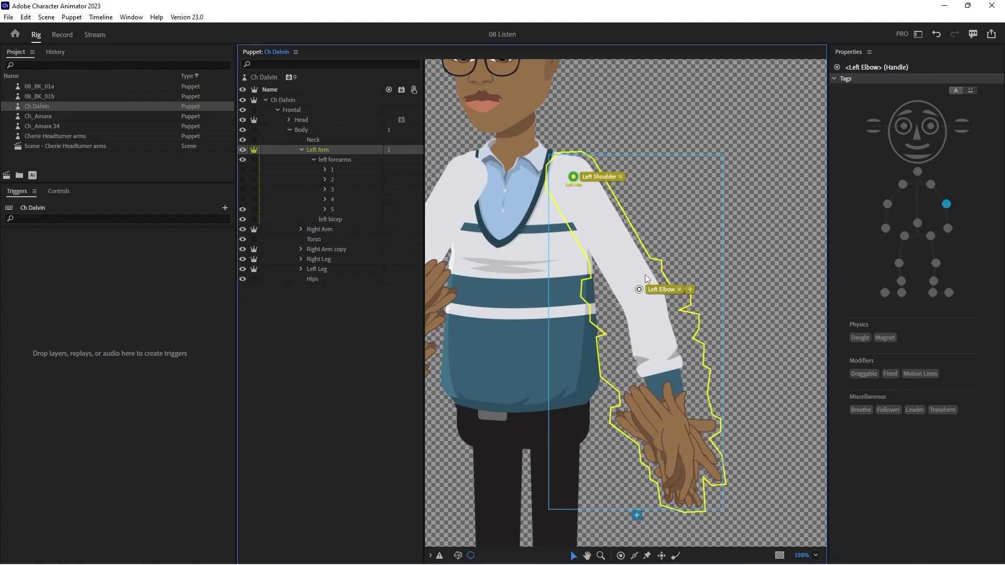
{"action": "key", "text": "s"}
{"action": "left_click_drag", "start_coordinate": [590, 168], "coordinate": [650, 272]}
{"action": "left_click_drag", "start_coordinate": [555, 190], "coordinate": [618, 294]}
Move the left forearms origin to the elbow, add a draggable Left Wrist handle and two forearm sticks.
{"action": "left_click", "coordinate": [333, 160]}
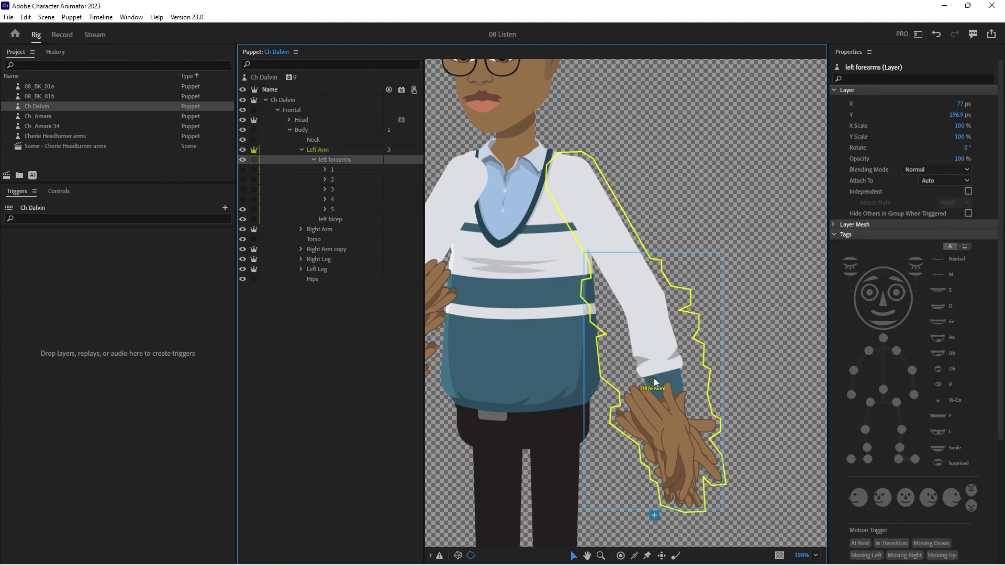
{"action": "left_click_drag", "start_coordinate": [653, 381], "coordinate": [647, 299]}
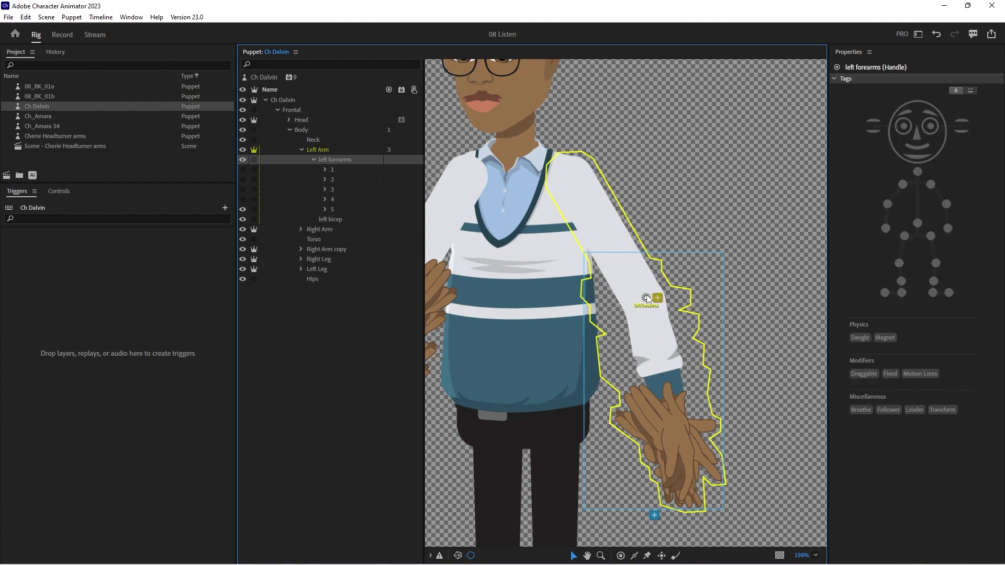
{"action": "key", "text": "h"}
{"action": "left_click", "coordinate": [668, 407]}
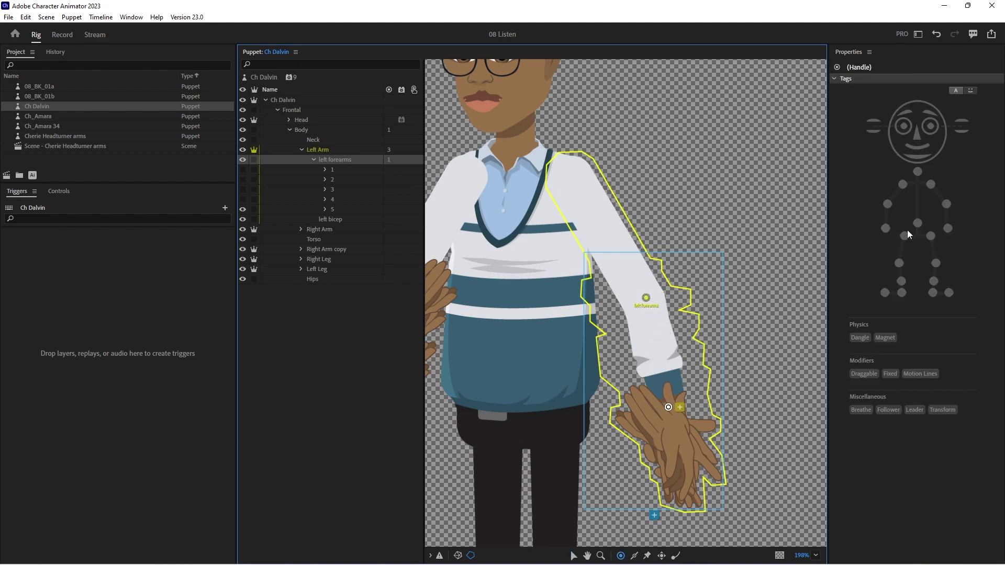
{"action": "left_click", "coordinate": [947, 229]}
{"action": "left_click", "coordinate": [860, 373]}
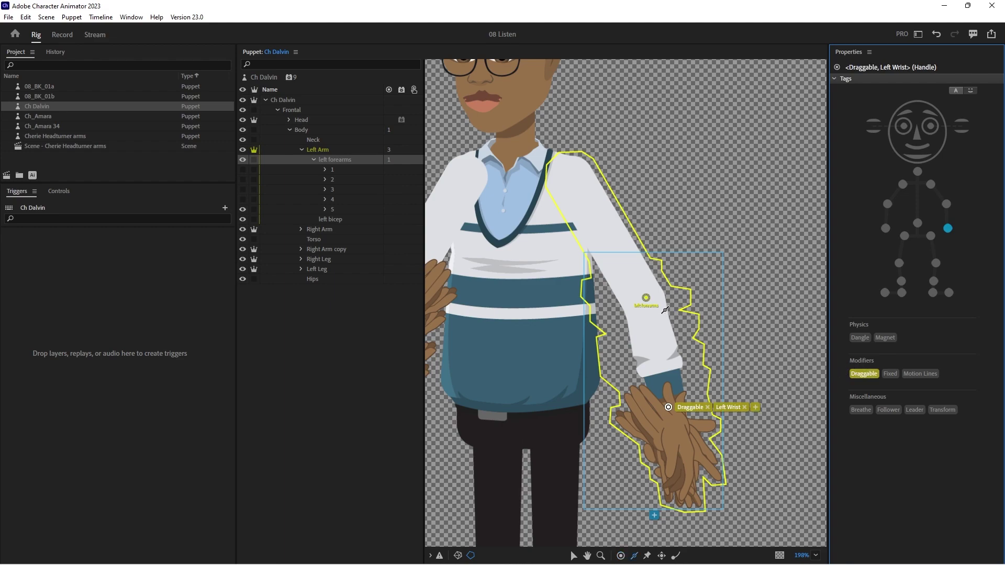
{"action": "left_click_drag", "start_coordinate": [664, 309], "coordinate": [684, 413]}
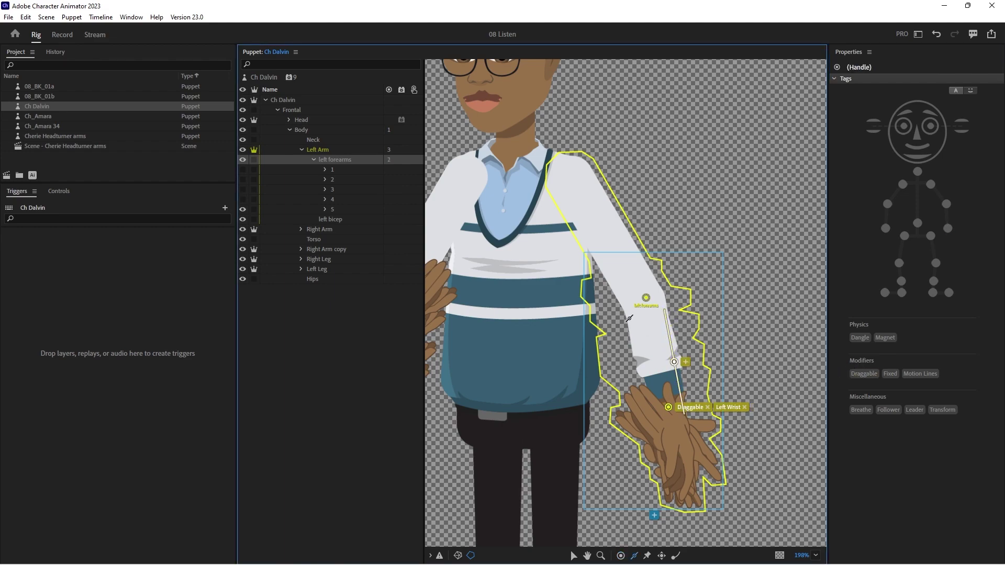
{"action": "left_click_drag", "start_coordinate": [628, 317], "coordinate": [659, 418]}
Collapse Left Arm, then select and expand the Right Arm group to show its forearm variants.
{"action": "left_click", "coordinate": [316, 149]}
{"action": "left_click", "coordinate": [301, 149]}
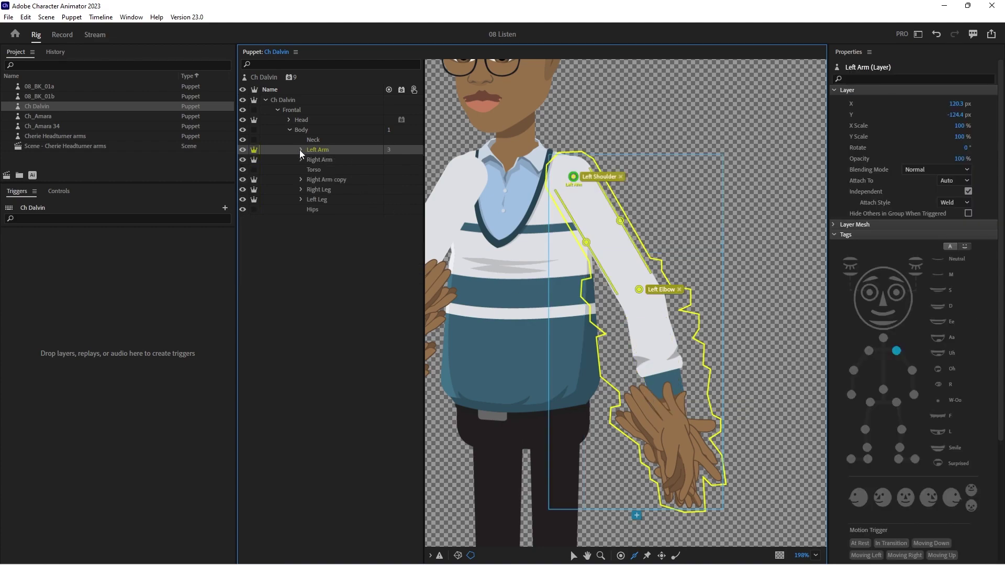
{"action": "left_click", "coordinate": [323, 159]}
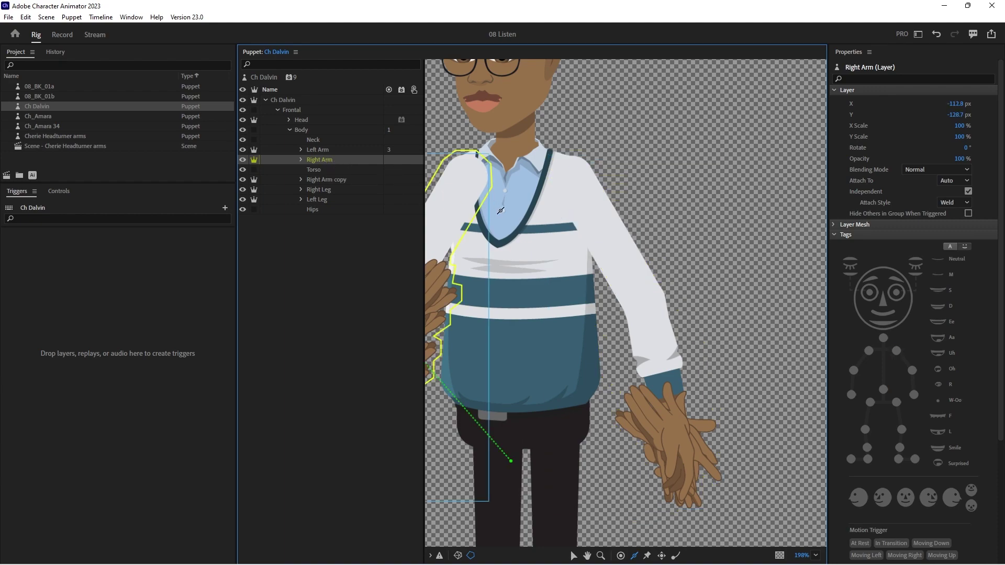
{"action": "left_click_drag", "start_coordinate": [499, 210], "coordinate": [671, 212]}
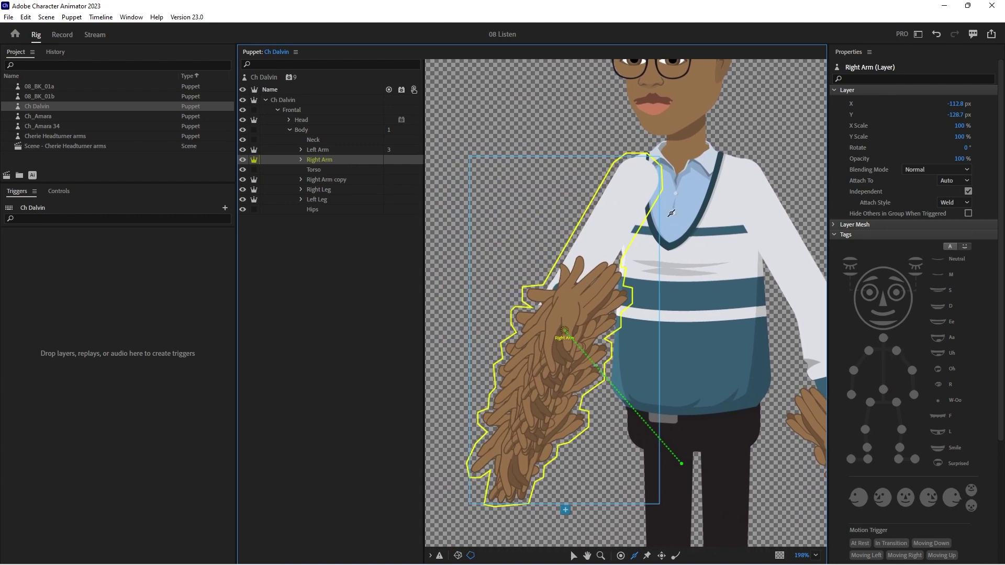
{"action": "key", "text": "v"}
{"action": "left_click", "coordinate": [300, 159]}
{"action": "left_click", "coordinate": [313, 169]}
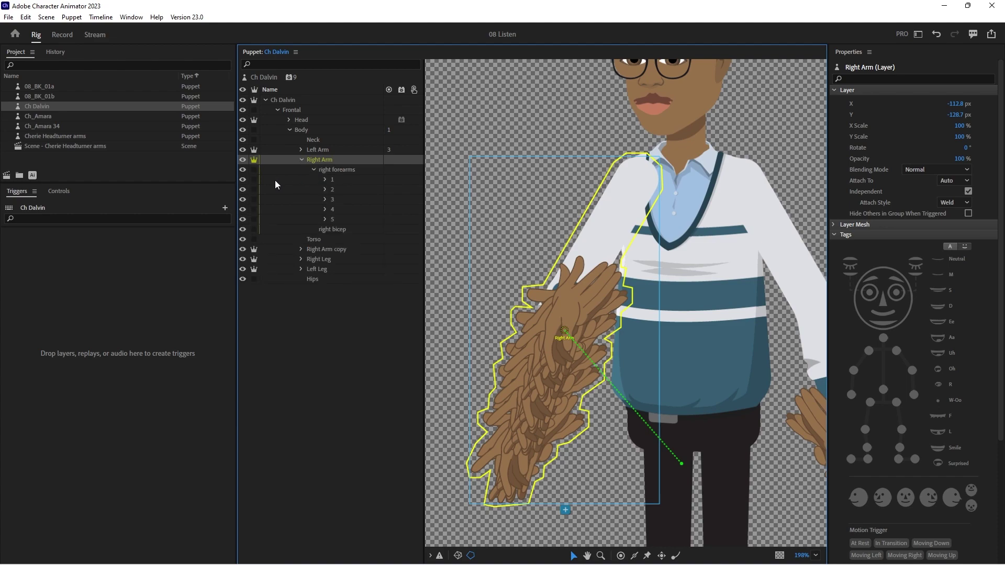
Hide right forearm variants 1–4 and move the Right Arm origin up to the shoulder.
{"action": "left_click", "coordinate": [243, 179]}
{"action": "left_click", "coordinate": [243, 190]}
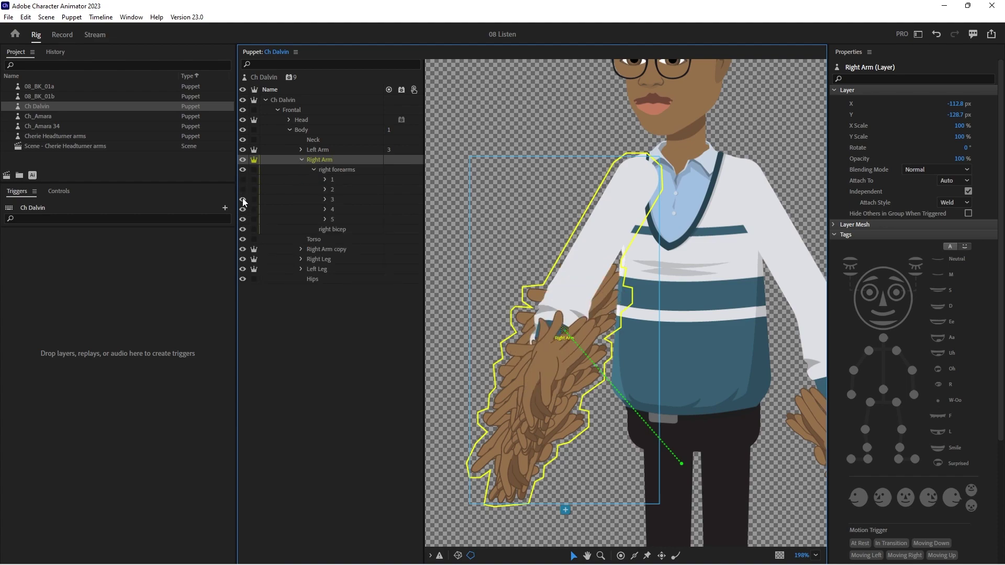
{"action": "left_click", "coordinate": [243, 200]}
{"action": "left_click", "coordinate": [243, 210]}
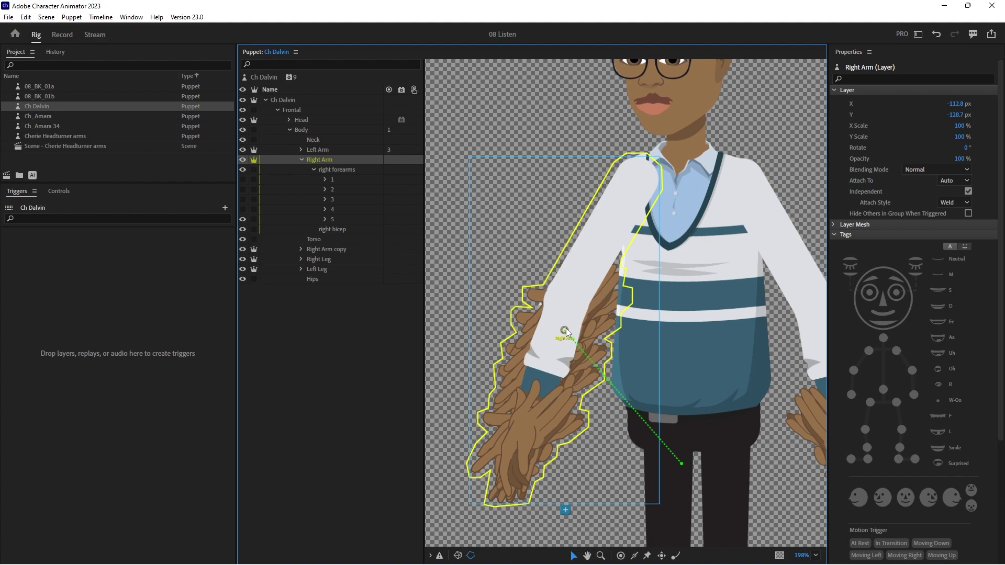
{"action": "left_click_drag", "start_coordinate": [566, 332], "coordinate": [638, 178]}
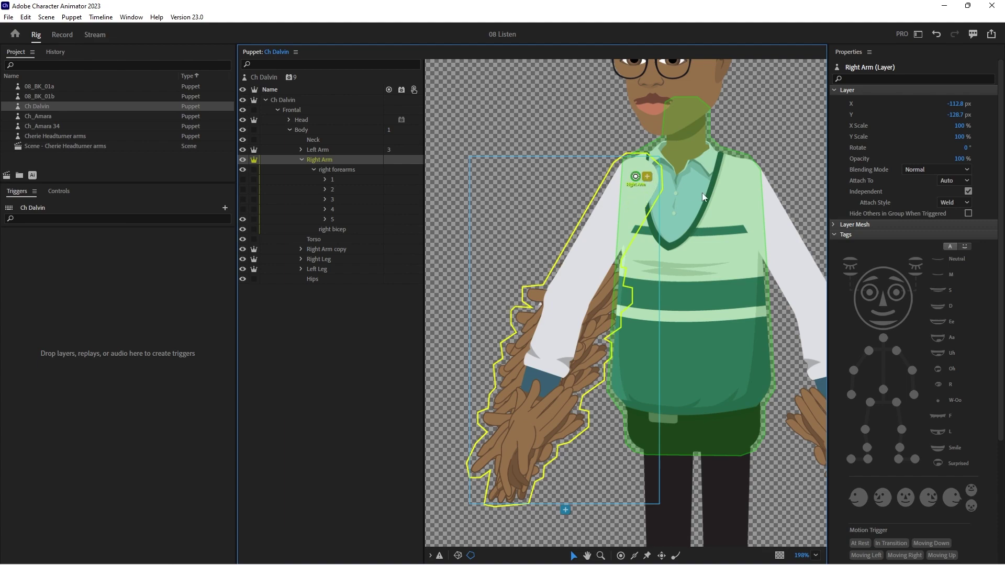
Tag the origin Right Shoulder, add an elbow handle and a draggable Right Wrist handle.
{"action": "left_click", "coordinate": [903, 184]}
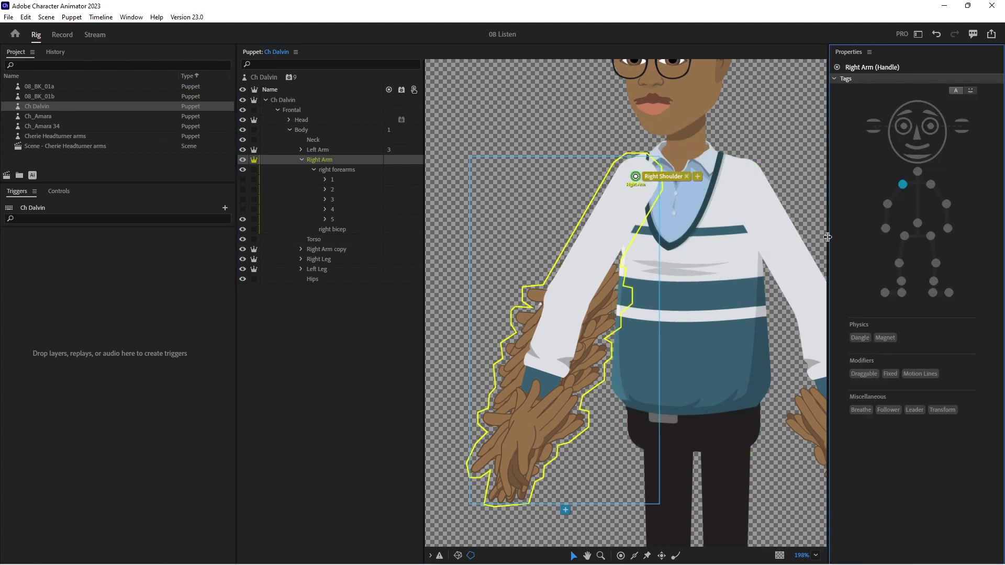
{"action": "key", "text": "h"}
{"action": "left_click", "coordinate": [565, 298]}
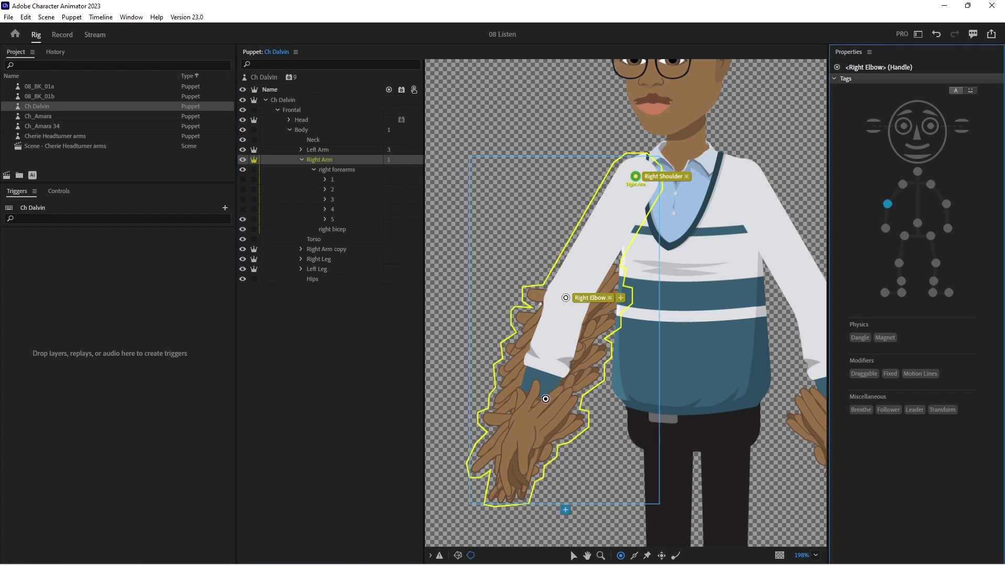
{"action": "left_click", "coordinate": [528, 414]}
{"action": "left_click", "coordinate": [884, 229]}
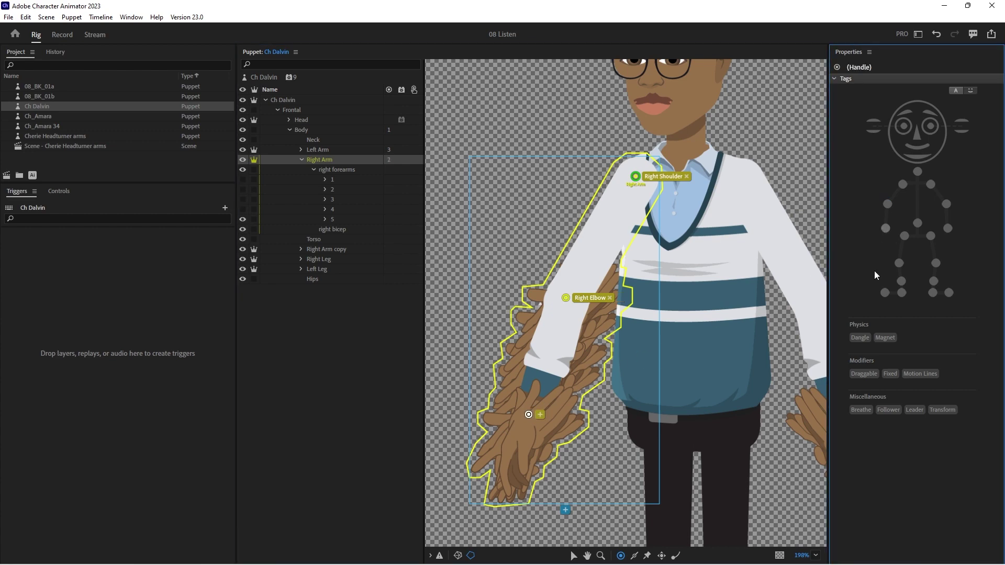
{"action": "left_click", "coordinate": [864, 373]}
Draw two sticks along the right upper arm and two along the right forearm.
{"action": "key", "text": "s"}
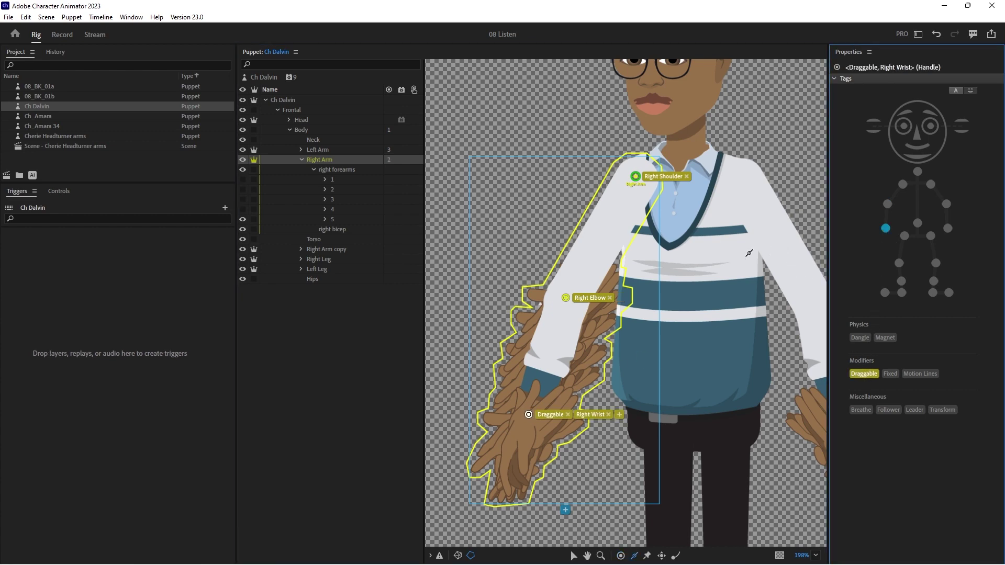
{"action": "left_click_drag", "start_coordinate": [619, 172], "coordinate": [558, 276]}
{"action": "left_click", "coordinate": [649, 201]}
{"action": "left_click_drag", "start_coordinate": [649, 200], "coordinate": [595, 291]}
{"action": "left_click_drag", "start_coordinate": [544, 310], "coordinate": [515, 410]}
{"action": "left_click_drag", "start_coordinate": [587, 326], "coordinate": [544, 414]}
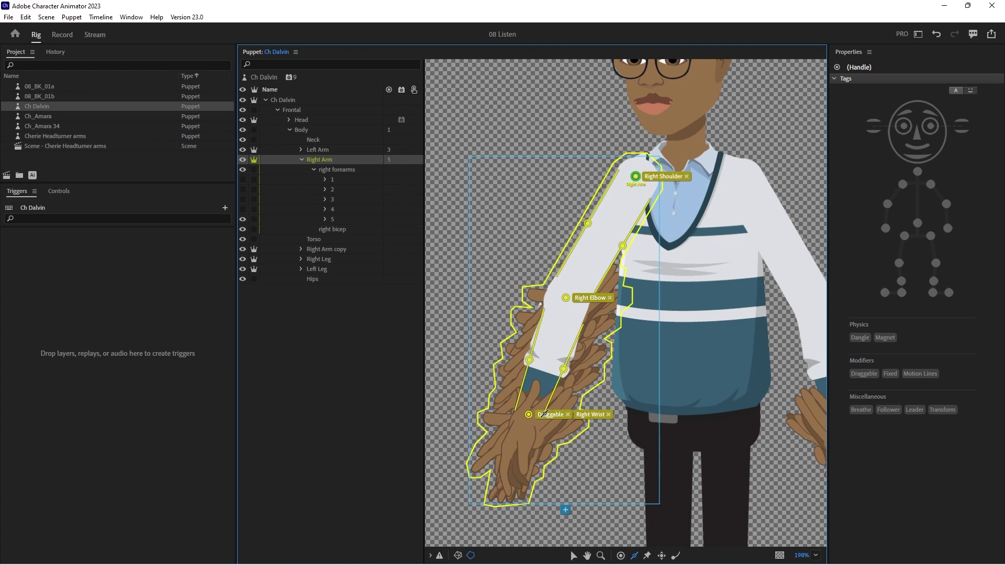
Select the Right Wrist handle and begin typing a custom Right Hand tag.
{"action": "key", "text": "v"}
{"action": "left_click", "coordinate": [529, 414]}
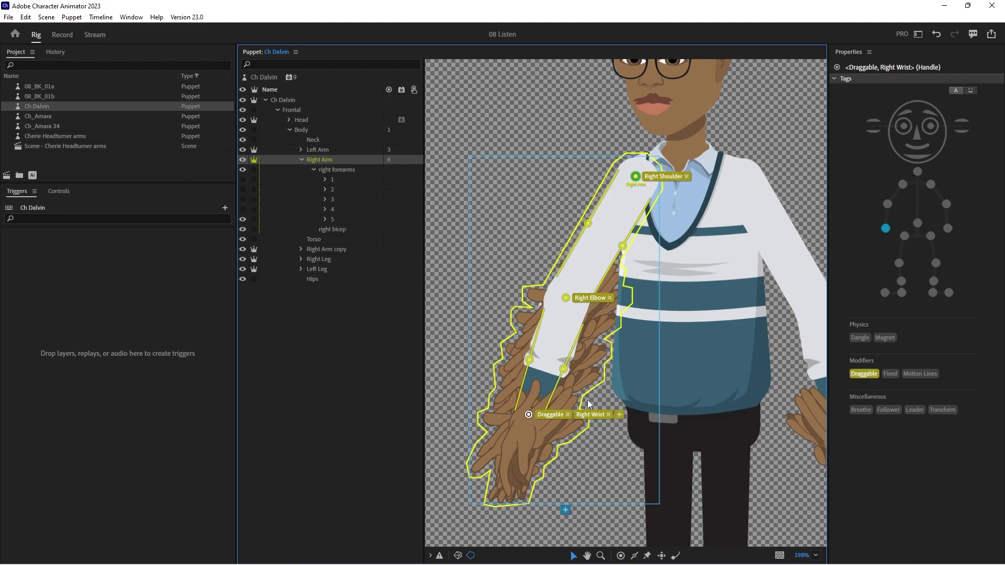
{"action": "key", "text": "Return"}
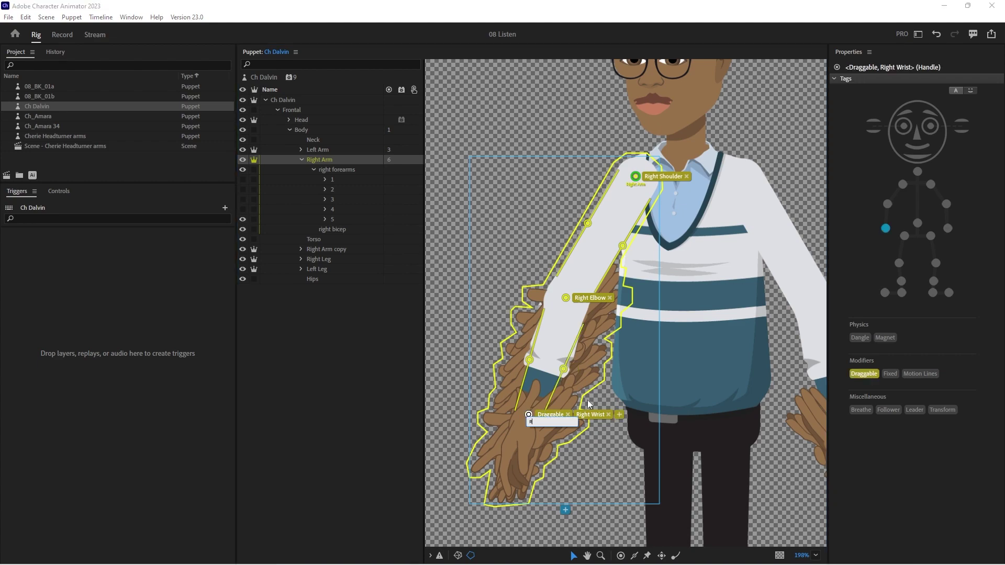
{"action": "type", "text": "Right Hand"}
Confirm the Right Hand tag with Leader, and give the elbow handle Right Elbow and Leader tags.
{"action": "key", "text": "Return"}
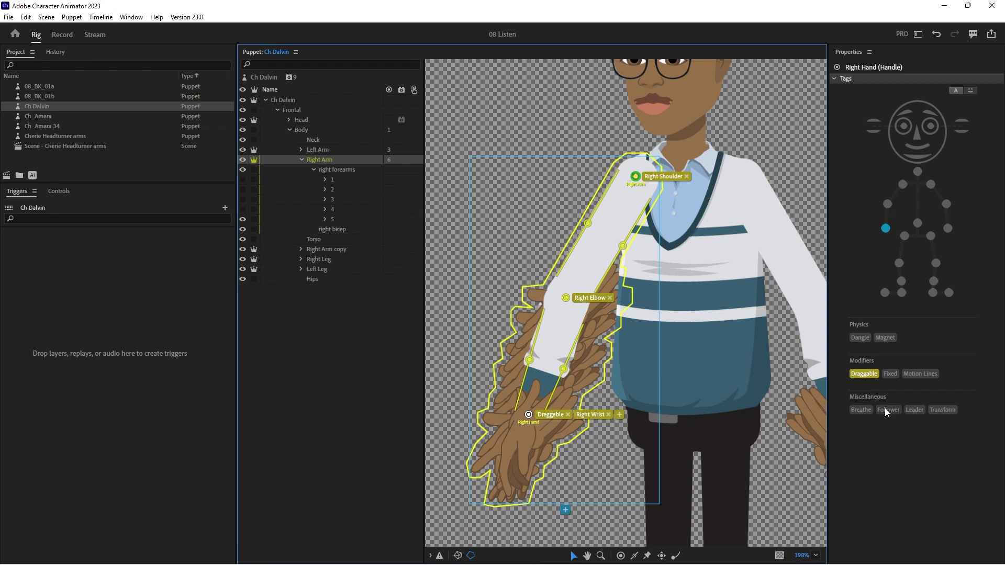
{"action": "left_click", "coordinate": [914, 409]}
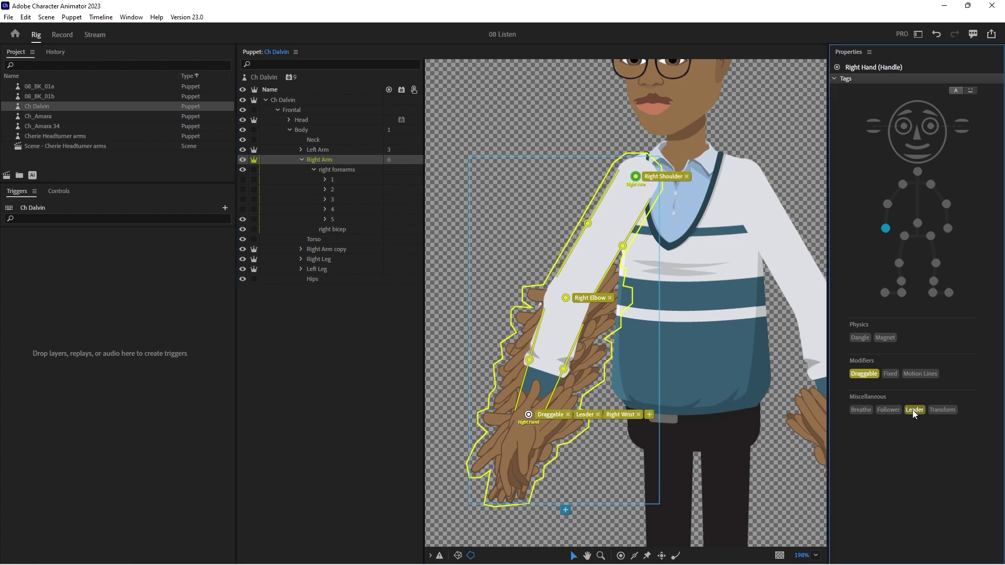
{"action": "left_click", "coordinate": [566, 298]}
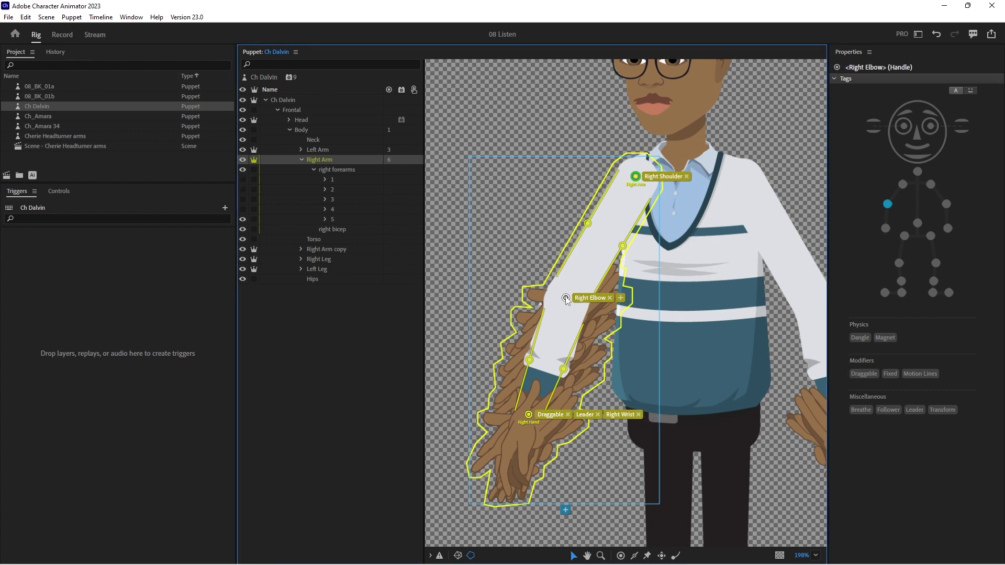
{"action": "type", "text": "R"}
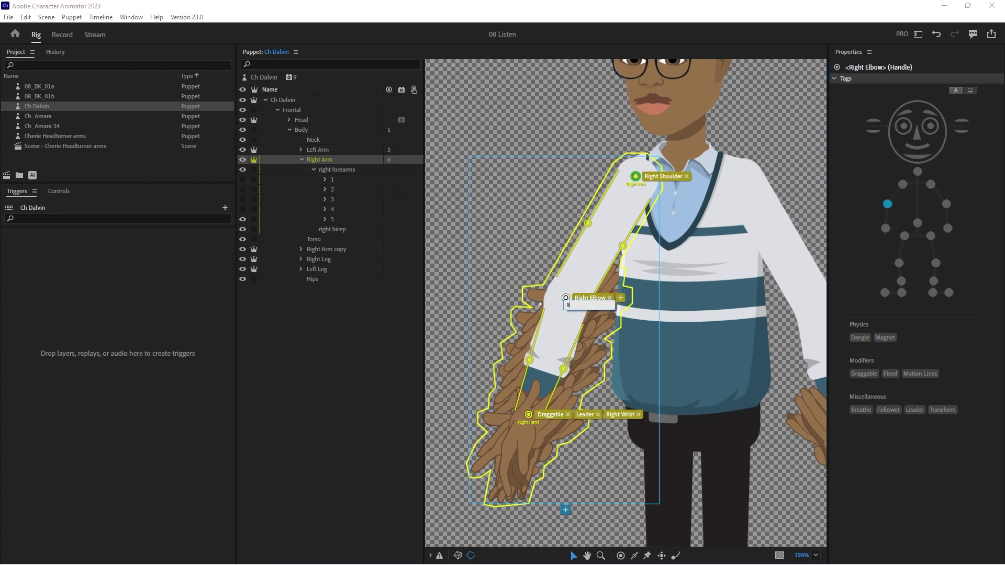
{"action": "type", "text": "ight Elbow"}
{"action": "key", "text": "Return"}
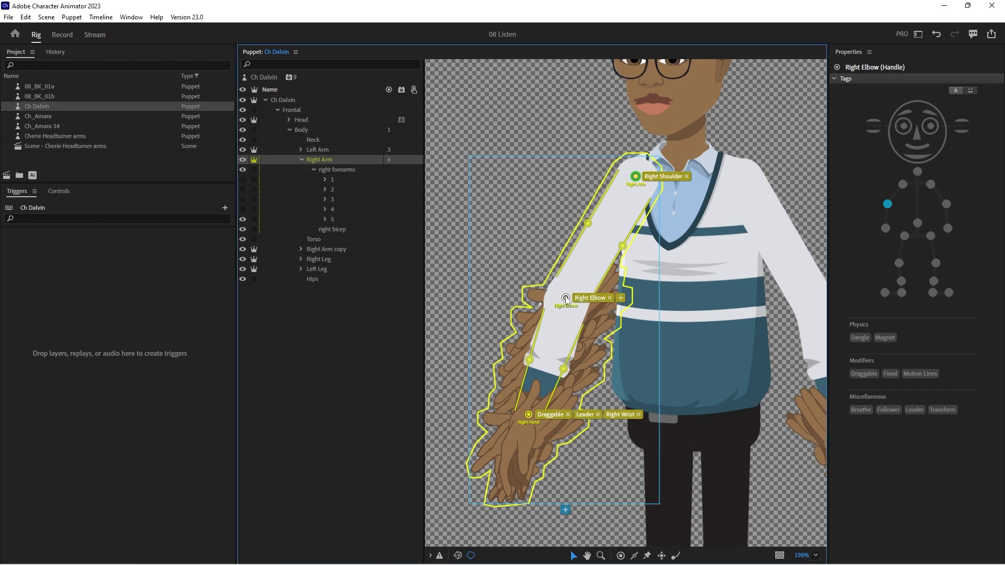
{"action": "left_click", "coordinate": [914, 410]}
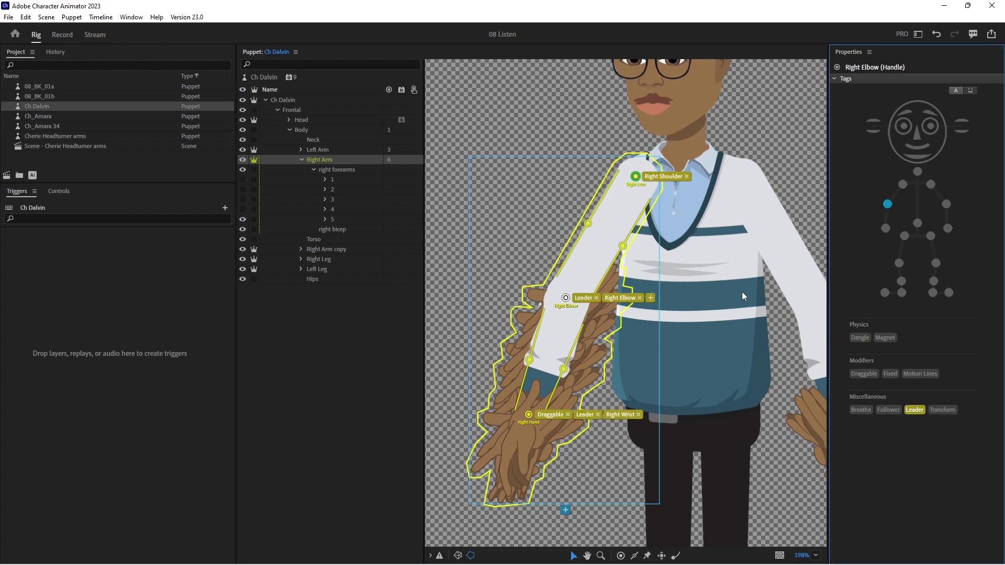
Select all seven right-arm handles from the hand up to the shoulder.
{"action": "left_click", "coordinate": [528, 417]}
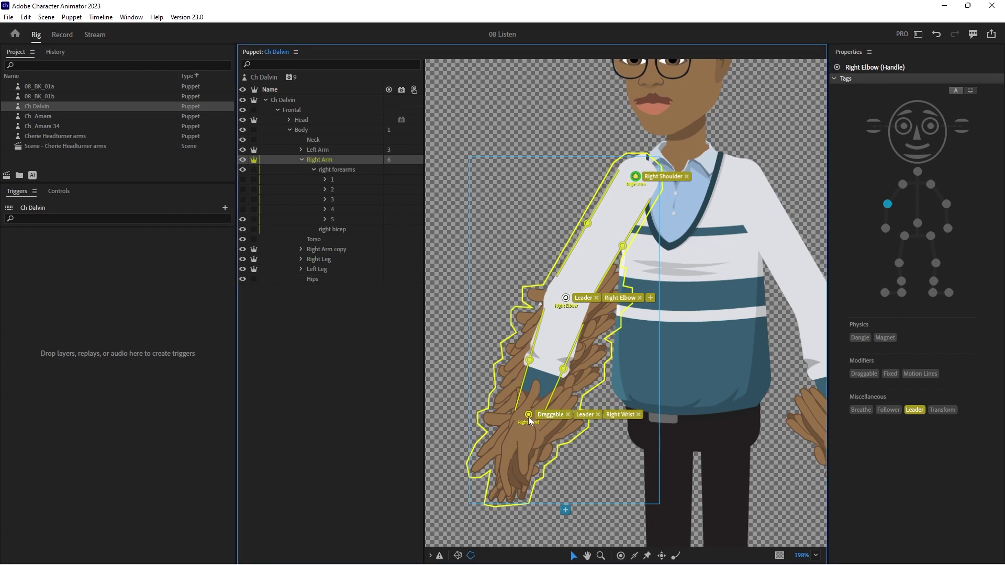
{"action": "left_click", "coordinate": [529, 360], "text": "shift"}
{"action": "left_click", "coordinate": [563, 369], "text": "shift"}
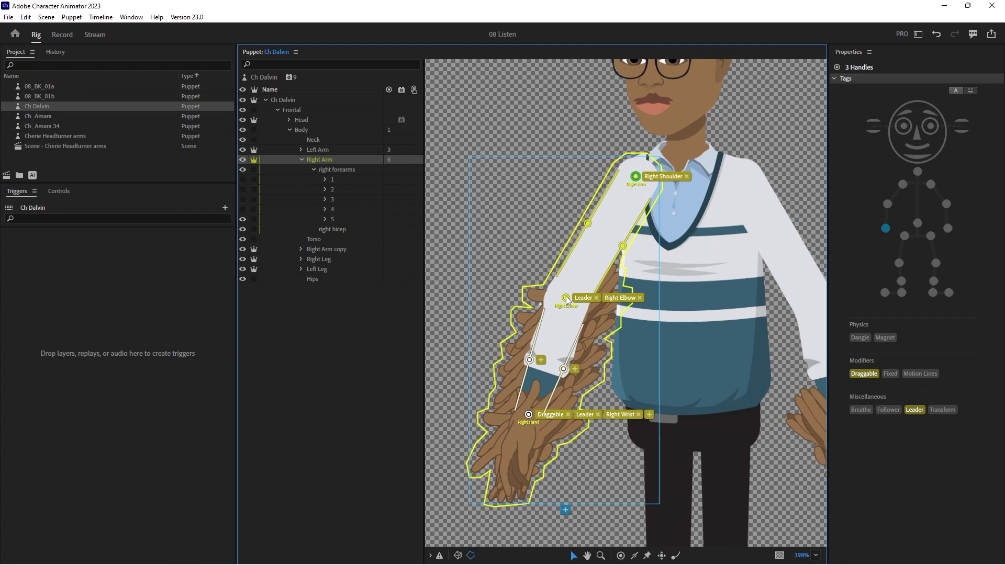
{"action": "left_click", "coordinate": [565, 298], "text": "shift"}
{"action": "left_click", "coordinate": [623, 244], "text": "shift"}
{"action": "left_click", "coordinate": [636, 177], "text": "shift"}
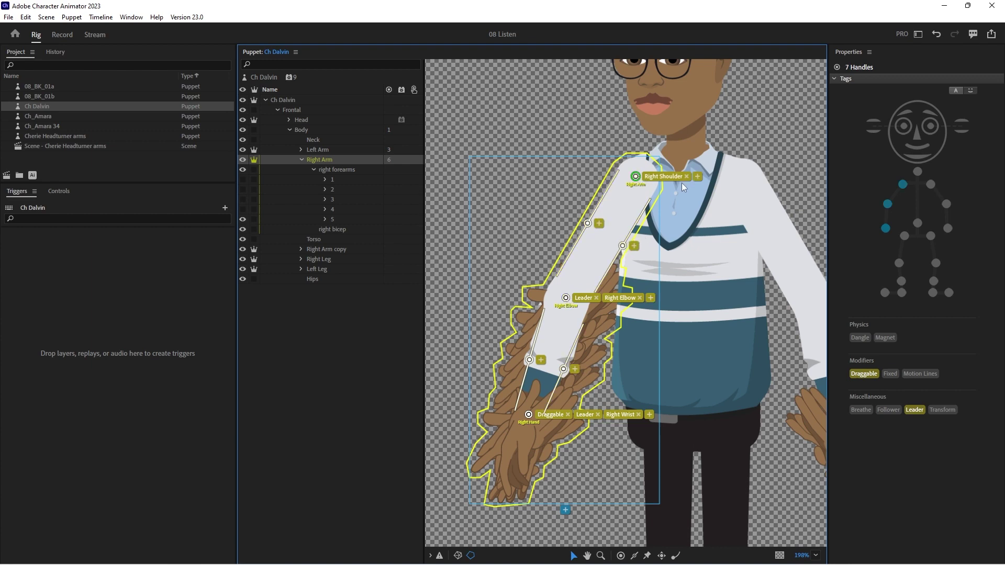
Paste the seven arm handles onto Right Arm copy and move its origin to the shoulder.
{"action": "left_click", "coordinate": [325, 249]}
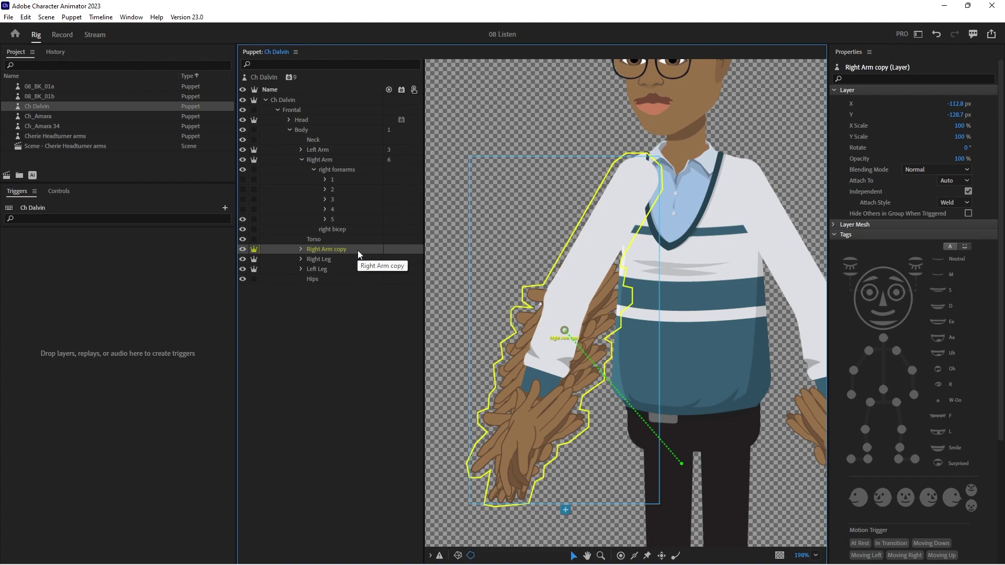
{"action": "key", "text": "ctrl+v"}
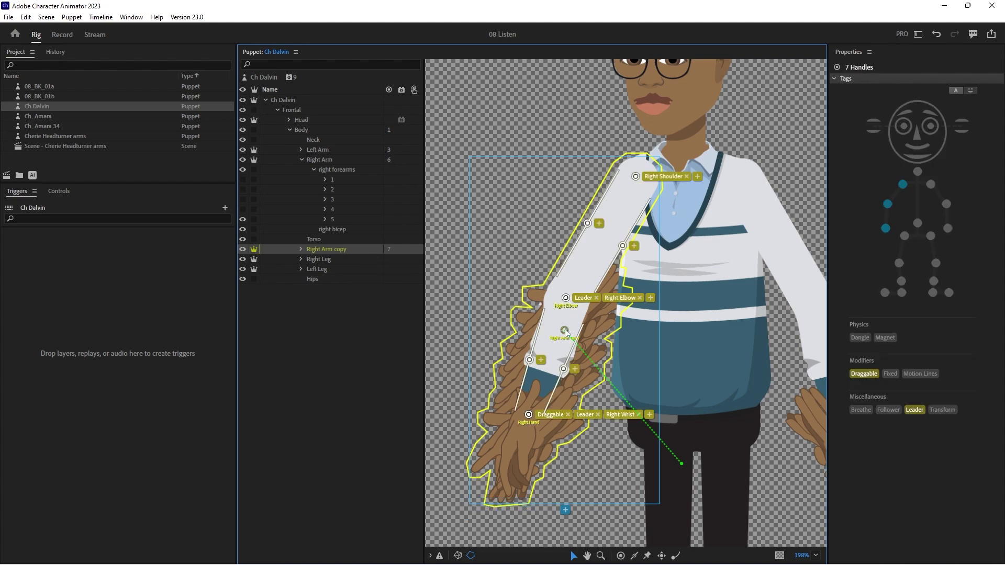
{"action": "left_click_drag", "start_coordinate": [565, 332], "coordinate": [637, 177]}
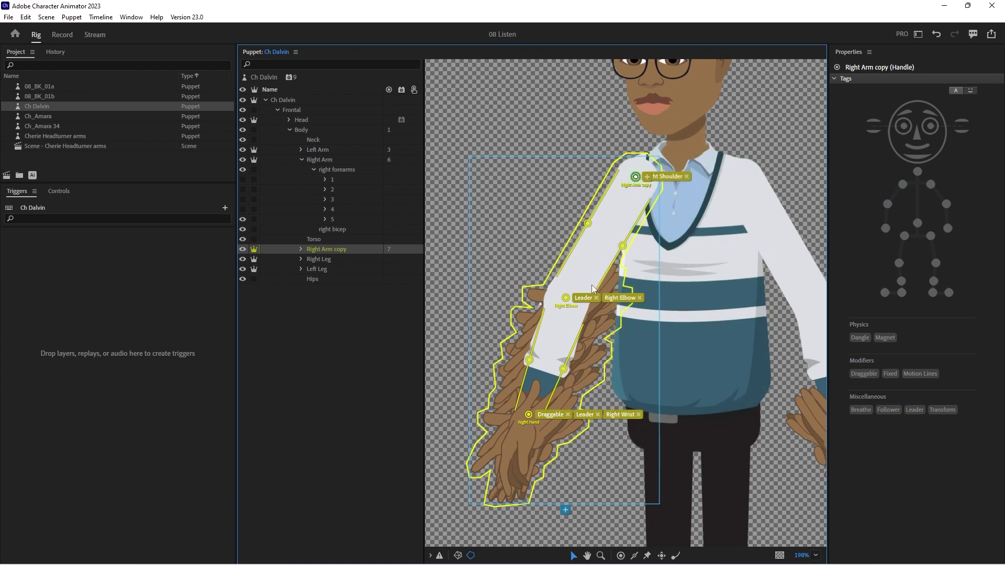
Replace Leader with Follower on the copy's elbow and hand handles, then reselect Right Arm.
{"action": "left_click", "coordinate": [566, 298]}
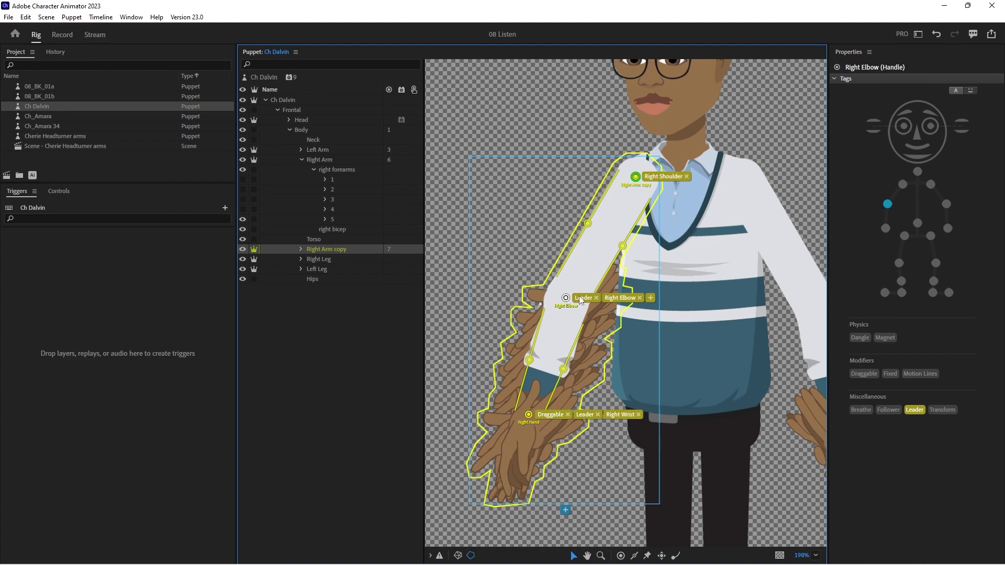
{"action": "left_click", "coordinate": [595, 298]}
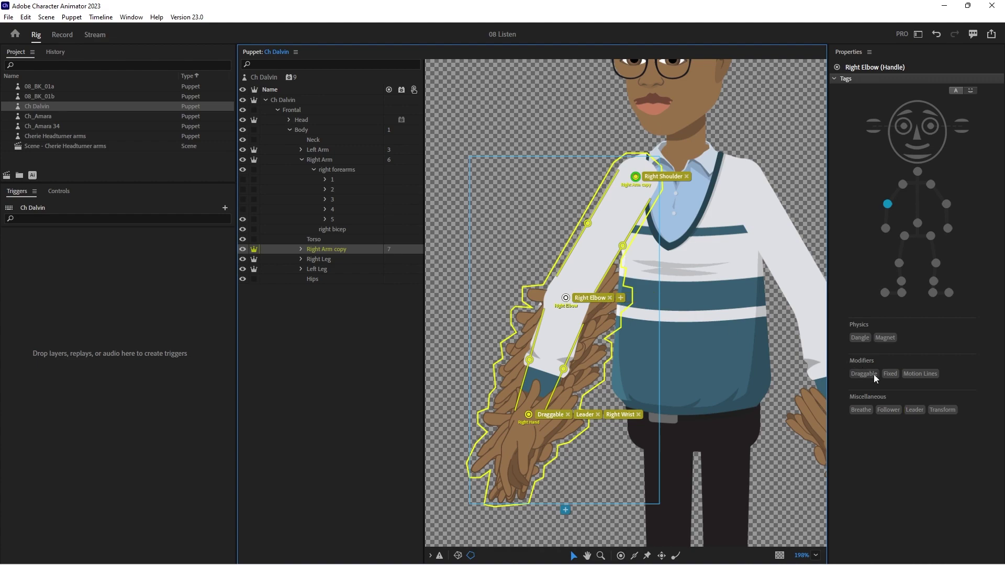
{"action": "left_click", "coordinate": [890, 407]}
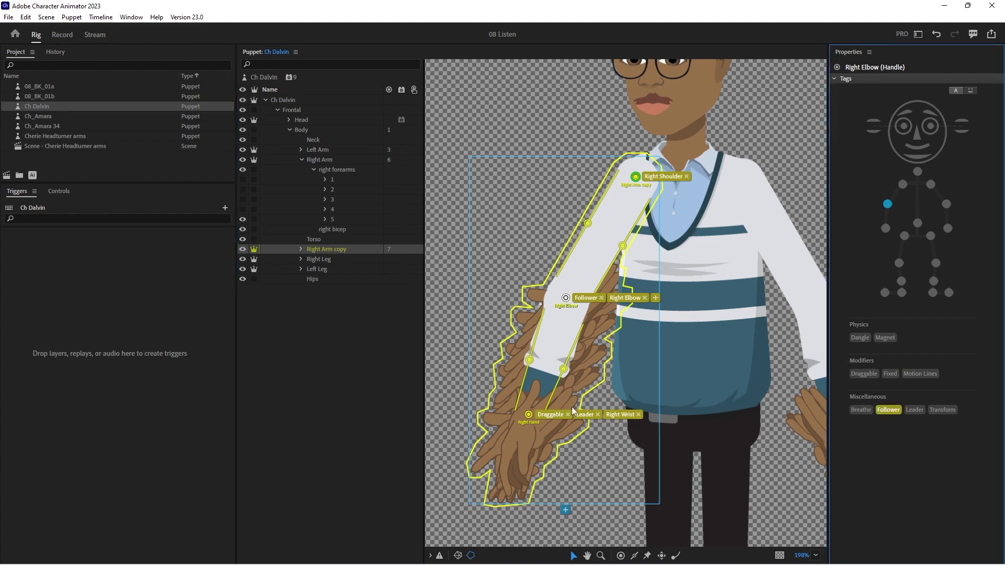
{"action": "left_click", "coordinate": [529, 415]}
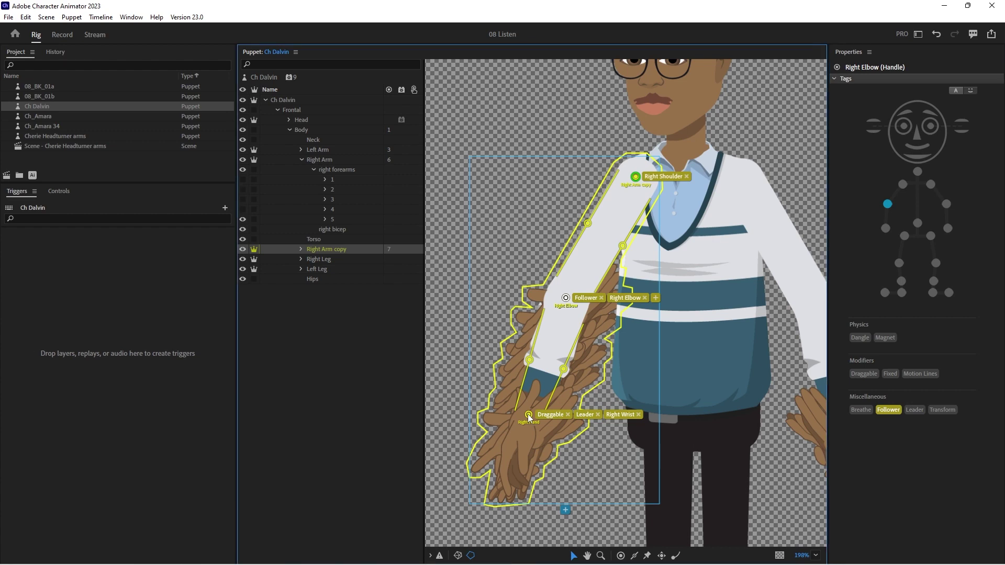
{"action": "left_click", "coordinate": [597, 415]}
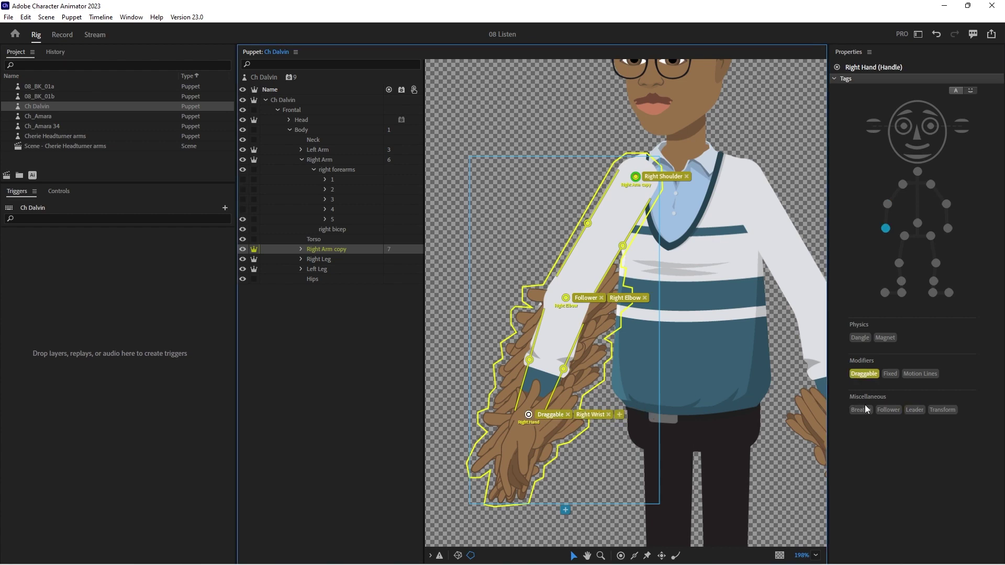
{"action": "left_click", "coordinate": [887, 410]}
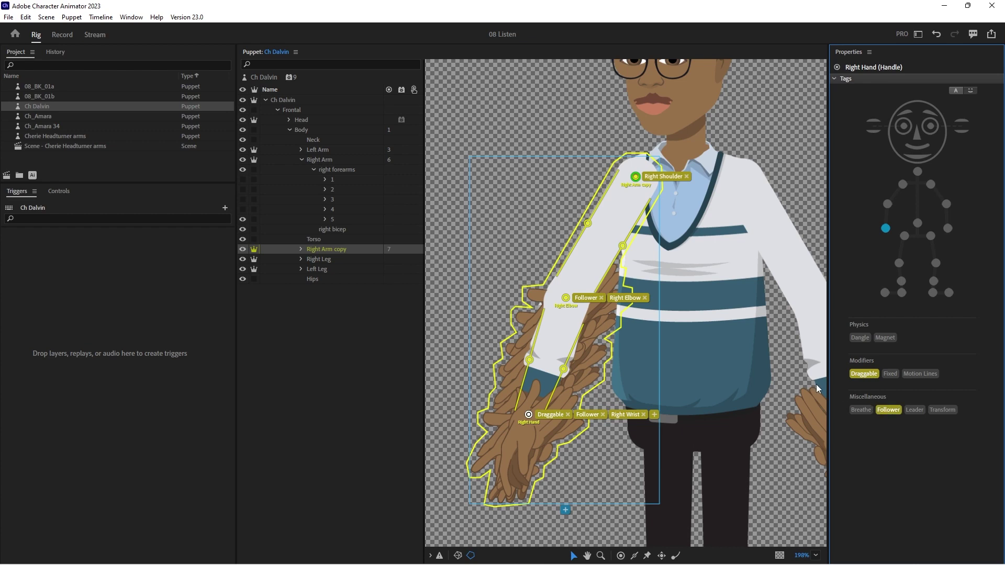
{"action": "left_click", "coordinate": [301, 160]}
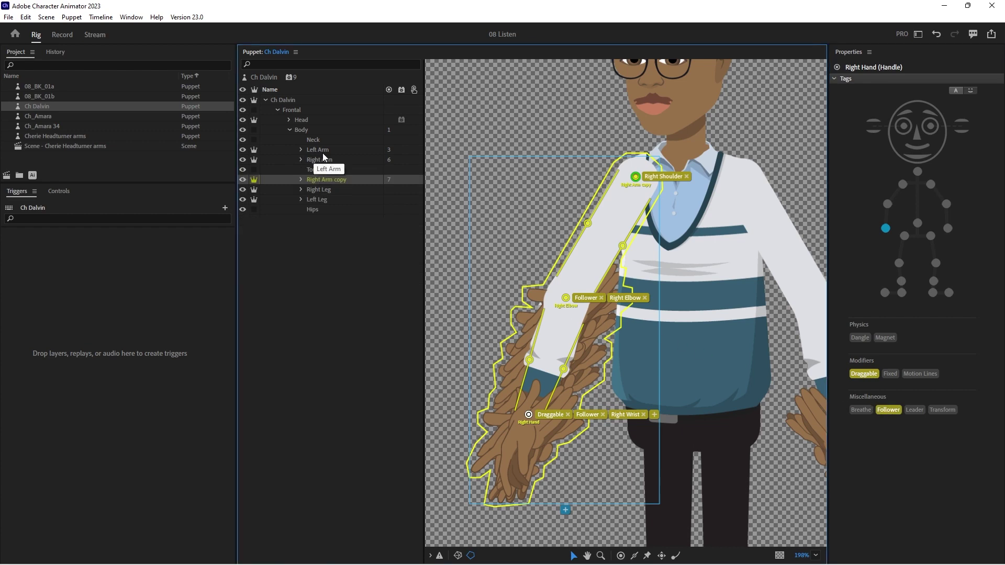
{"action": "left_click", "coordinate": [321, 161]}
Set the original right bicep layer's opacity to 0%.
{"action": "left_click", "coordinate": [301, 160]}
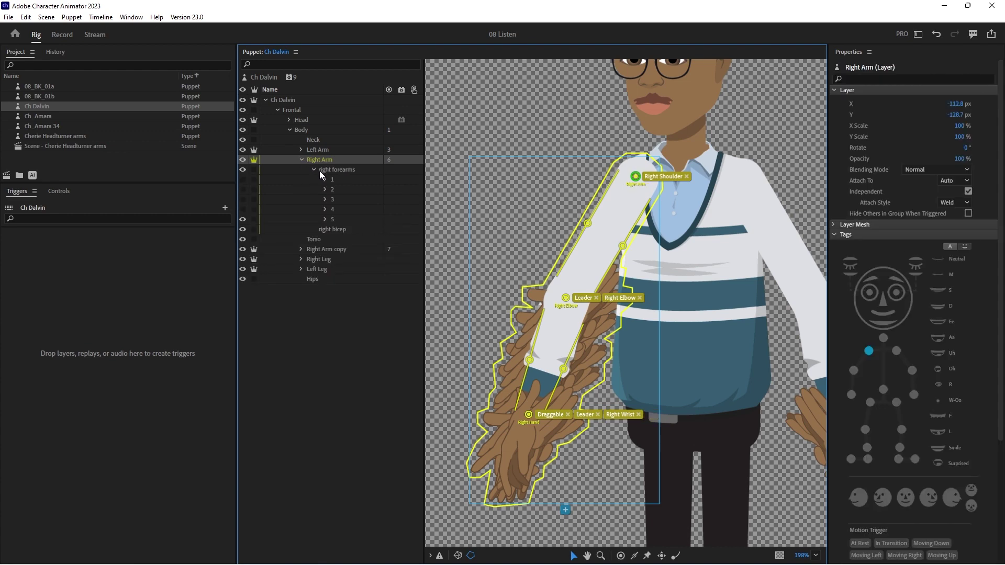
{"action": "left_click", "coordinate": [338, 229]}
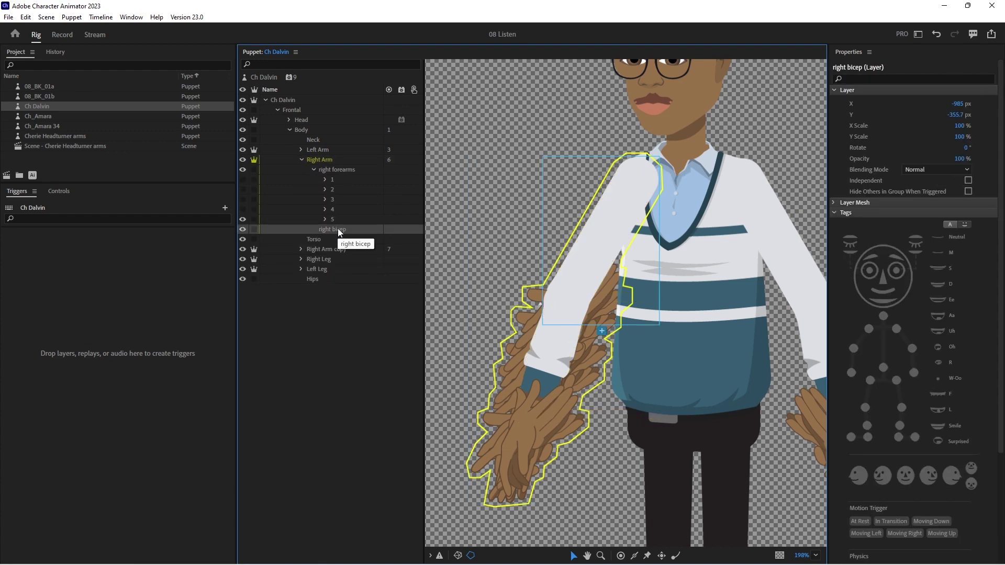
{"action": "left_click", "coordinate": [958, 158]}
{"action": "type", "text": "0"}
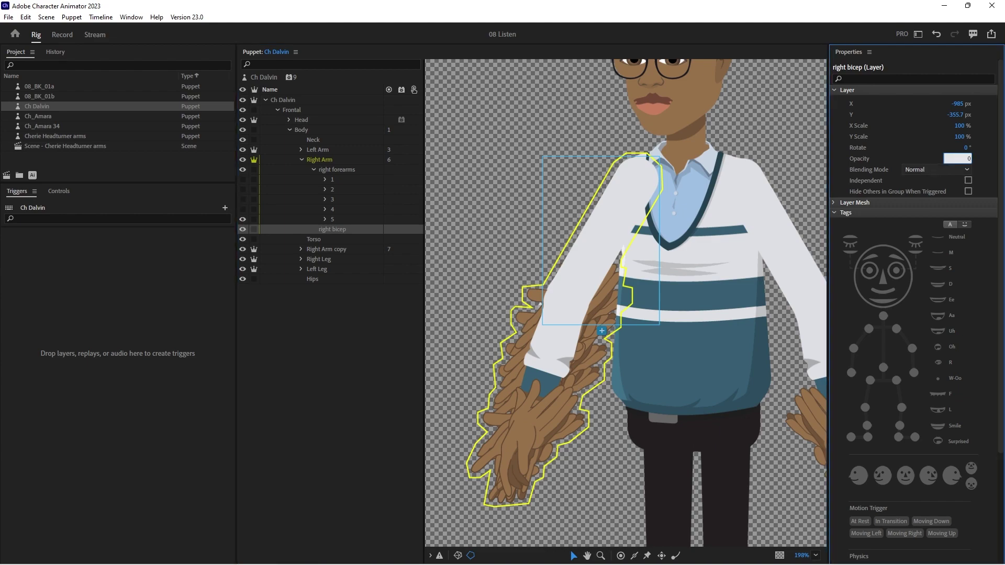
{"action": "key", "text": "Return"}
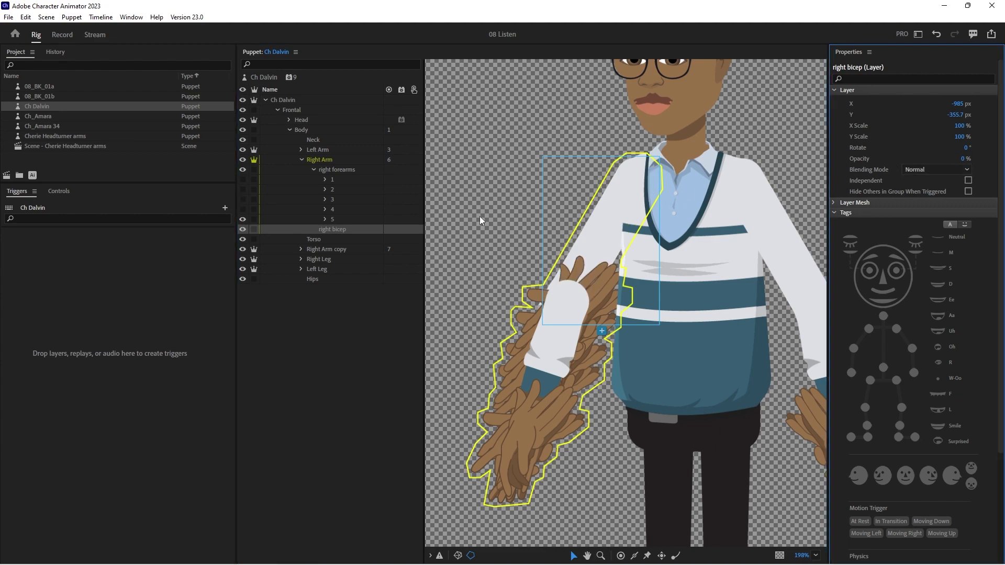
Set the right forearms copy layer inside Right Arm copy to 0% opacity.
{"action": "left_click", "coordinate": [302, 160]}
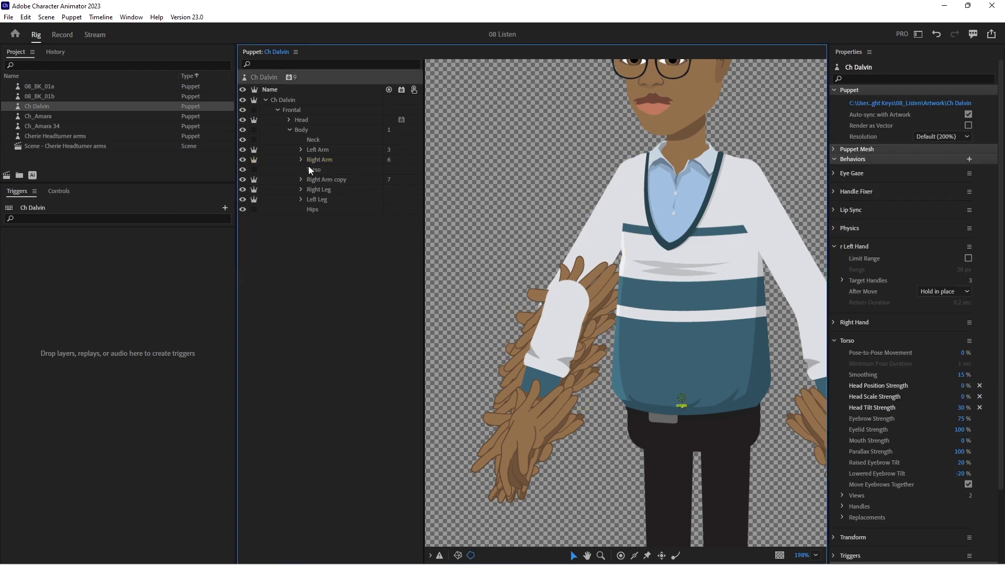
{"action": "left_click", "coordinate": [316, 179]}
{"action": "left_click", "coordinate": [302, 179]}
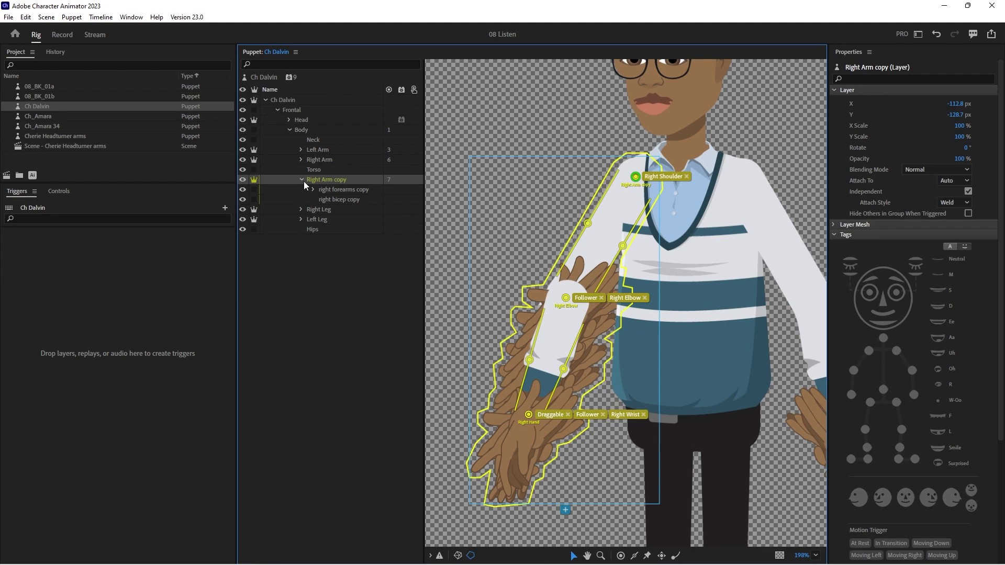
{"action": "left_click", "coordinate": [331, 189]}
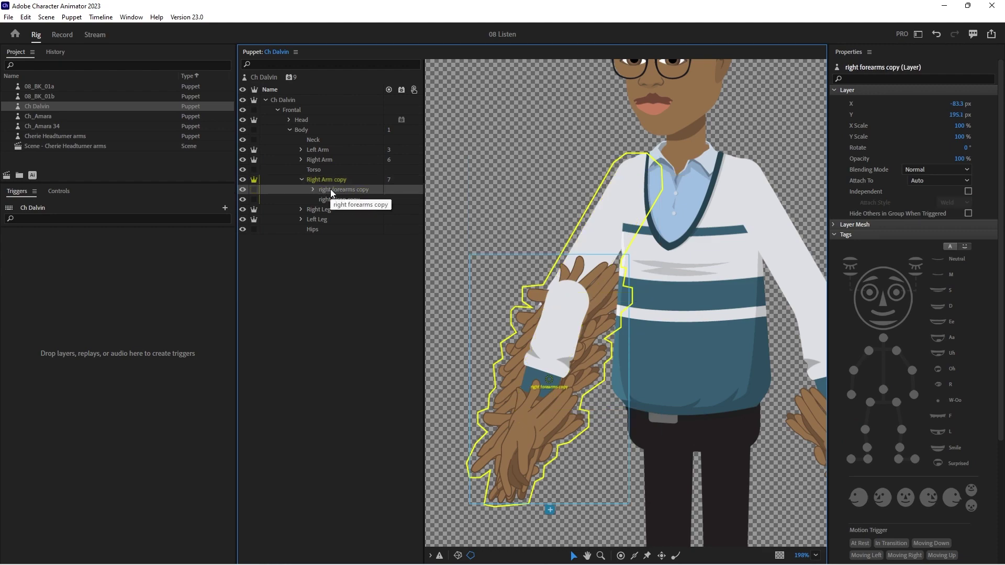
{"action": "left_click", "coordinate": [963, 158]}
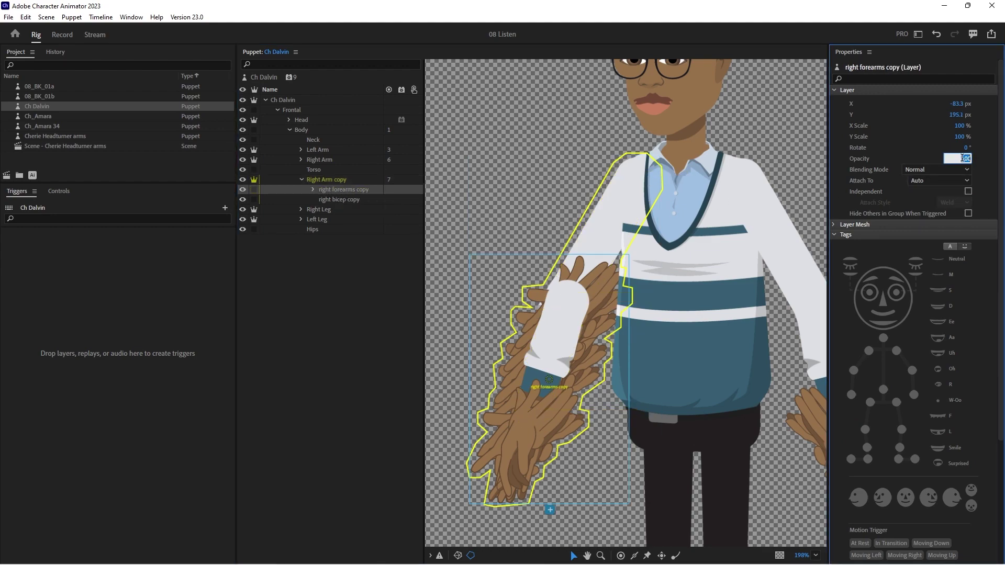
{"action": "type", "text": "0"}
{"action": "key", "text": "Return"}
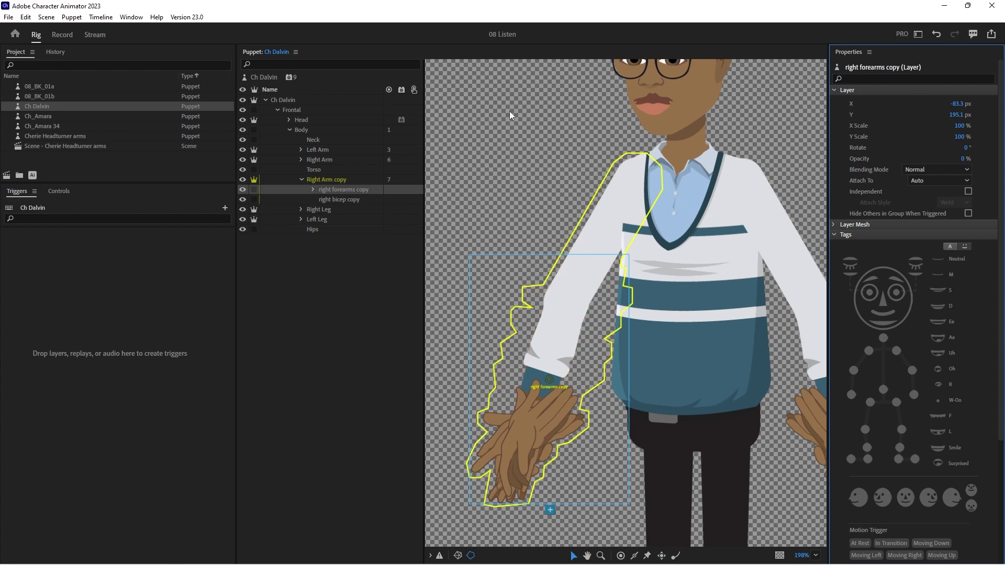
Add Auto Blink, Limb IK and Leader/Follower behaviors to the Ch Dalvin puppet.
{"action": "left_click", "coordinate": [288, 77]}
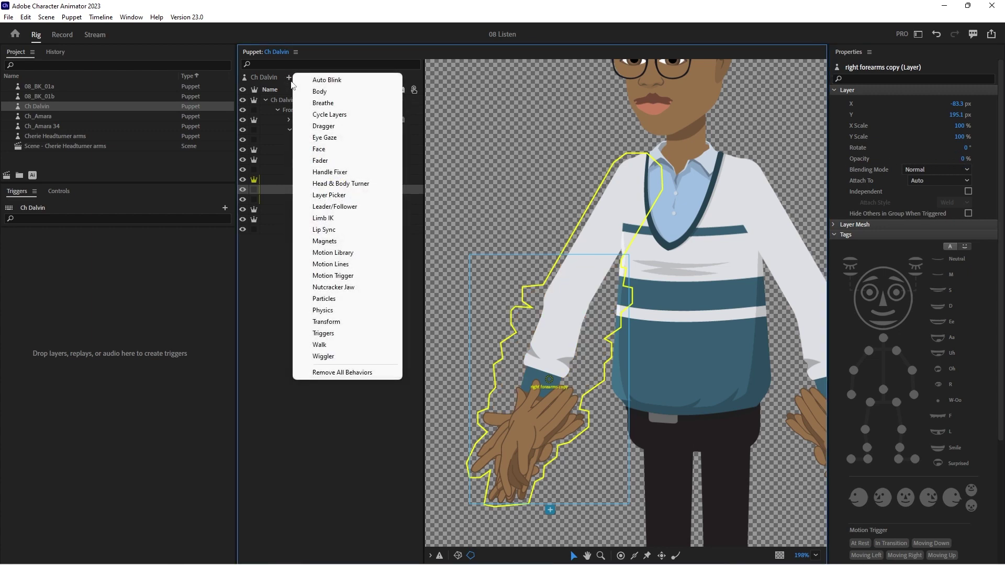
{"action": "left_click", "coordinate": [310, 80]}
{"action": "left_click", "coordinate": [290, 80]}
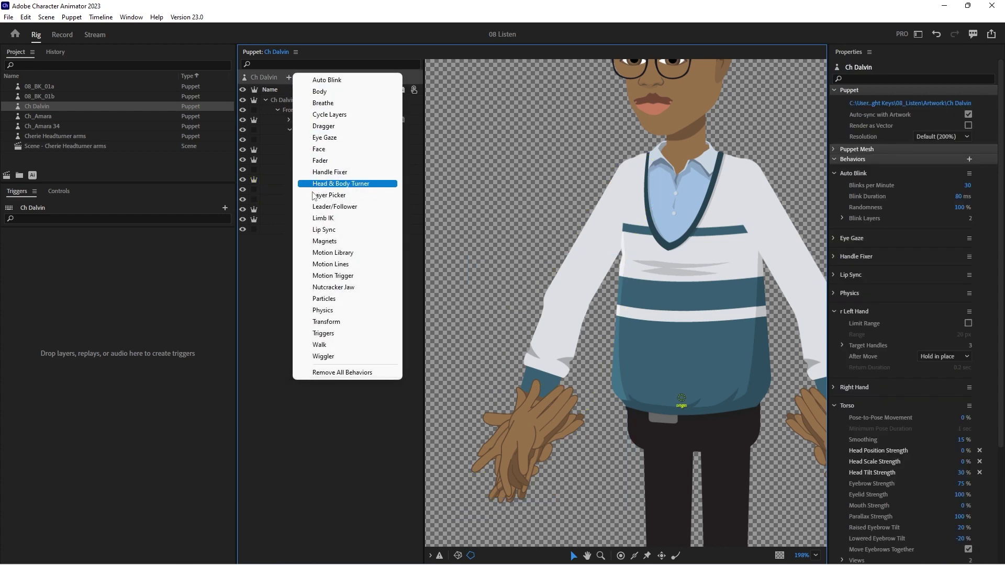
{"action": "left_click", "coordinate": [318, 218]}
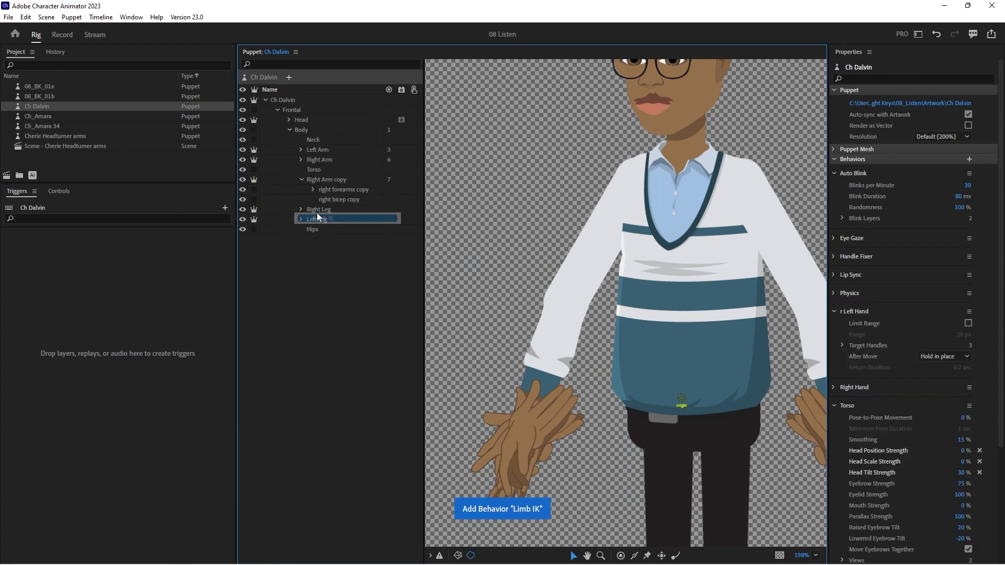
{"action": "left_click", "coordinate": [288, 80]}
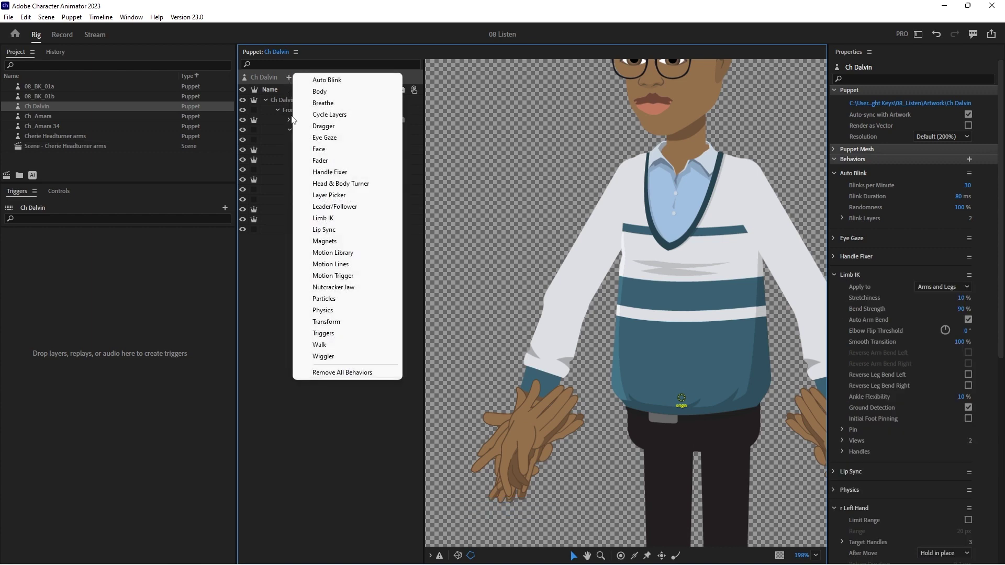
{"action": "left_click", "coordinate": [356, 206]}
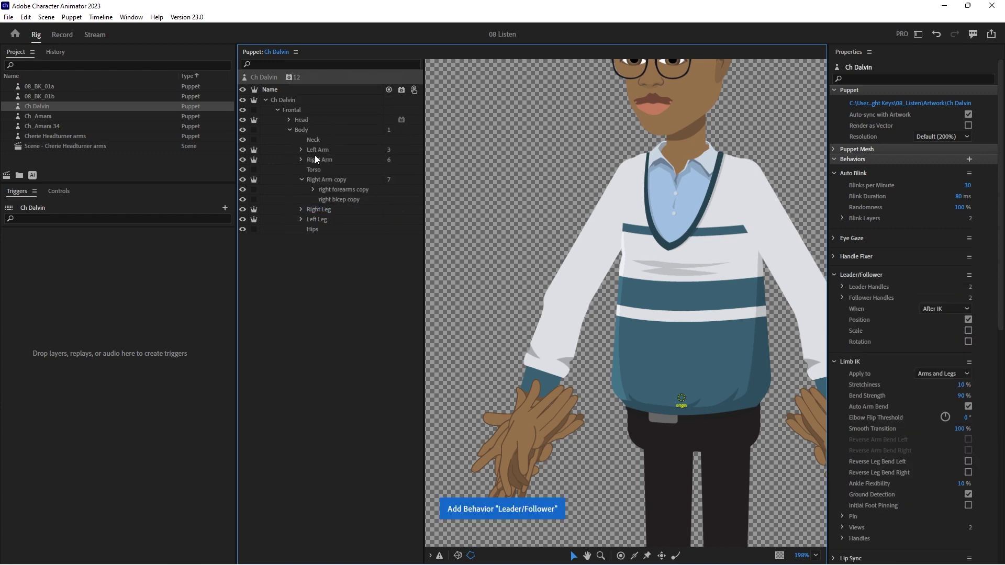
{"action": "left_click", "coordinate": [301, 179]}
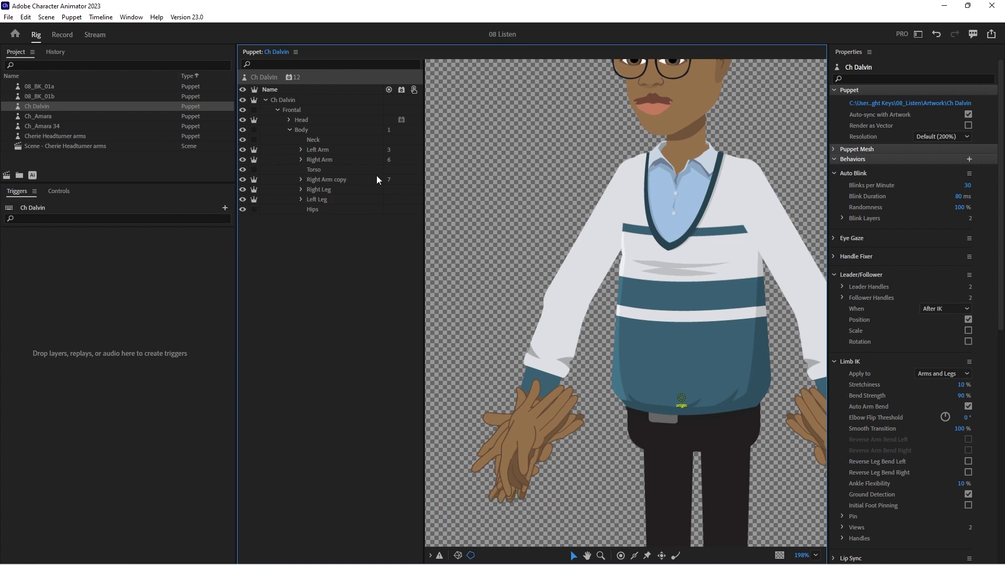
Move the Right Leg origin up to the hip and tag it Left Hip.
{"action": "left_click", "coordinate": [311, 190]}
{"action": "left_click_drag", "start_coordinate": [736, 359], "coordinate": [628, 51]}
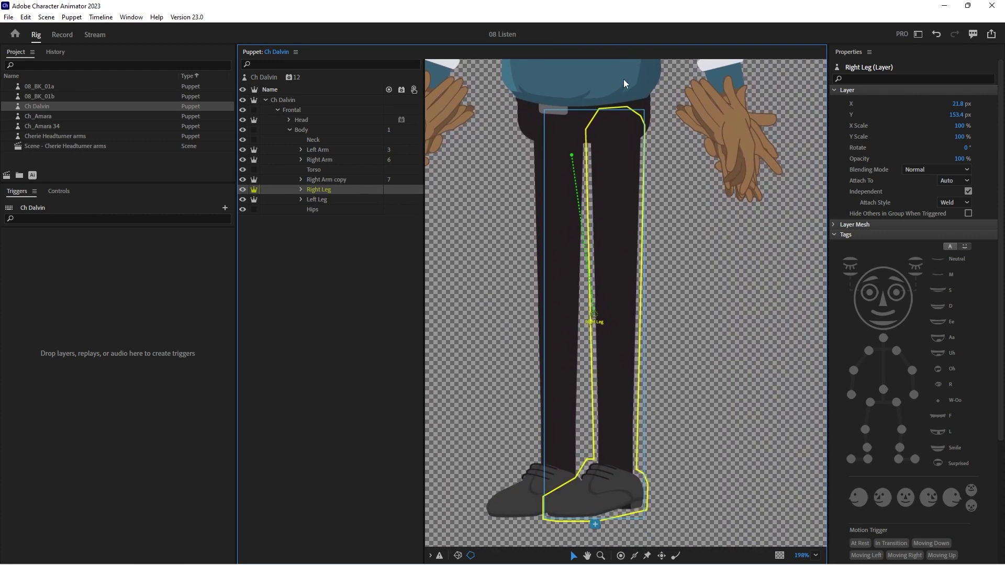
{"action": "left_click_drag", "start_coordinate": [599, 316], "coordinate": [616, 133]}
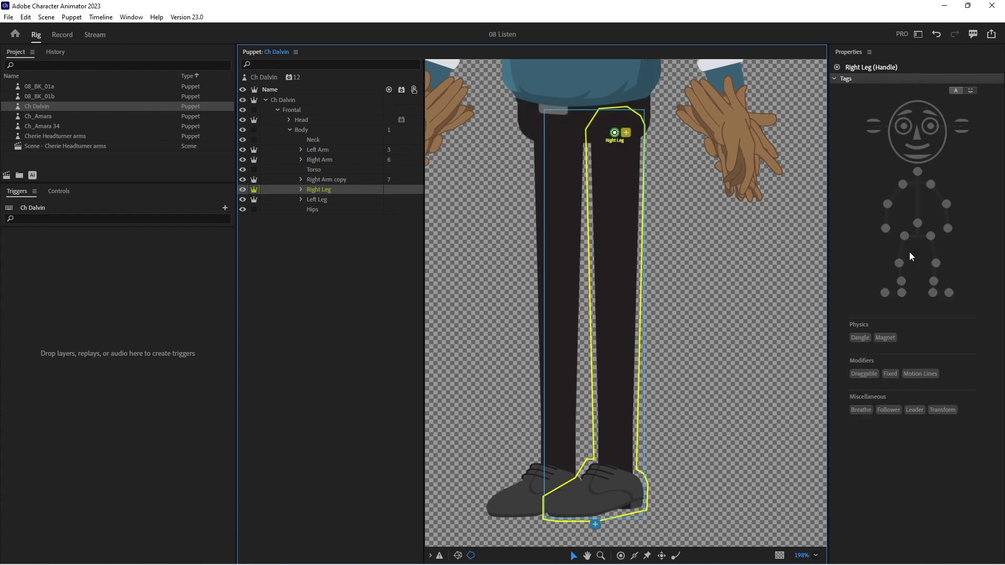
{"action": "left_click", "coordinate": [930, 236]}
Add Left Knee, Left Ankle, Left Heel and Left Toe handles, then draw a stick along the leg.
{"action": "key", "text": "h"}
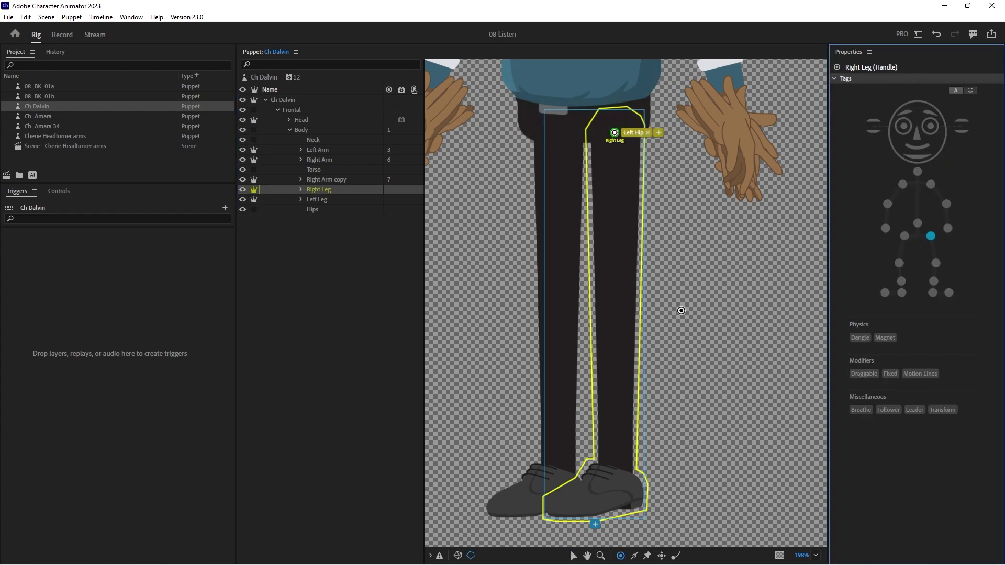
{"action": "left_click", "coordinate": [618, 322]}
{"action": "left_click", "coordinate": [936, 263]}
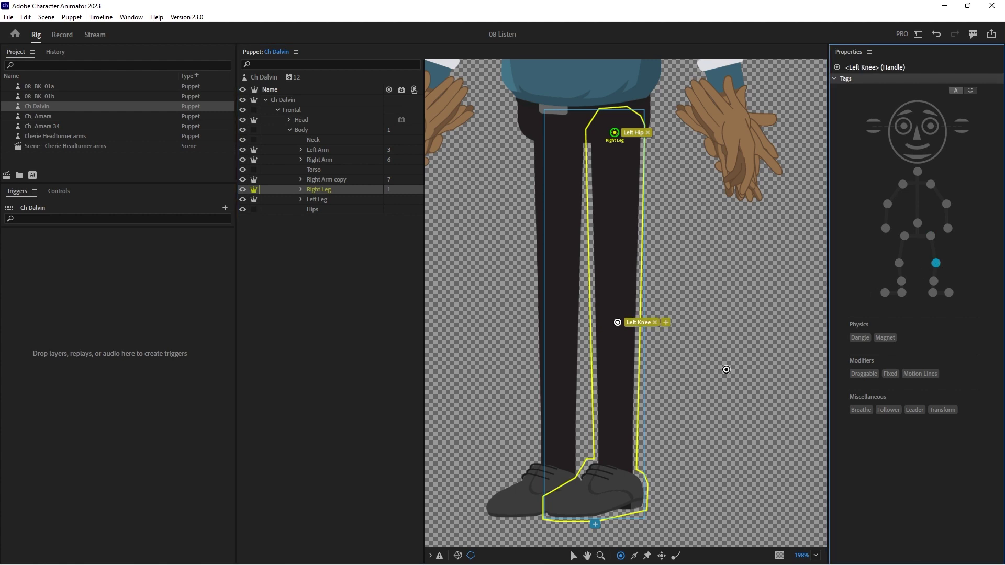
{"action": "left_click", "coordinate": [620, 462]}
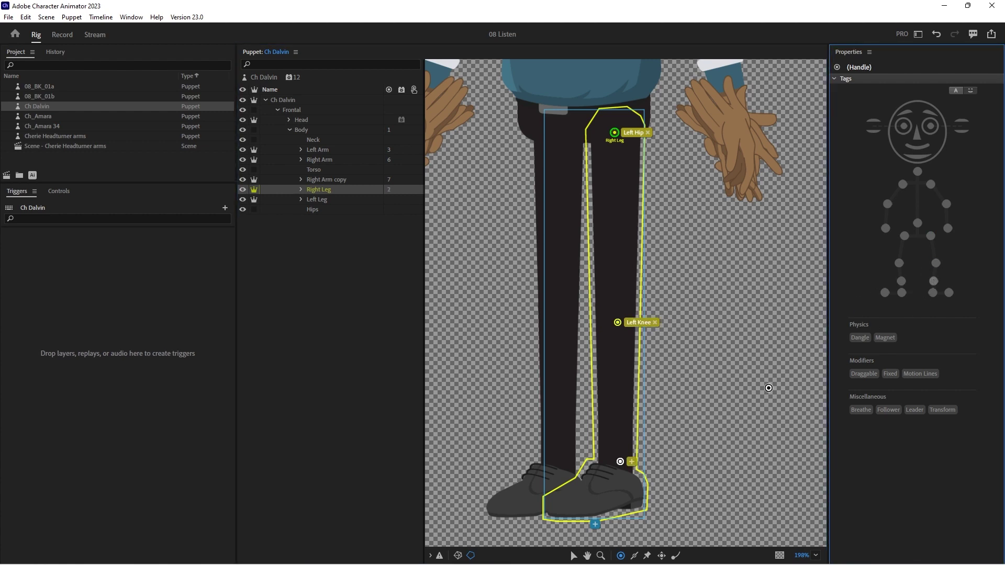
{"action": "left_click", "coordinate": [933, 281]}
{"action": "left_click", "coordinate": [637, 498]}
{"action": "left_click", "coordinate": [932, 292]}
{"action": "left_click", "coordinate": [552, 507]}
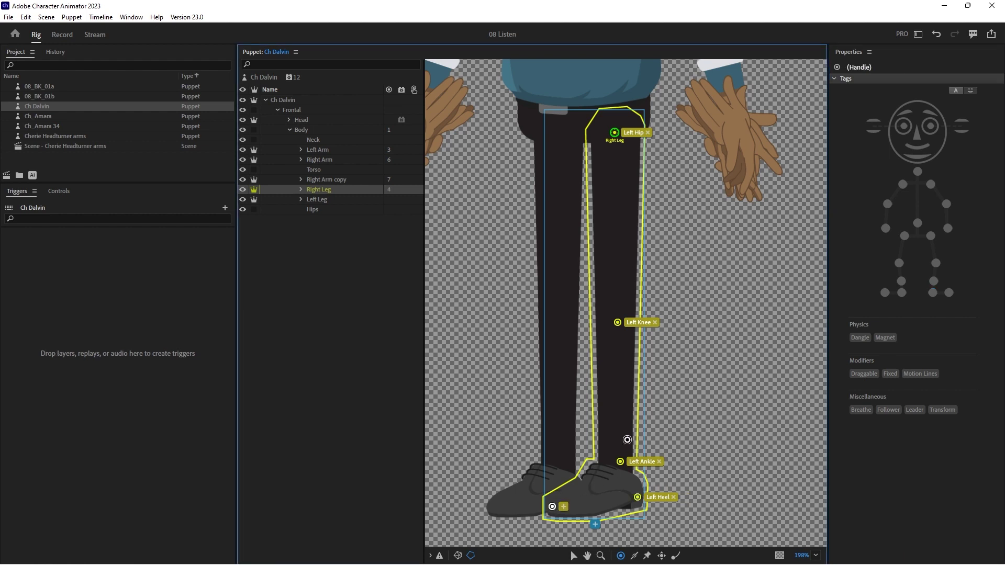
{"action": "key", "text": "s"}
{"action": "left_click", "coordinate": [949, 293]}
{"action": "mouse_move", "coordinate": [603, 466]}
{"action": "left_mouse_down"}
{"action": "mouse_move", "coordinate": [594, 139]}
{"action": "mouse_move", "coordinate": [630, 471]}
{"action": "left_mouse_up"}
{"action": "left_click", "coordinate": [326, 199]}
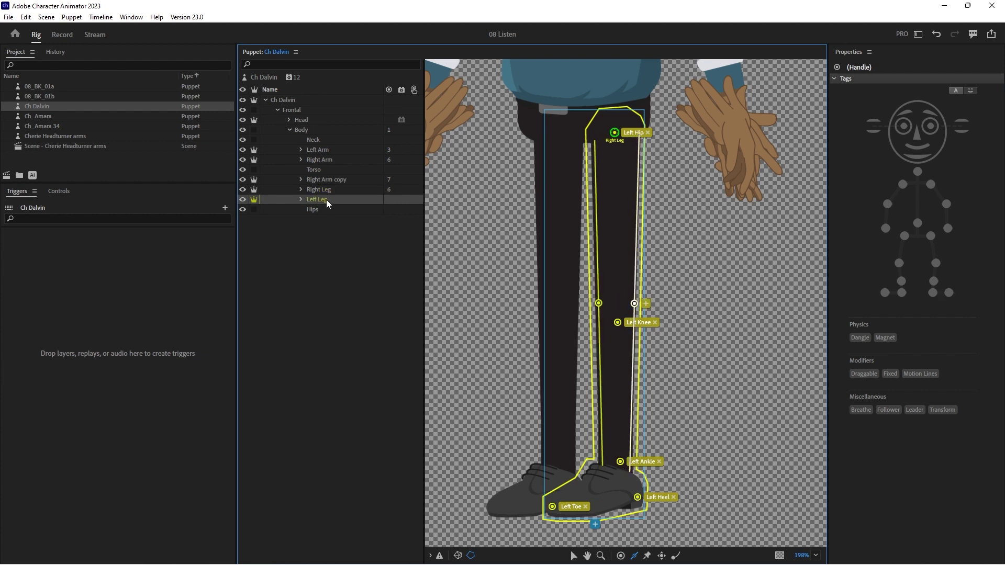
Move the Left Leg origin up to the hip and tag it Right Hip.
{"action": "key", "text": "v"}
{"action": "left_click_drag", "start_coordinate": [537, 316], "coordinate": [553, 140]}
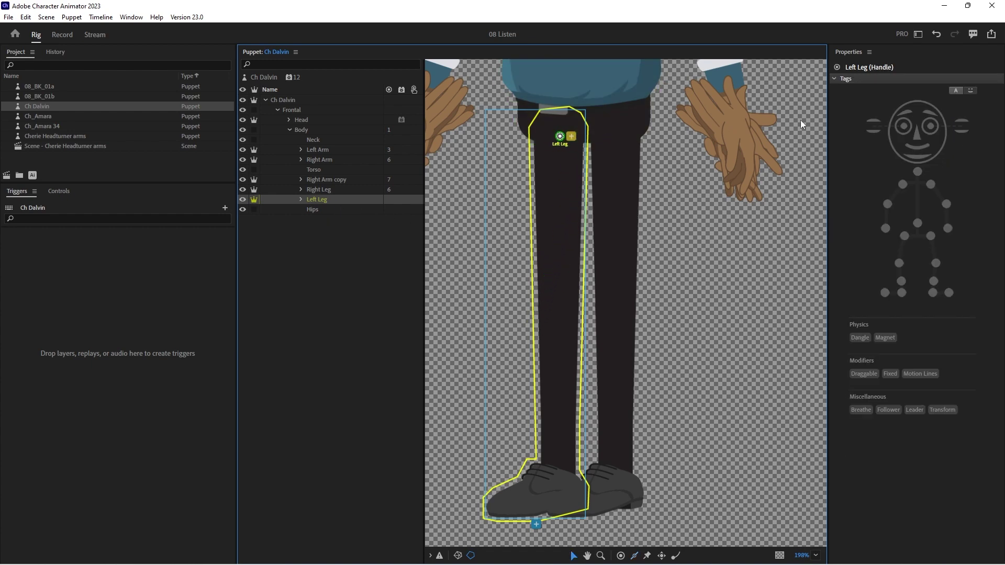
{"action": "left_click", "coordinate": [904, 236]}
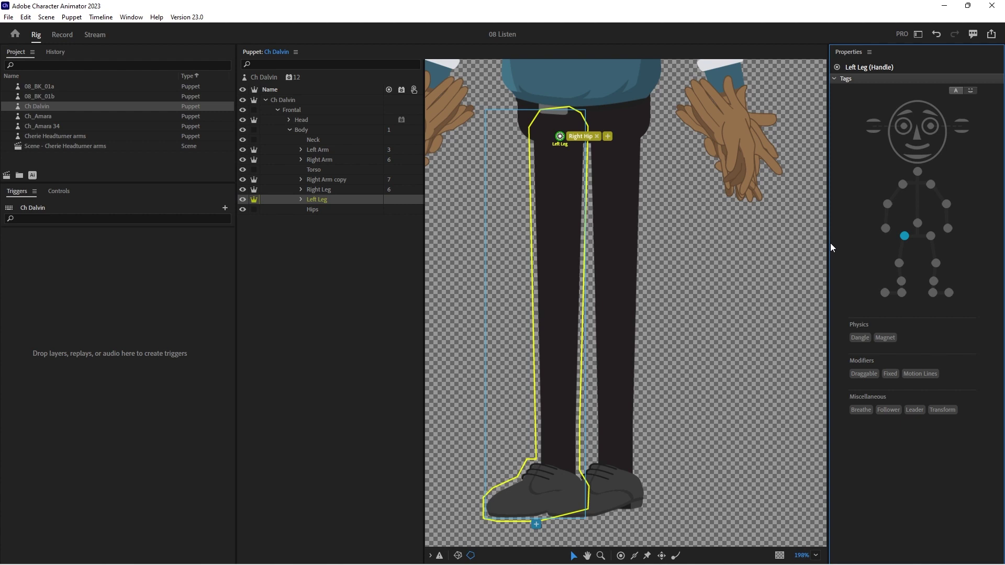
Add Right Knee, Ankle, Heel and Toe handles, draw a leg stick, and create a new scene.
{"action": "key", "text": "h"}
{"action": "left_click", "coordinate": [562, 298]}
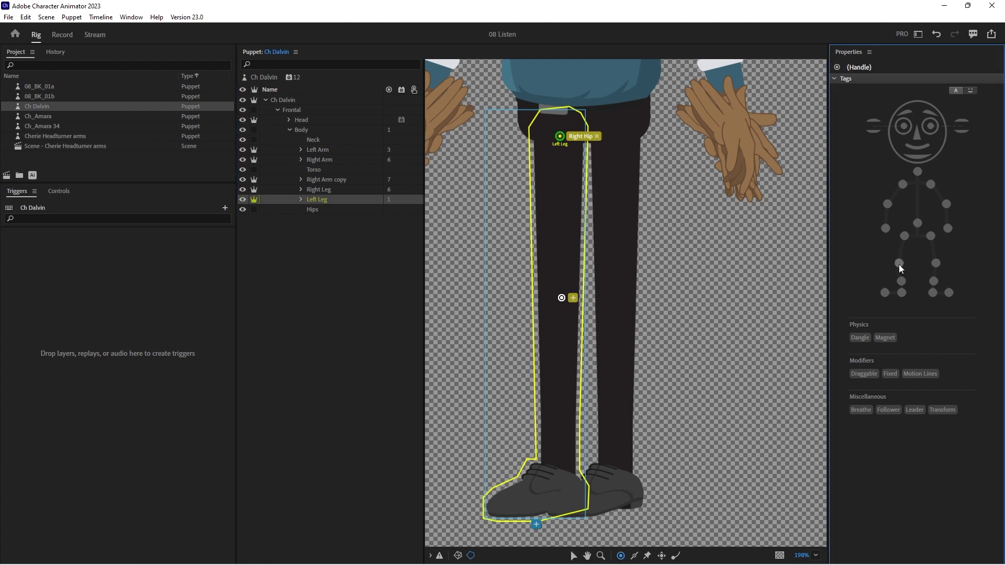
{"action": "left_click", "coordinate": [900, 263]}
{"action": "left_click", "coordinate": [562, 460]}
{"action": "left_click", "coordinate": [900, 282]}
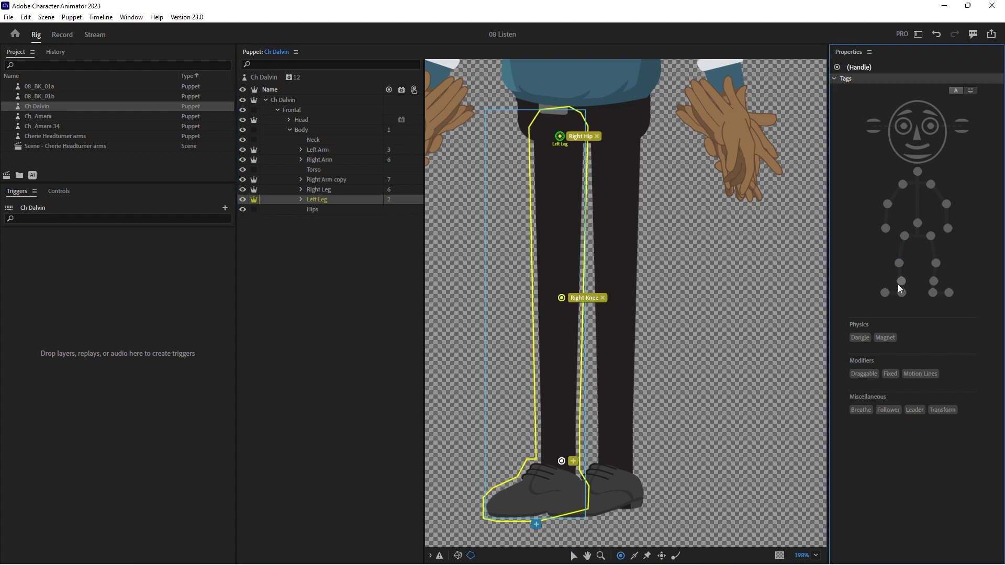
{"action": "left_click", "coordinate": [577, 499]}
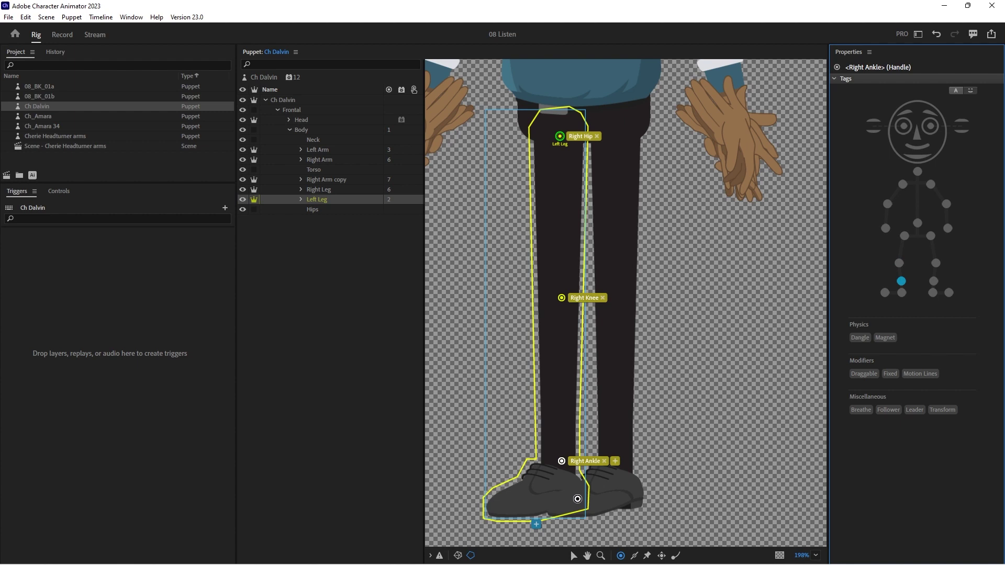
{"action": "left_click", "coordinate": [902, 293]}
{"action": "left_click", "coordinate": [495, 507]}
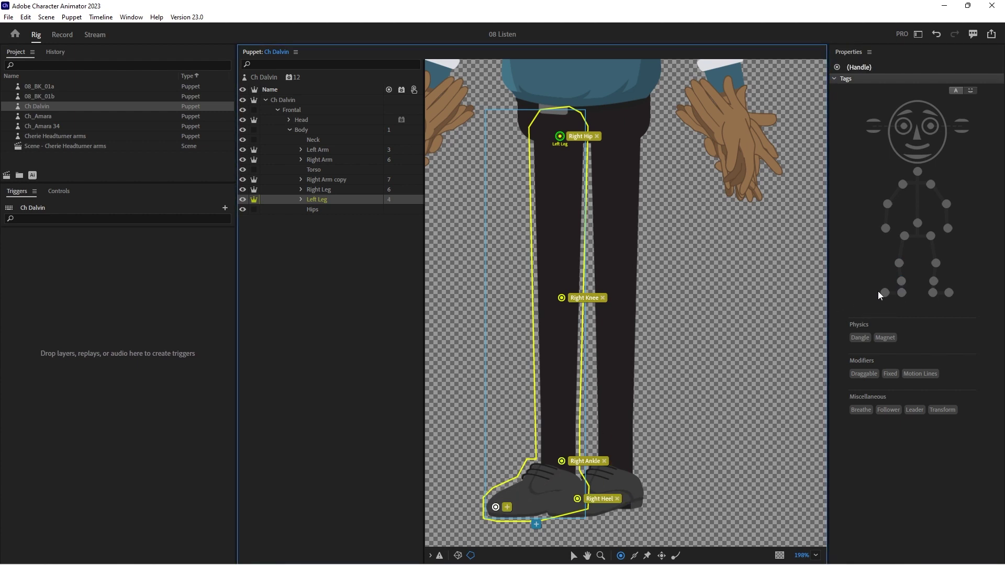
{"action": "left_click", "coordinate": [884, 292]}
{"action": "key", "text": "s"}
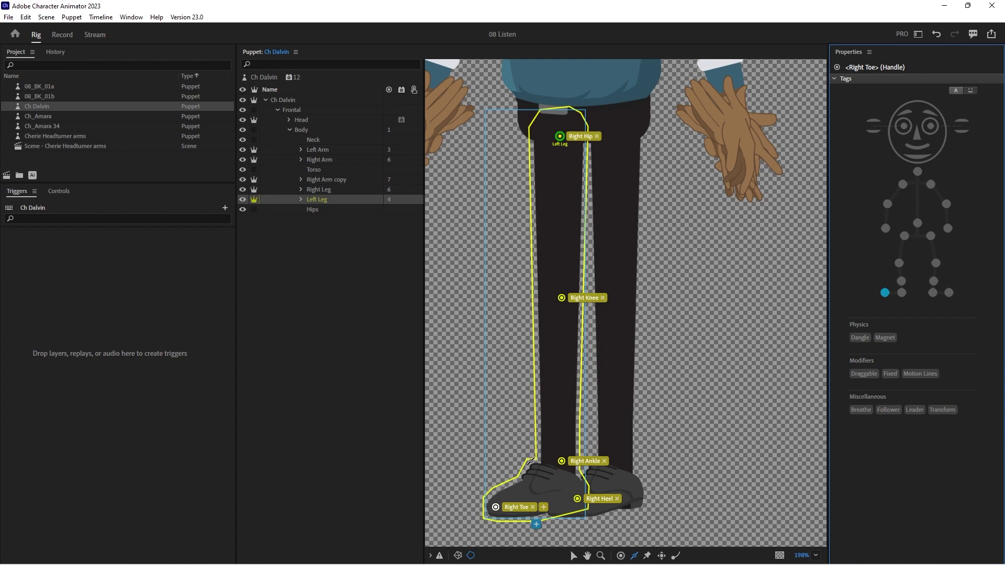
{"action": "mouse_move", "coordinate": [542, 464]}
{"action": "left_mouse_down"}
{"action": "mouse_move", "coordinate": [536, 141]}
{"action": "mouse_move", "coordinate": [573, 471]}
{"action": "left_mouse_up"}
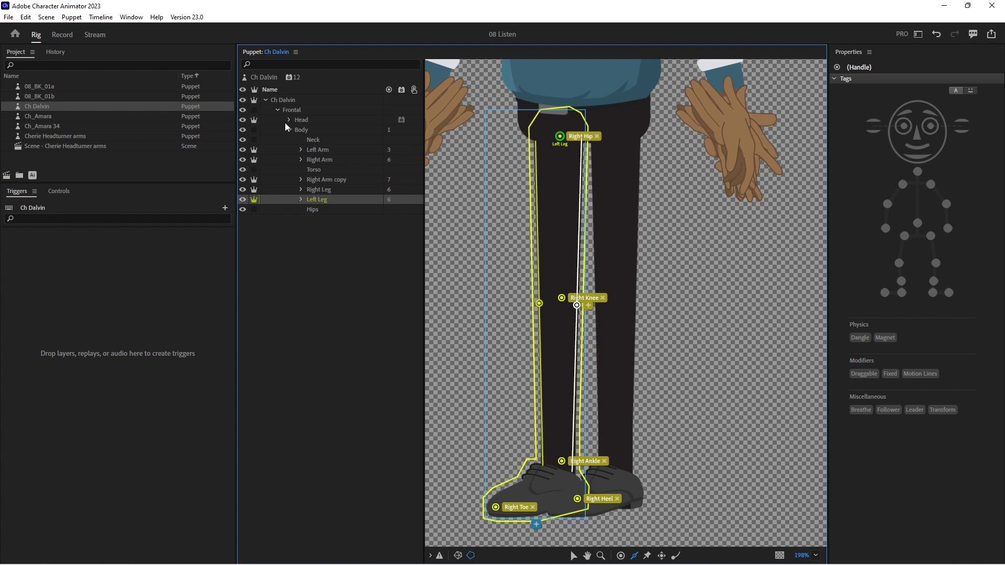
{"action": "left_click", "coordinate": [7, 176]}
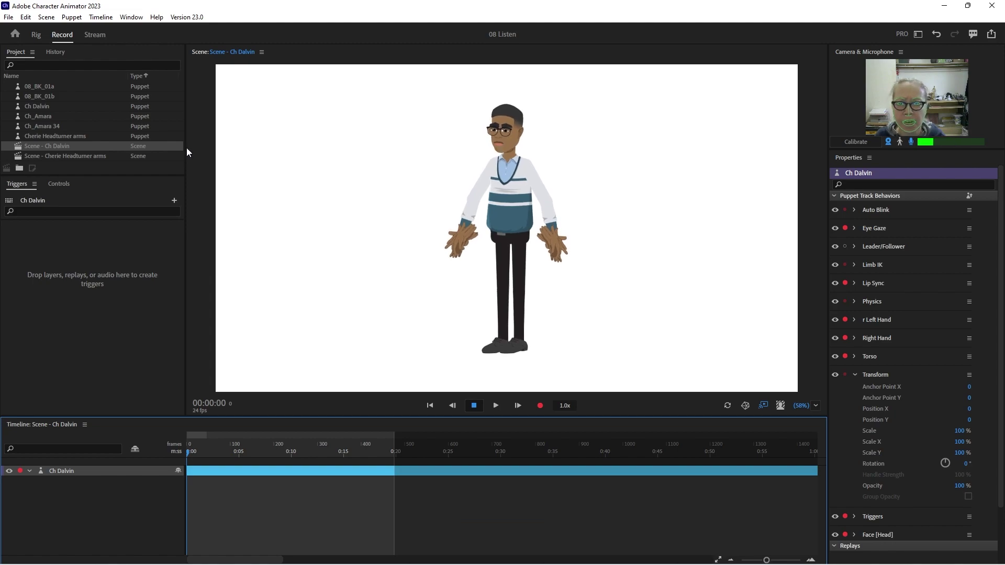
Drag Dalvin's hands around the scene to test the arms, leaving them hanging at his sides.
{"action": "left_click", "coordinate": [461, 238]}
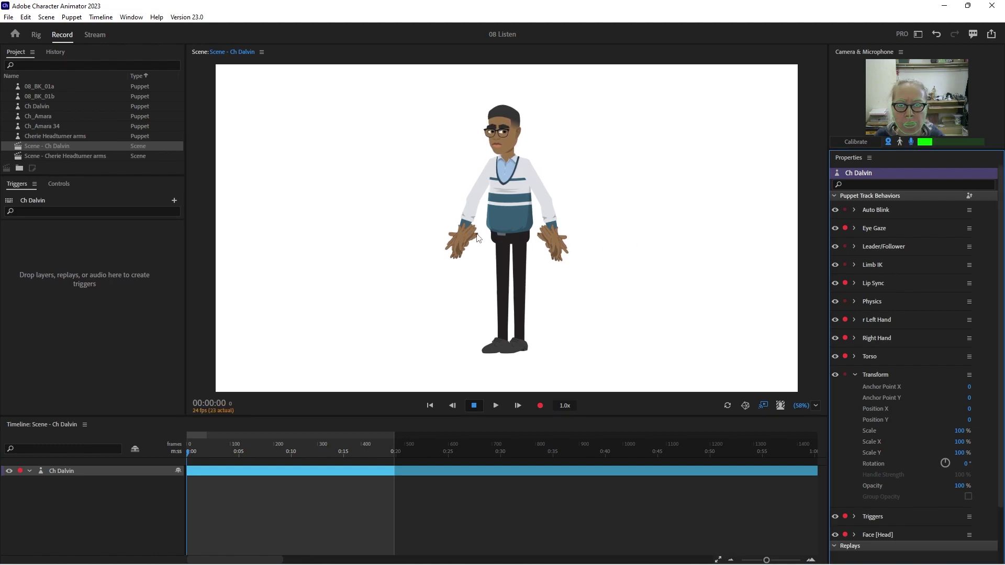
{"action": "left_click_drag", "start_coordinate": [460, 240], "coordinate": [425, 182]}
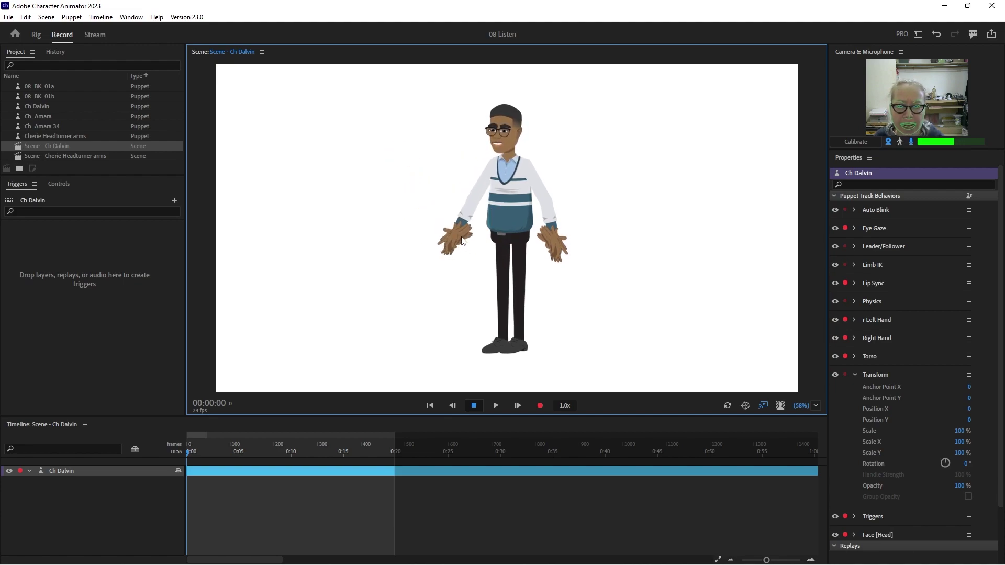
{"action": "left_click_drag", "start_coordinate": [450, 223], "coordinate": [490, 234]}
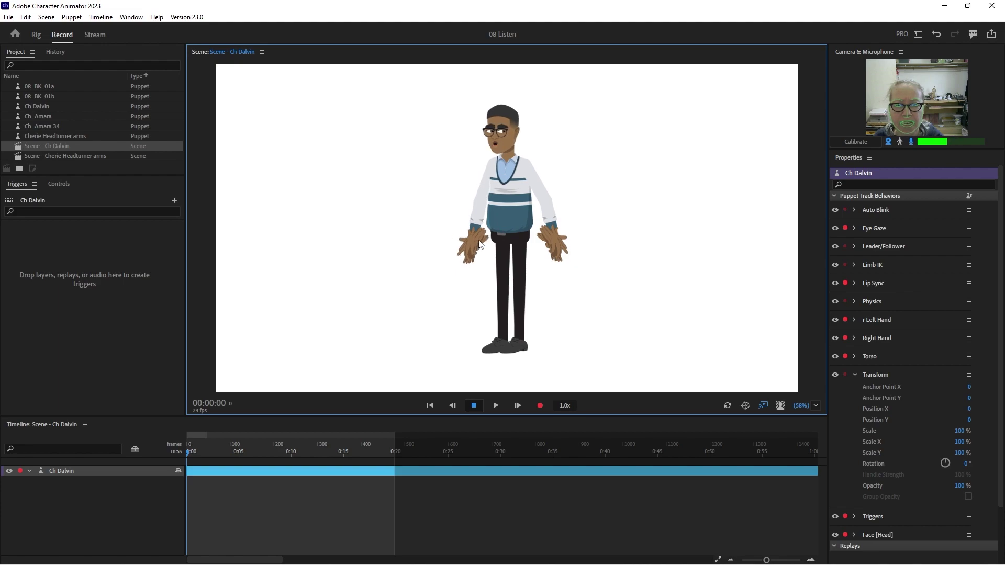
{"action": "left_click_drag", "start_coordinate": [495, 229], "coordinate": [479, 245]}
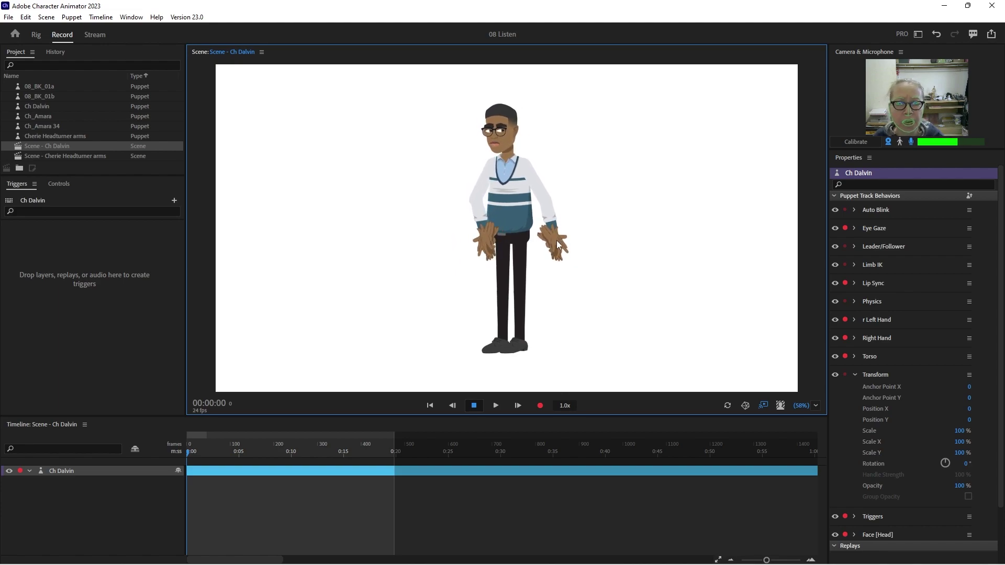
{"action": "left_click_drag", "start_coordinate": [550, 244], "coordinate": [537, 245]}
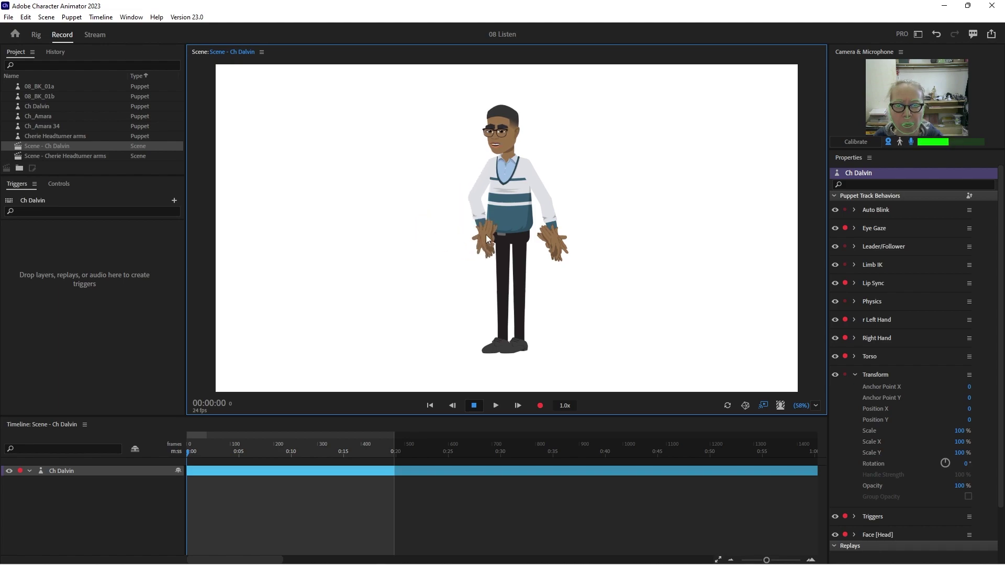
{"action": "mouse_move", "coordinate": [463, 239]}
{"action": "left_mouse_down"}
{"action": "mouse_move", "coordinate": [515, 220]}
{"action": "mouse_move", "coordinate": [478, 244]}
{"action": "mouse_move", "coordinate": [494, 244]}
{"action": "mouse_move", "coordinate": [473, 242]}
{"action": "mouse_move", "coordinate": [510, 239]}
{"action": "mouse_move", "coordinate": [522, 216]}
{"action": "mouse_move", "coordinate": [464, 240]}
{"action": "left_mouse_up"}
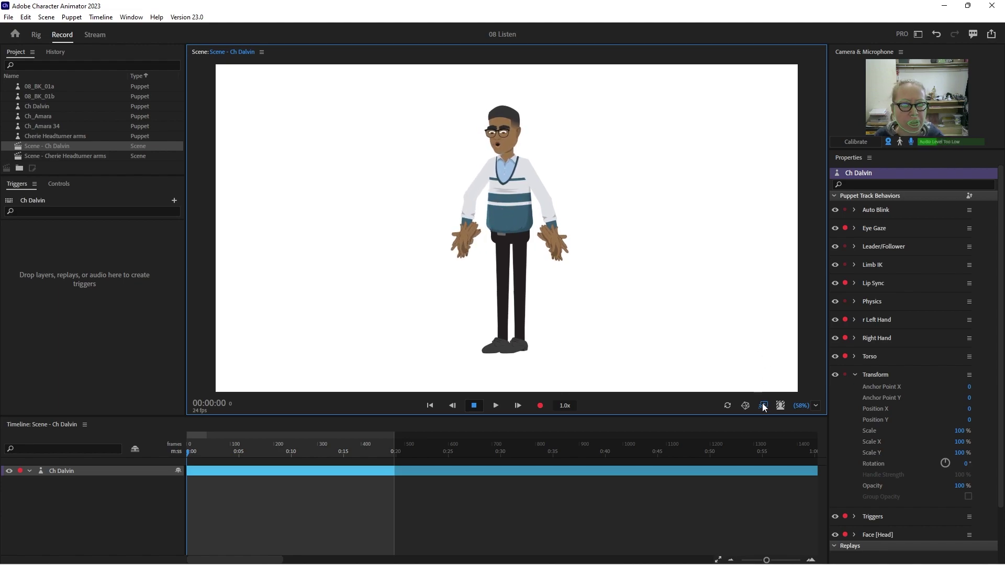
Try green and blue backgrounds, then set the beach picture as the scene background.
{"action": "left_click", "coordinate": [780, 405]}
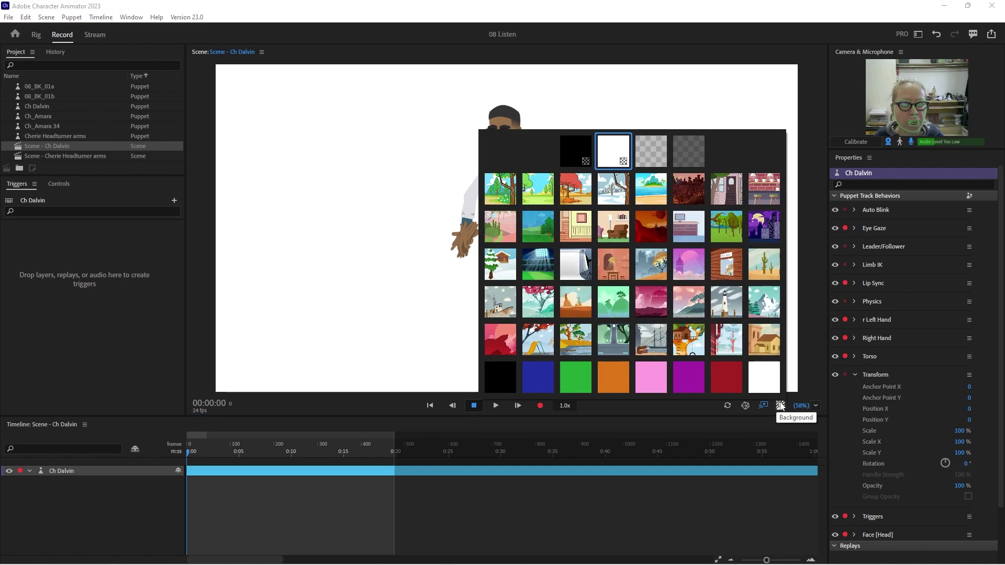
{"action": "left_click", "coordinate": [579, 369]}
{"action": "left_click", "coordinate": [545, 373]}
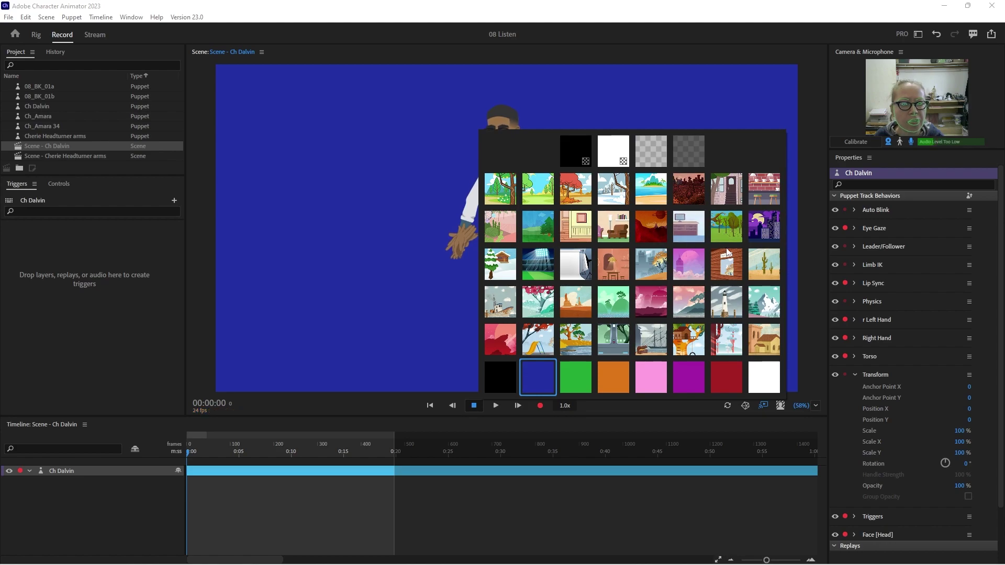
{"action": "left_click", "coordinate": [650, 199]}
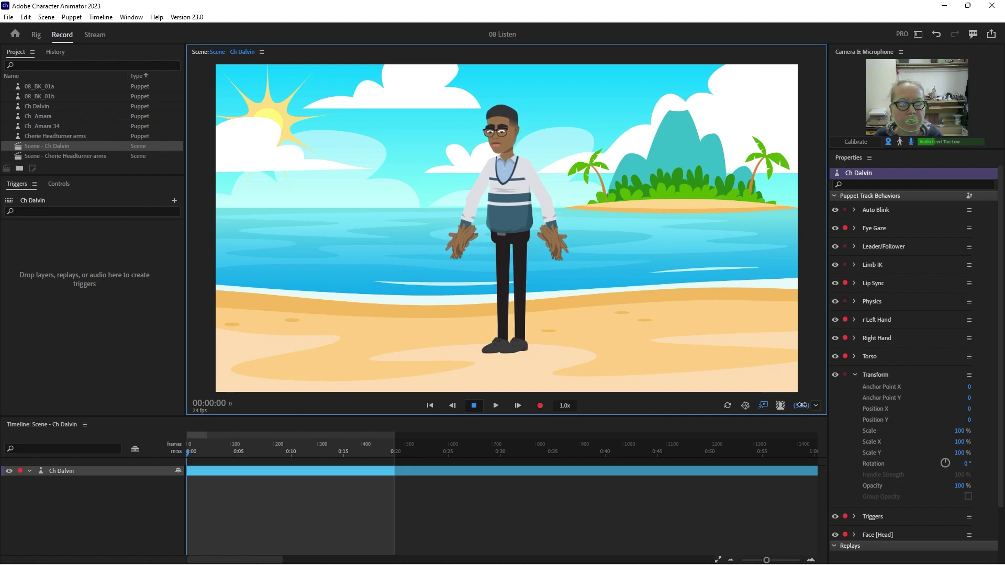
Zoom the scene and drag the puppet's hand across his body and back out left.
{"action": "scroll", "coordinate": [792, 366], "scroll_direction": "up", "scroll_amount": 5}
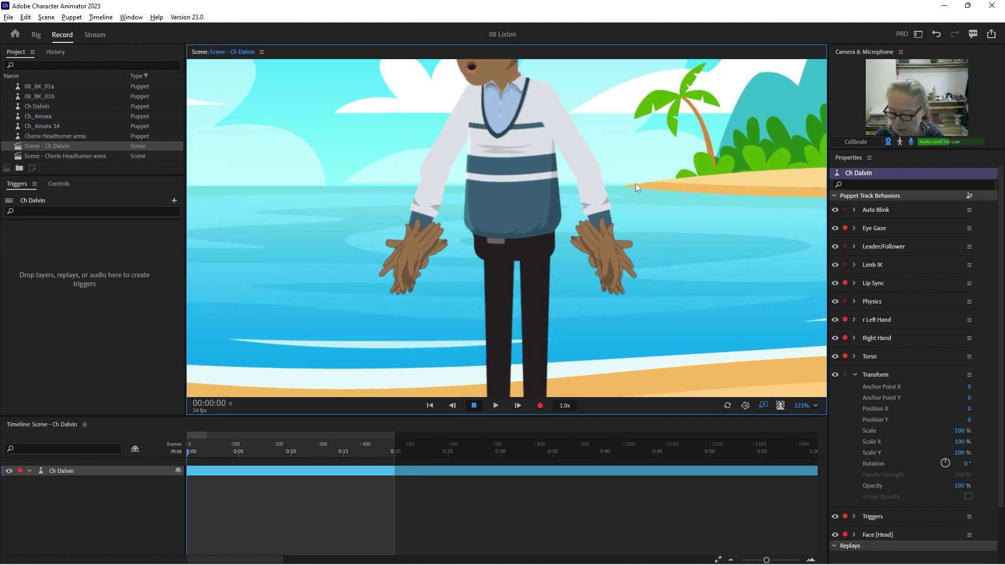
{"action": "scroll", "coordinate": [635, 190], "scroll_direction": "up", "scroll_amount": 3}
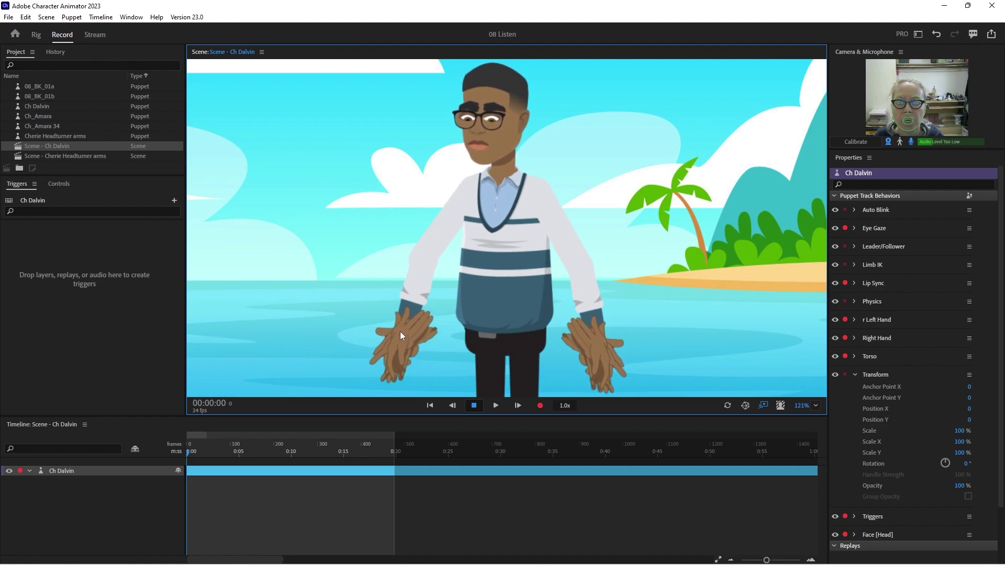
{"action": "left_click_drag", "start_coordinate": [400, 331], "coordinate": [471, 309]}
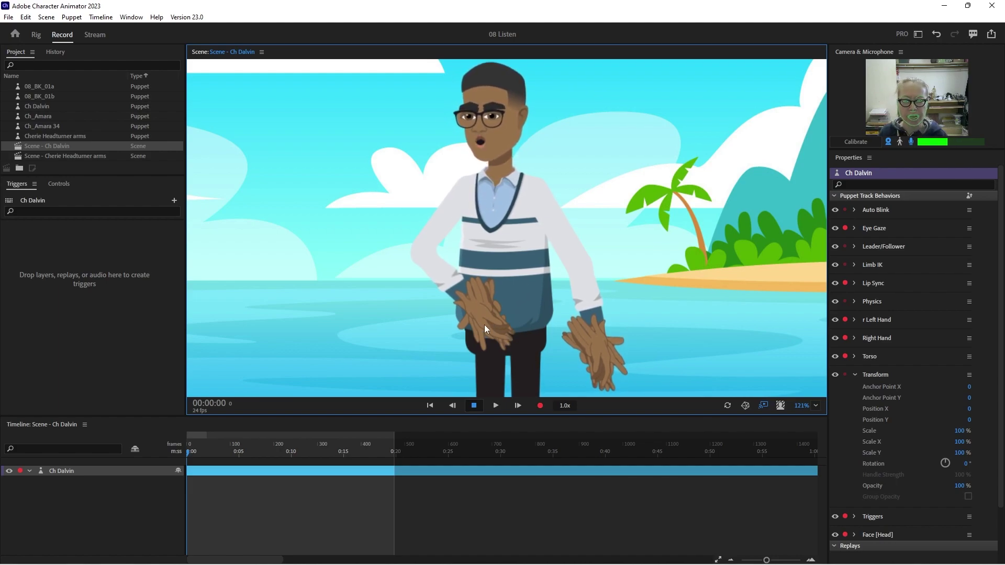
{"action": "left_click_drag", "start_coordinate": [472, 313], "coordinate": [421, 325]}
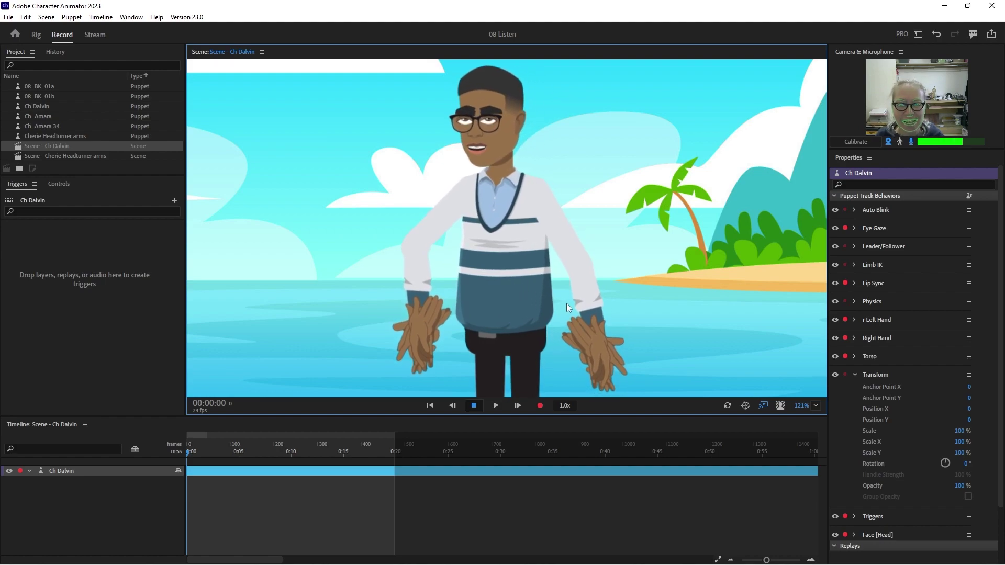
Set Face [Head] Head Position Strength and Head Scale Strength both to 0%.
{"action": "left_click", "coordinate": [855, 375]}
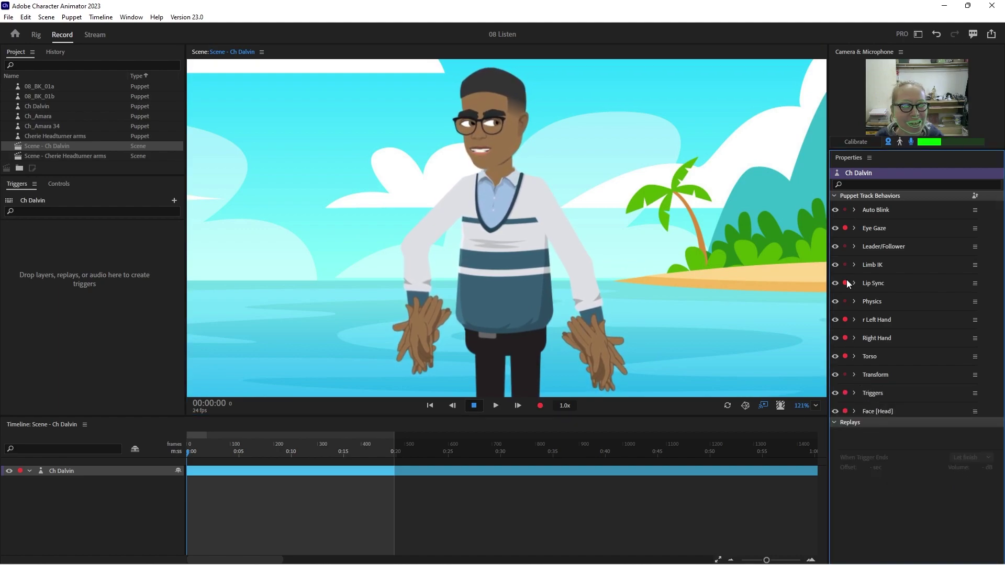
{"action": "left_click", "coordinate": [855, 410]}
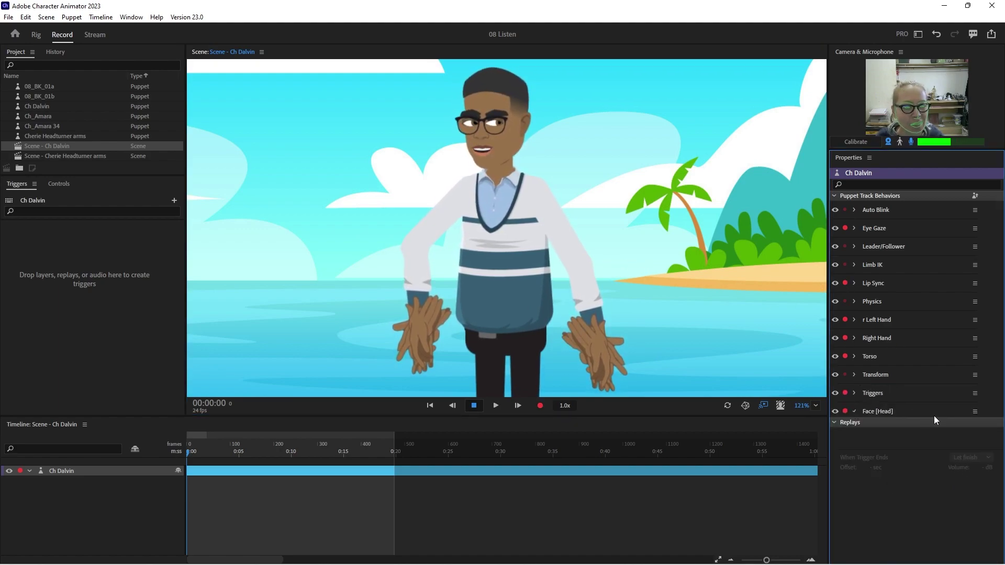
{"action": "scroll", "coordinate": [942, 433], "scroll_direction": "down", "scroll_amount": 3}
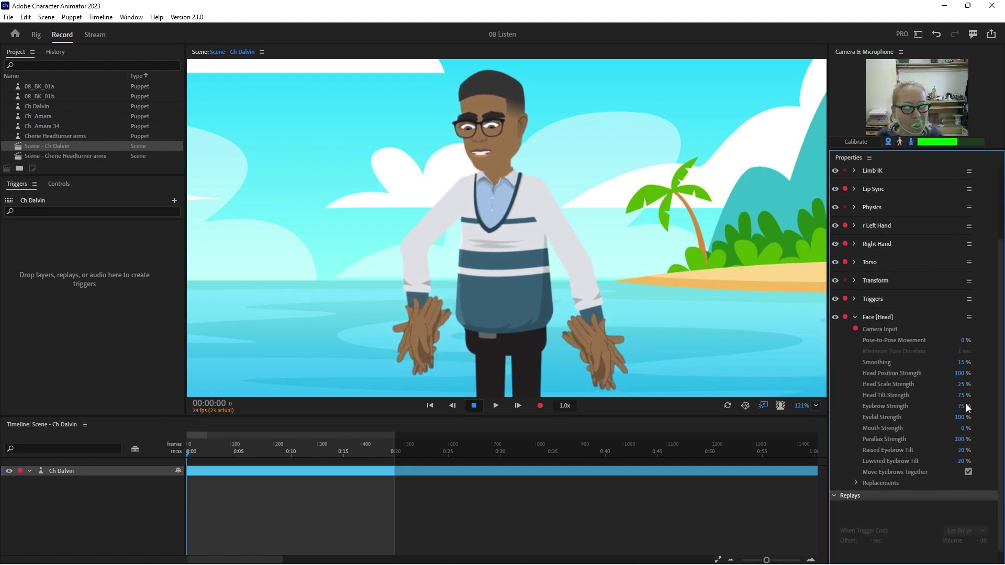
{"action": "left_click", "coordinate": [957, 373]}
{"action": "type", "text": "0"}
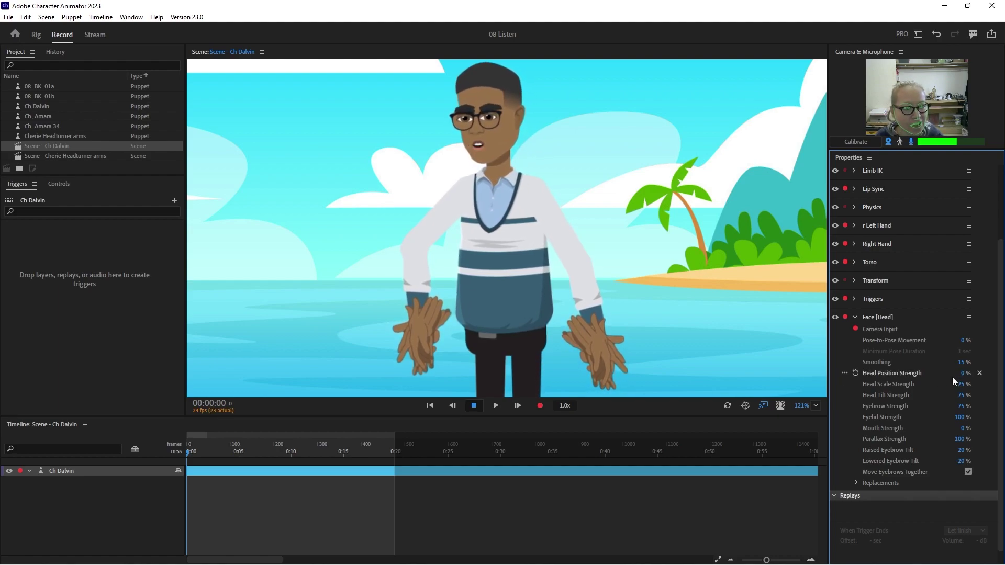
{"action": "key", "text": "Tab"}
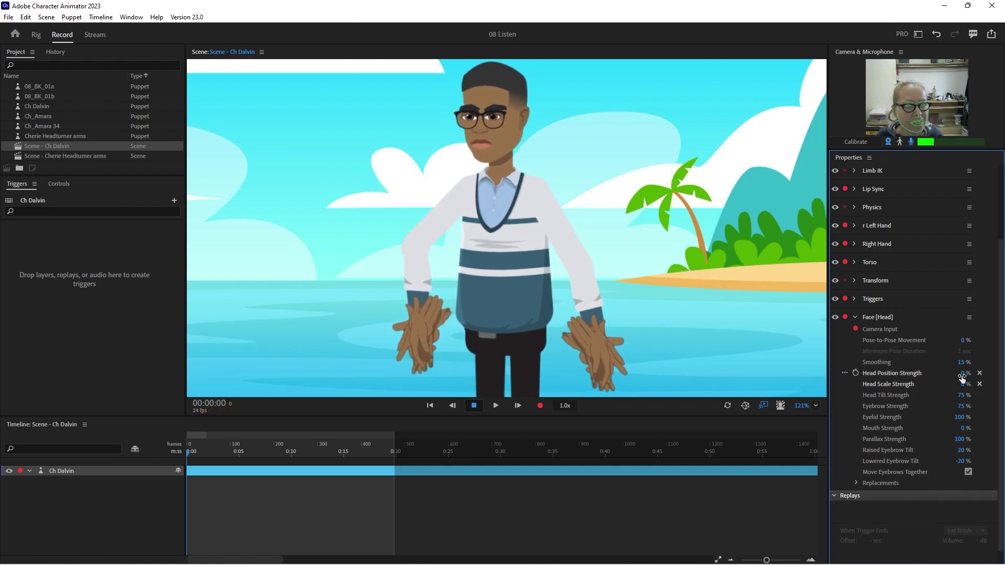
{"action": "type", "text": "0"}
{"action": "key", "text": "Return"}
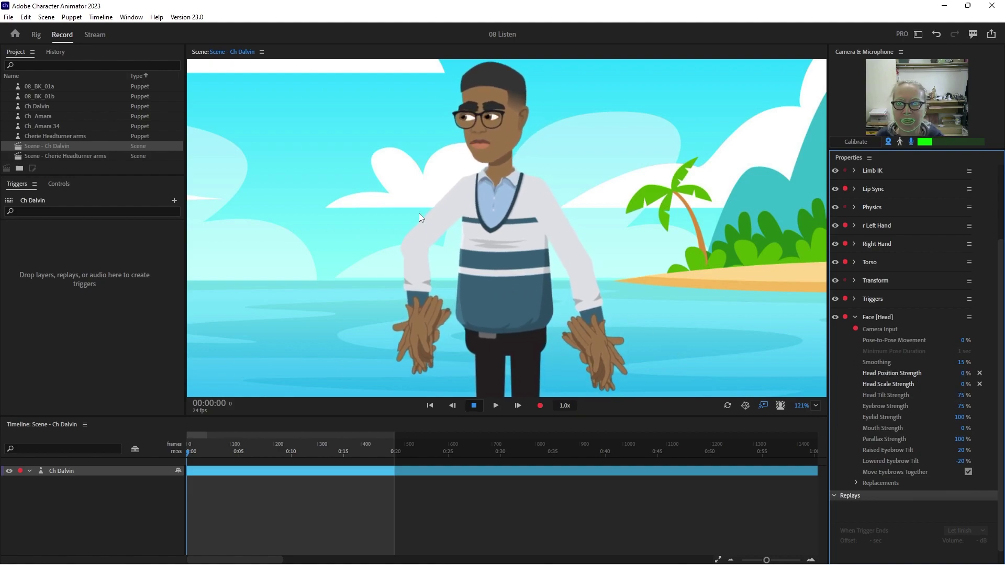
In Rig mode, turn the Head's right eyebrow layers into a swap set in Triggers.
{"action": "left_click", "coordinate": [37, 35]}
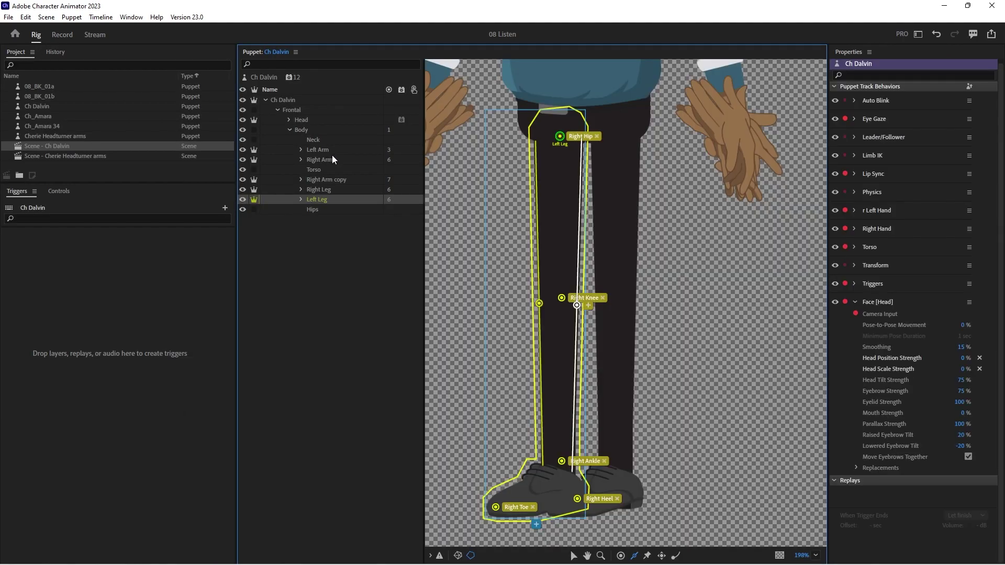
{"action": "scroll", "coordinate": [492, 126], "scroll_direction": "up", "scroll_amount": 10}
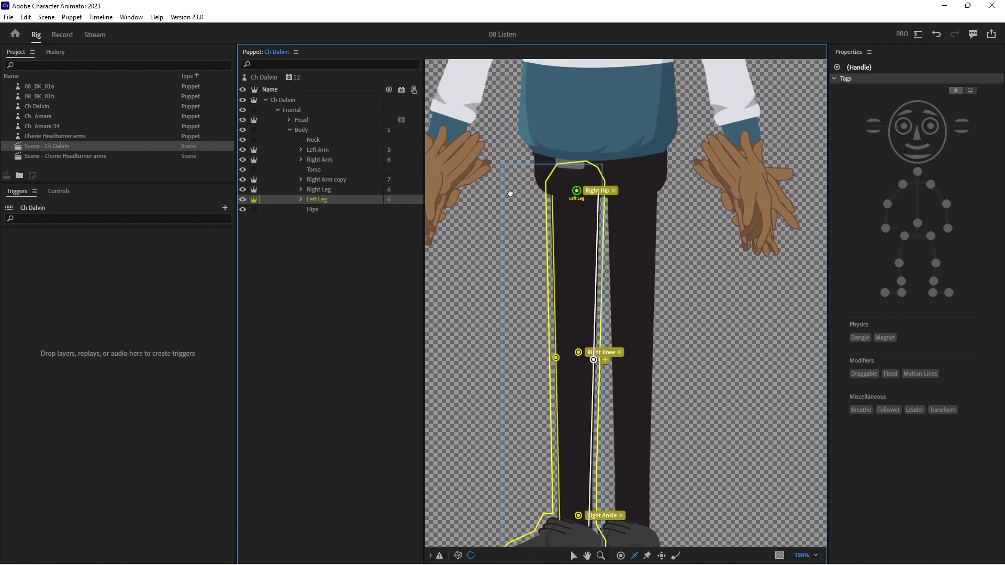
{"action": "left_click", "coordinate": [289, 130]}
{"action": "left_click", "coordinate": [290, 119]}
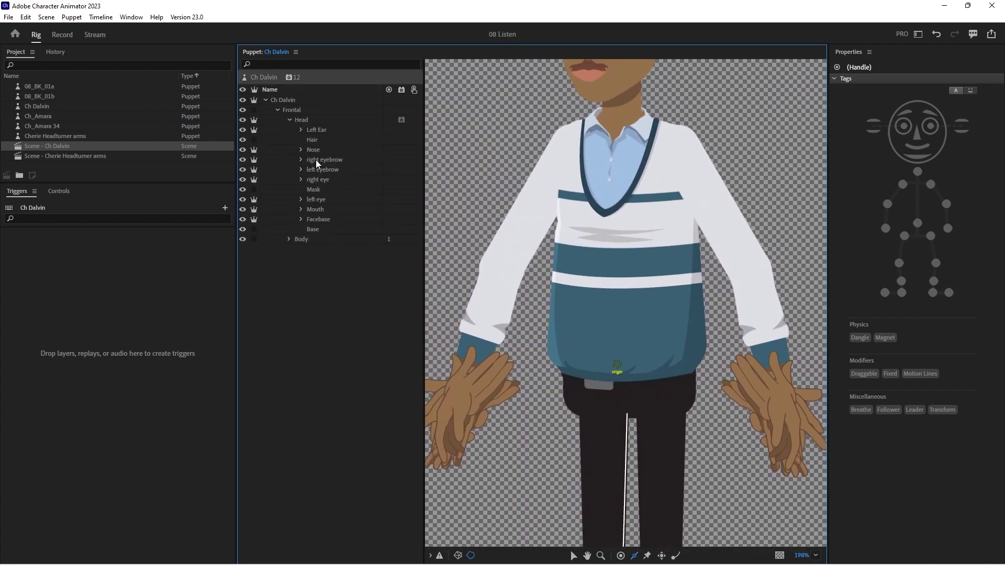
{"action": "left_click_drag", "start_coordinate": [316, 161], "coordinate": [208, 546]}
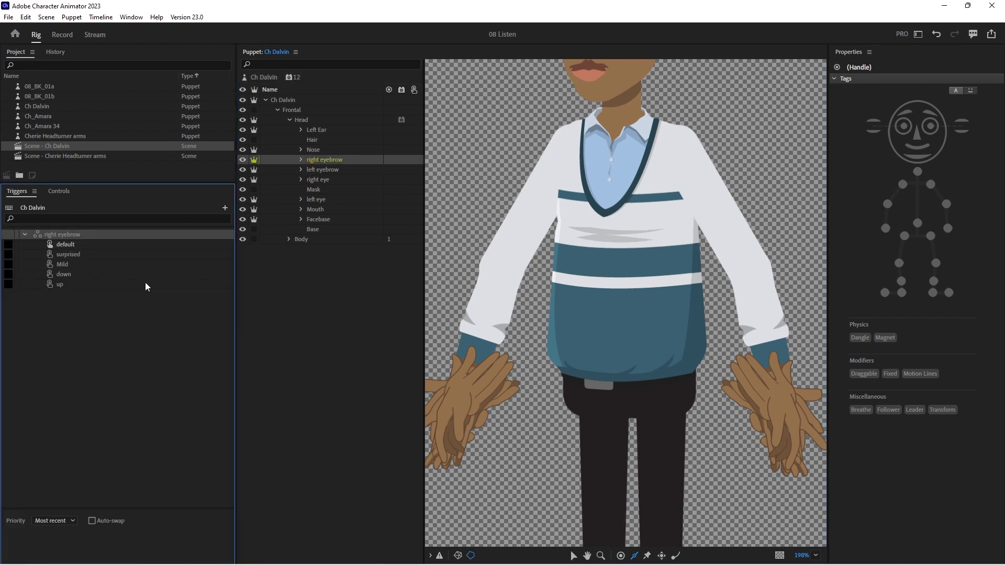
Add the left eyebrow default, surprised and down copies to their matching triggers.
{"action": "left_click", "coordinate": [300, 169]}
{"action": "left_click_drag", "start_coordinate": [339, 179], "coordinate": [168, 252]}
{"action": "left_click_drag", "start_coordinate": [332, 190], "coordinate": [186, 264]}
{"action": "left_click_drag", "start_coordinate": [325, 210], "coordinate": [224, 286]}
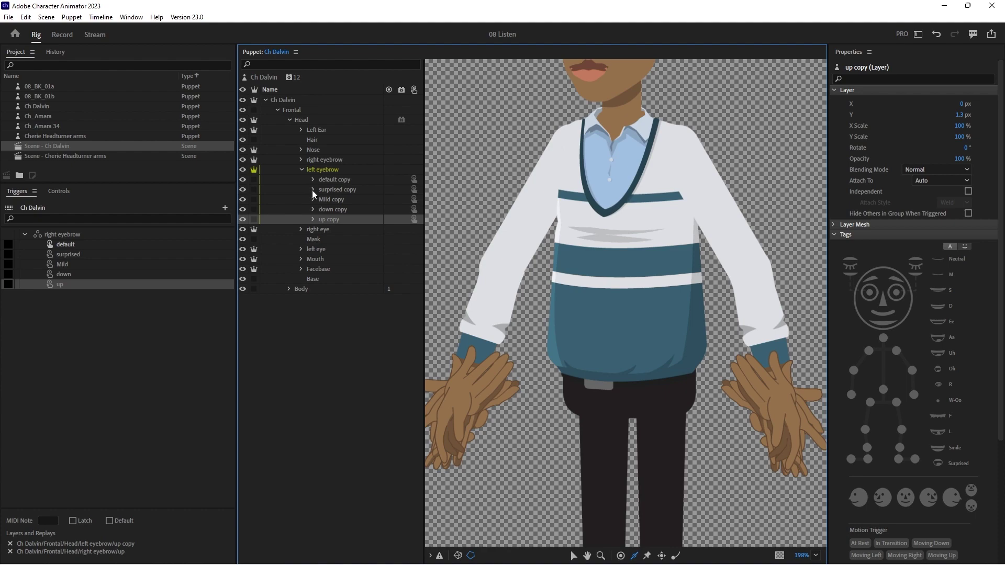
Select the surprised Right Eyebrow and Left Eyebrow copy layers and add Cycle Layers.
{"action": "left_click", "coordinate": [312, 189]}
{"action": "left_click", "coordinate": [302, 160]}
{"action": "left_click", "coordinate": [313, 180]}
{"action": "left_click", "coordinate": [347, 189]}
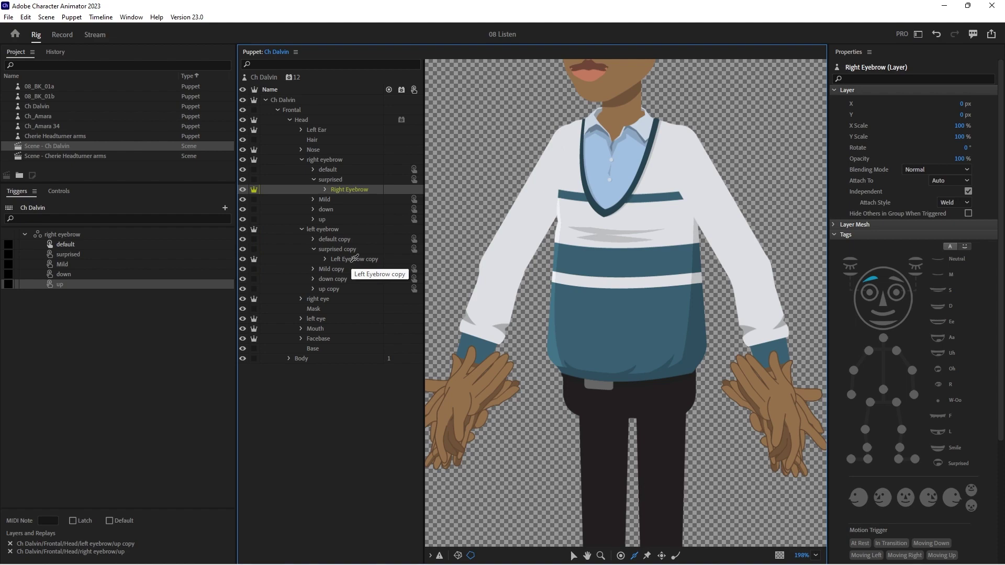
{"action": "left_click", "coordinate": [373, 259], "text": "ctrl"}
{"action": "left_click", "coordinate": [401, 191]}
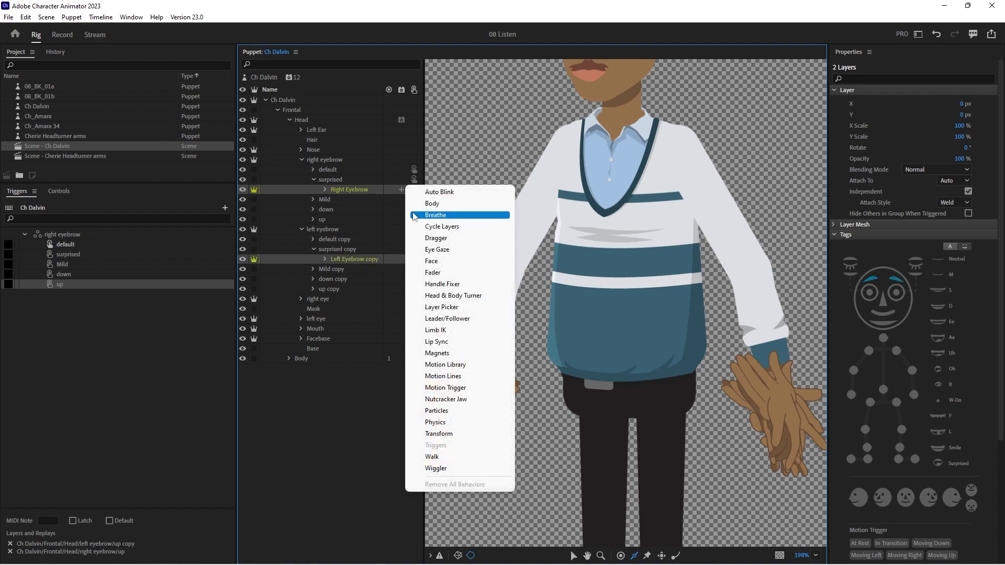
{"action": "left_click", "coordinate": [445, 228]}
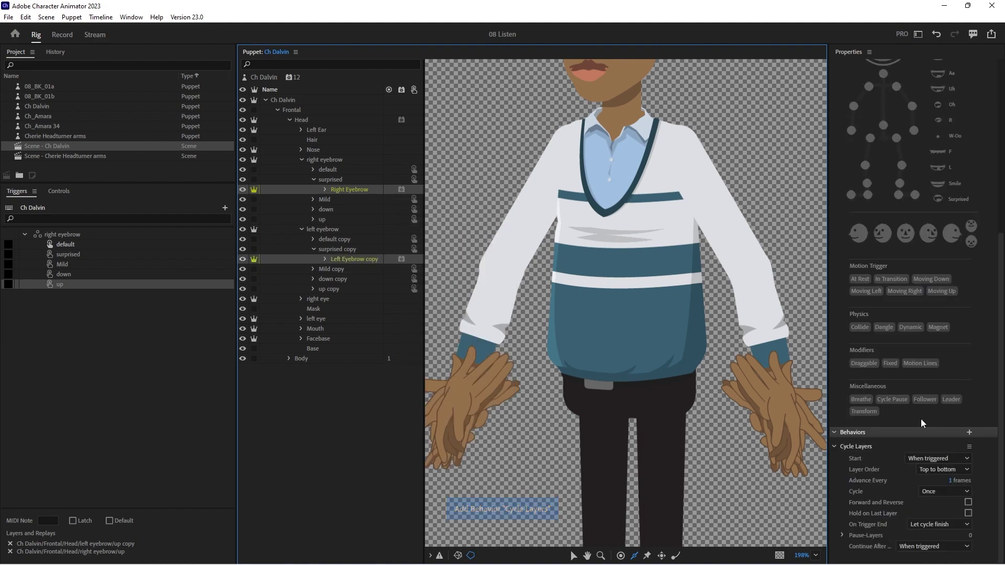
Set Cycle Layers to advance every 2 frames, with Forward and Reverse and Hold on Last Layer.
{"action": "left_click", "coordinate": [950, 480]}
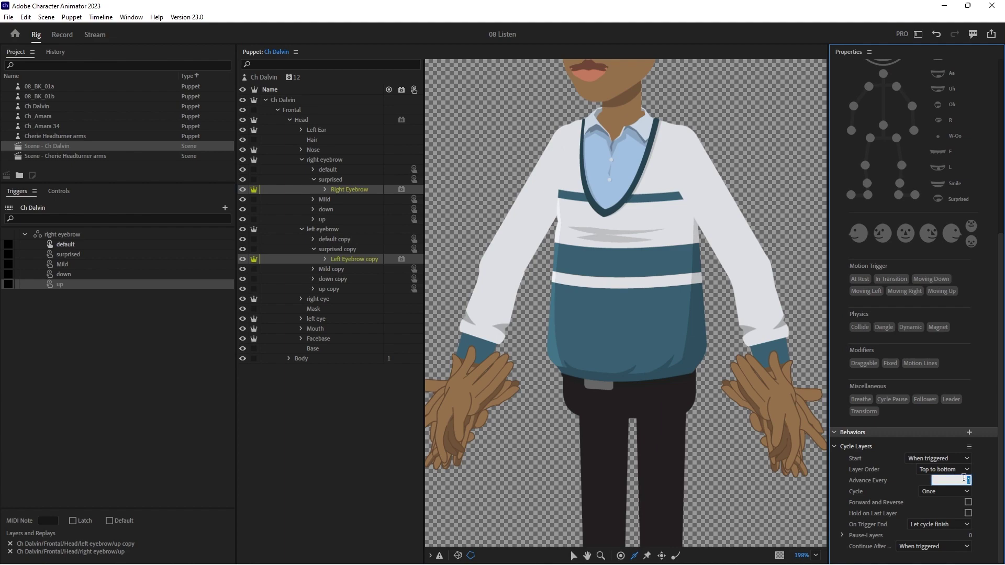
{"action": "type", "text": "2"}
{"action": "key", "text": "Return"}
{"action": "left_click", "coordinate": [968, 502]}
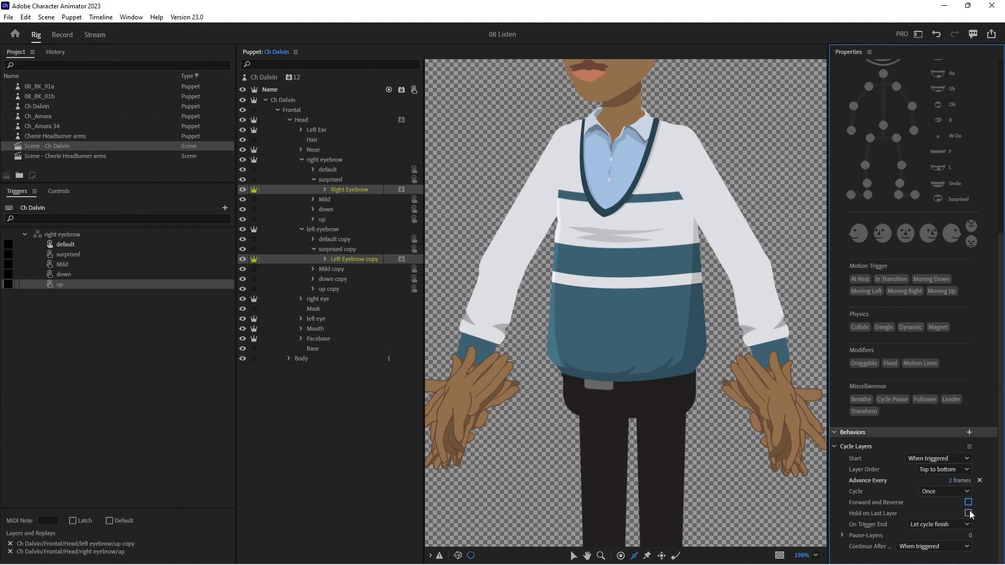
{"action": "left_click", "coordinate": [968, 513]}
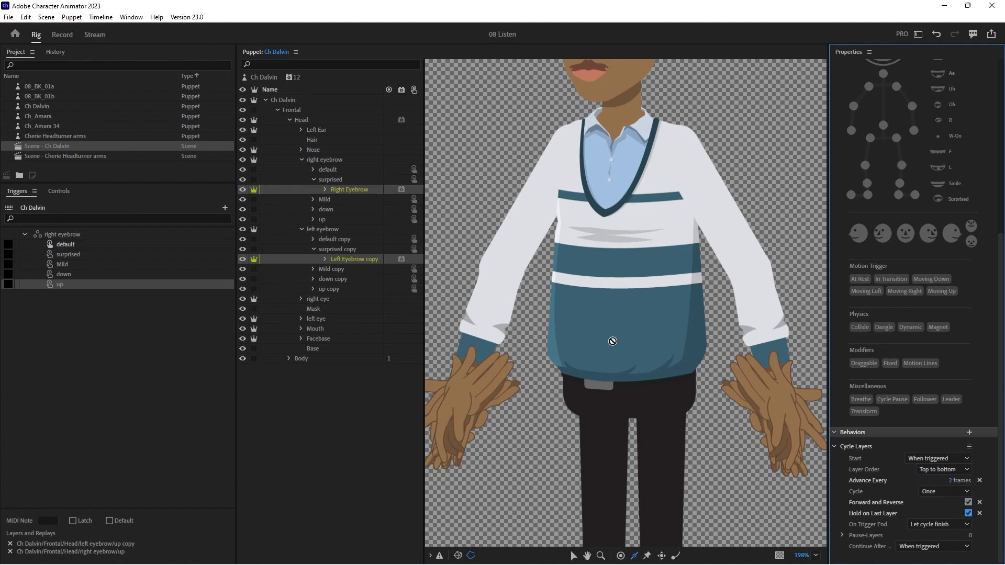
{"action": "left_click", "coordinate": [300, 160]}
Clip the right eye layer with the Mask layer via Create Clipping Mask.
{"action": "left_click", "coordinate": [300, 169]}
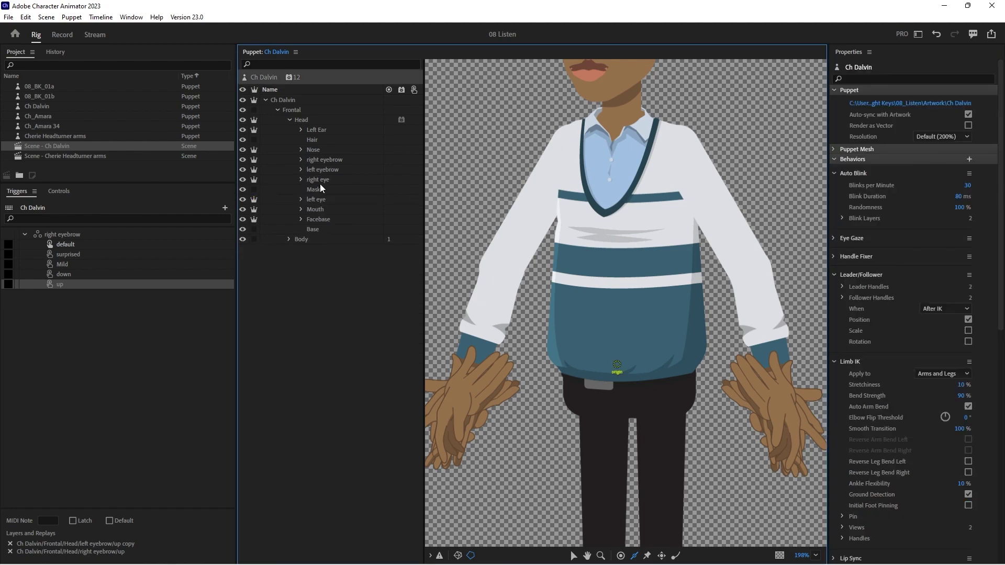
{"action": "left_click", "coordinate": [321, 183]}
{"action": "left_click", "coordinate": [72, 16]}
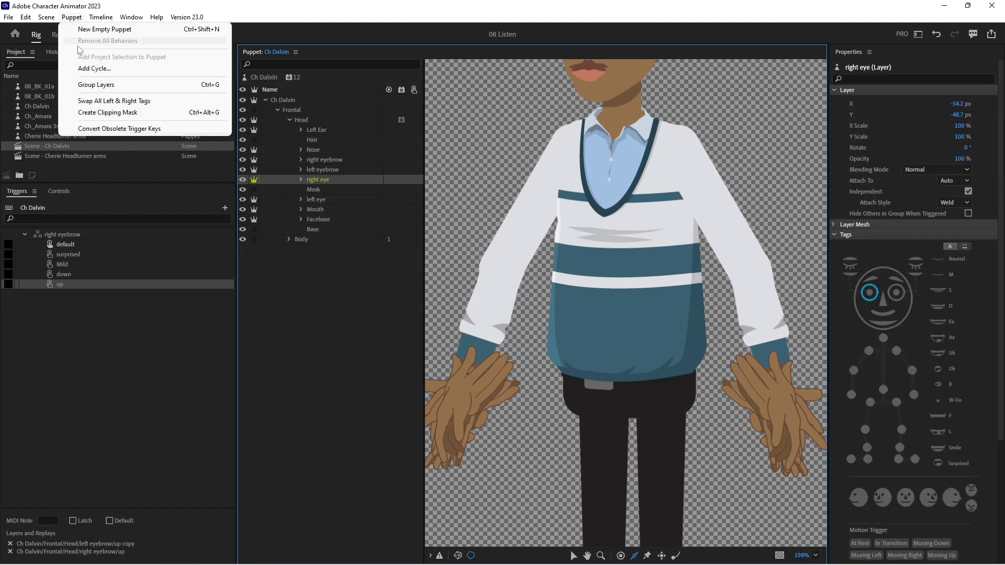
{"action": "left_click", "coordinate": [105, 112]}
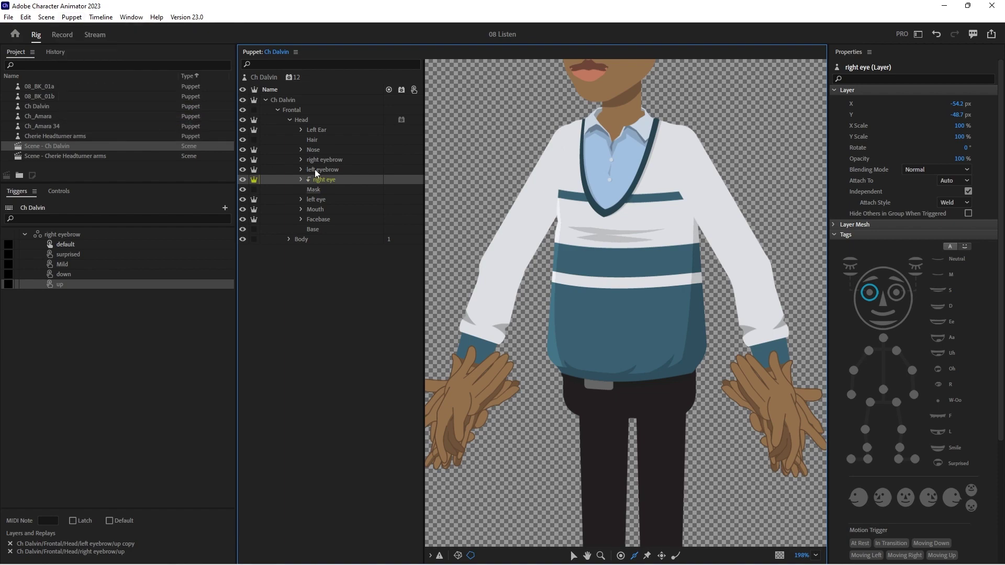
Move the Nose handle slightly lower on the face.
{"action": "left_click_drag", "start_coordinate": [509, 117], "coordinate": [533, 281]}
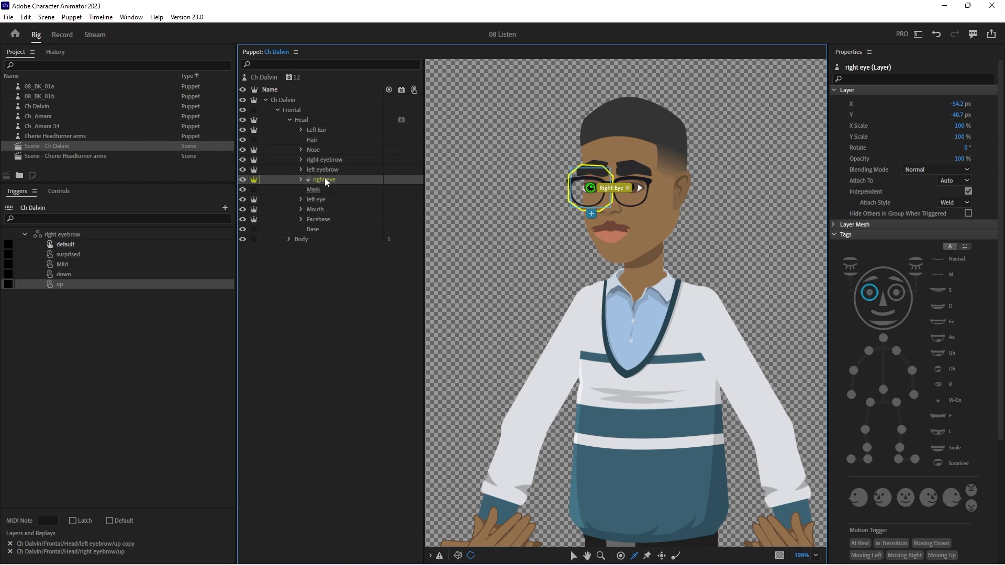
{"action": "left_click", "coordinate": [314, 150]}
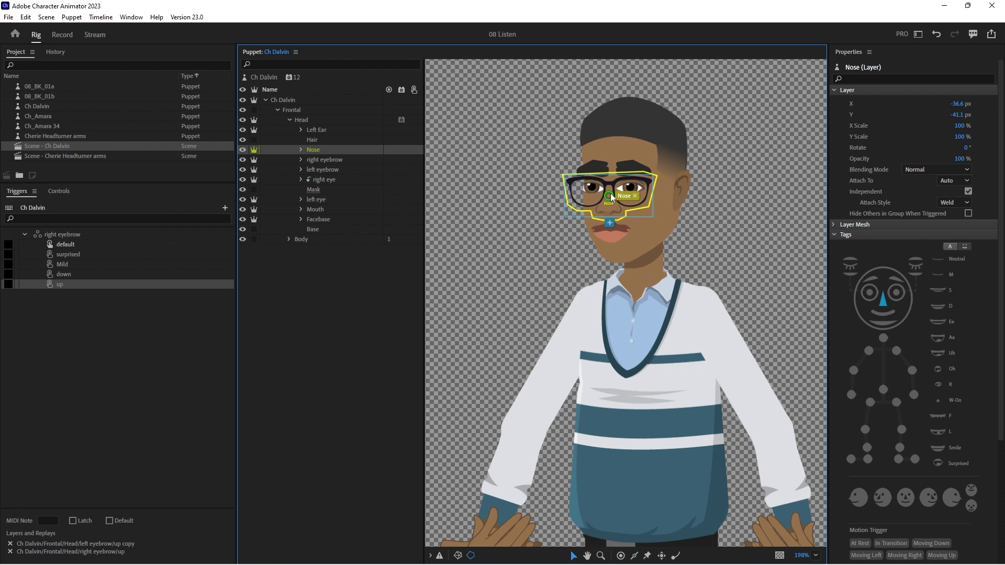
{"action": "left_click_drag", "start_coordinate": [610, 197], "coordinate": [607, 203]}
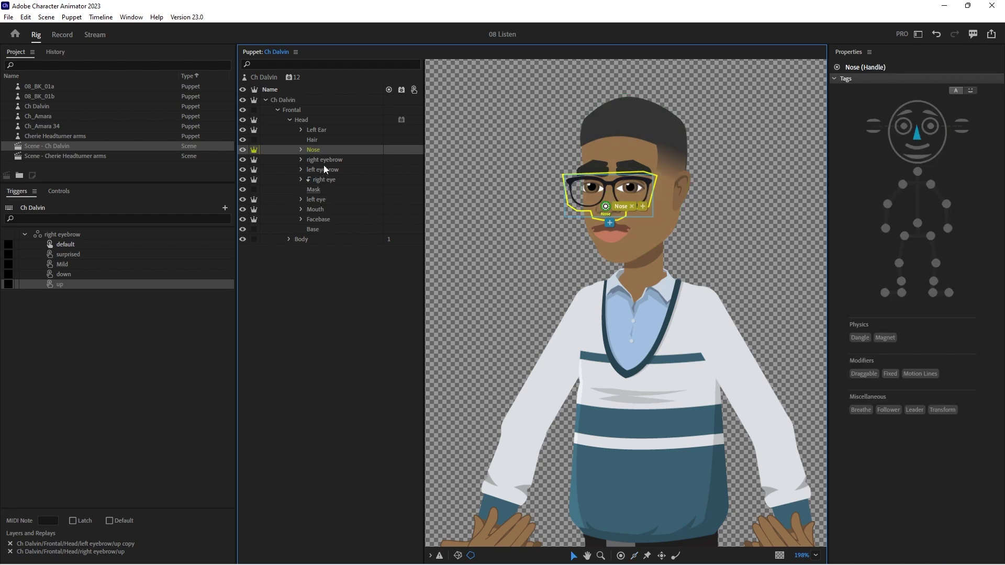
Add the Face behaviour to the Left Ear layer and tag its handle as Head.
{"action": "left_click", "coordinate": [317, 129]}
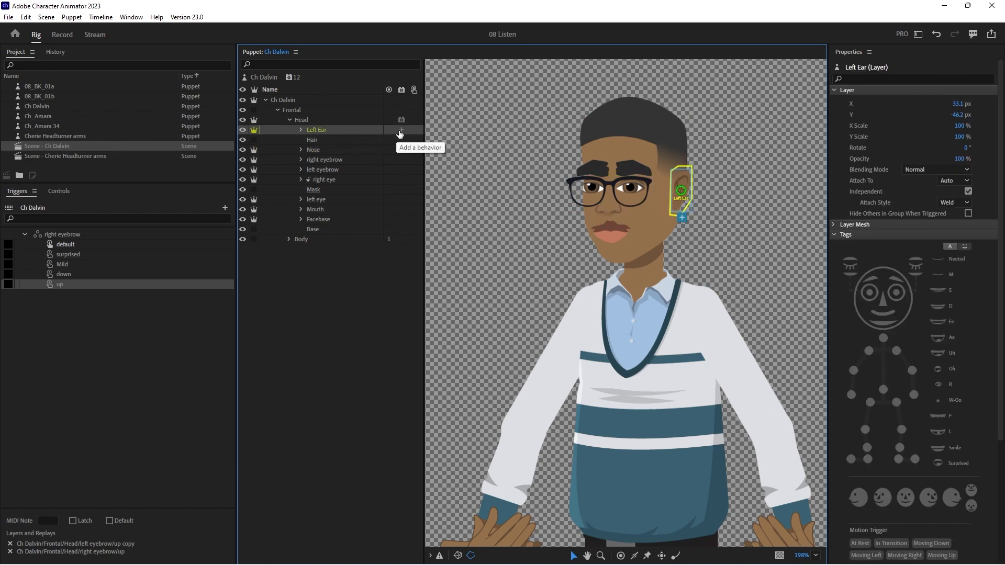
{"action": "left_click", "coordinate": [402, 131]}
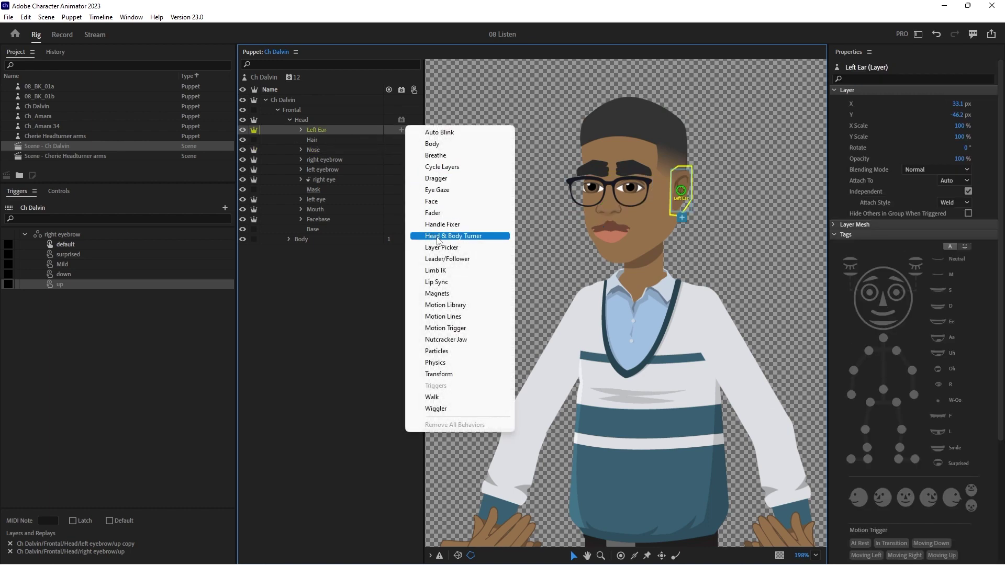
{"action": "left_click", "coordinate": [433, 201]}
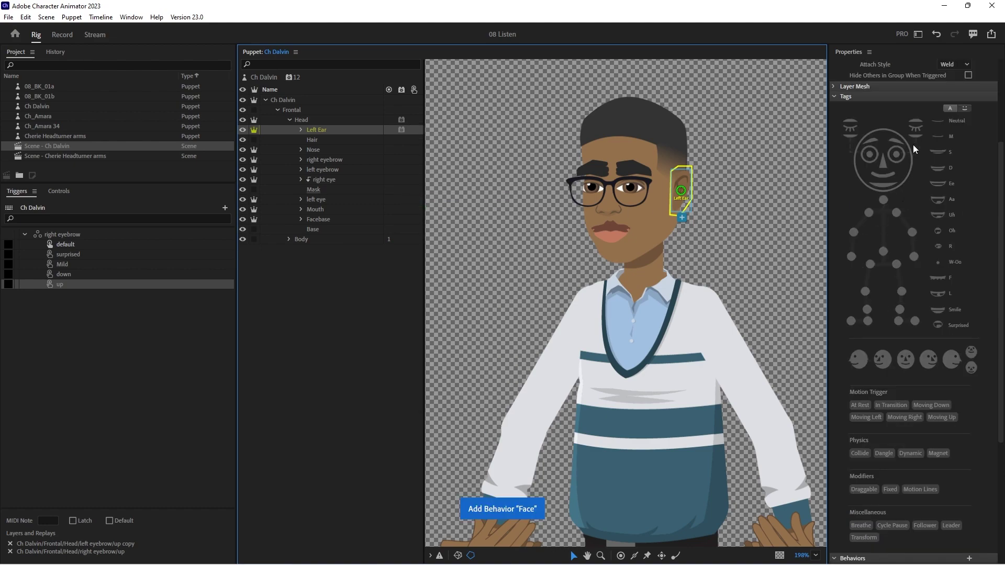
{"action": "left_click", "coordinate": [896, 135]}
{"action": "scroll", "coordinate": [973, 345], "scroll_direction": "down", "scroll_amount": 4}
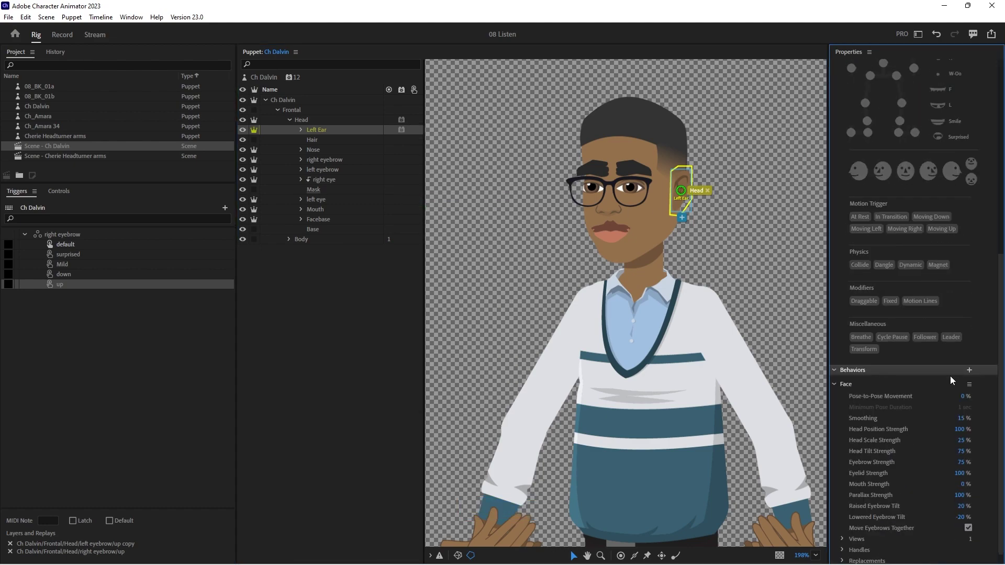
On Left Ear's Face behaviour, set Head Position Strength 150%, Head Scale and Head Tilt 0%.
{"action": "left_click", "coordinate": [959, 429]}
{"action": "type", "text": "150"}
{"action": "left_click", "coordinate": [958, 442]}
{"action": "type", "text": "0"}
{"action": "key", "text": "Return"}
{"action": "left_click", "coordinate": [958, 451]}
{"action": "type", "text": "0"}
{"action": "key", "text": "Return"}
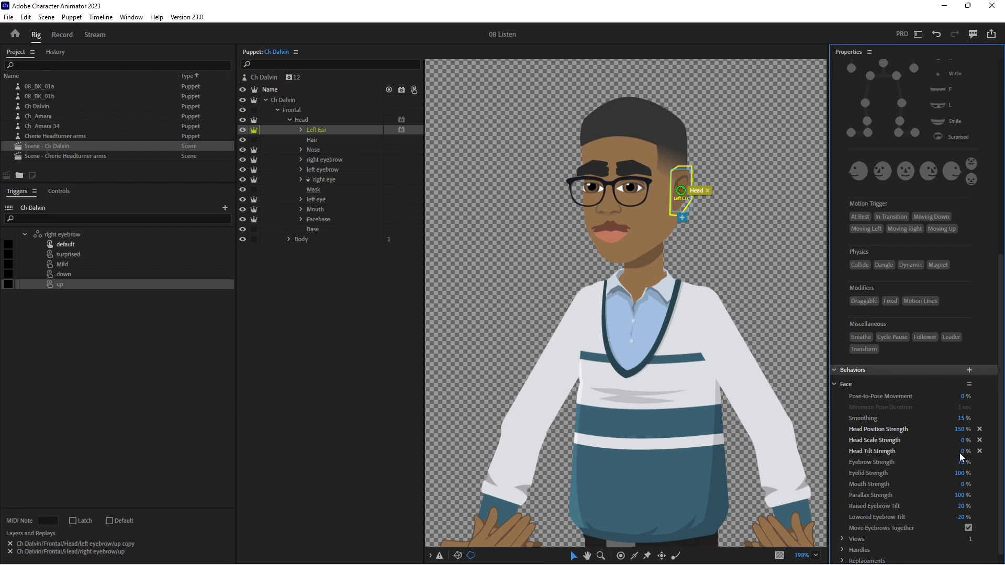
Select the Head group and set its Face Eyelid Strength to 200%.
{"action": "left_click", "coordinate": [314, 118]}
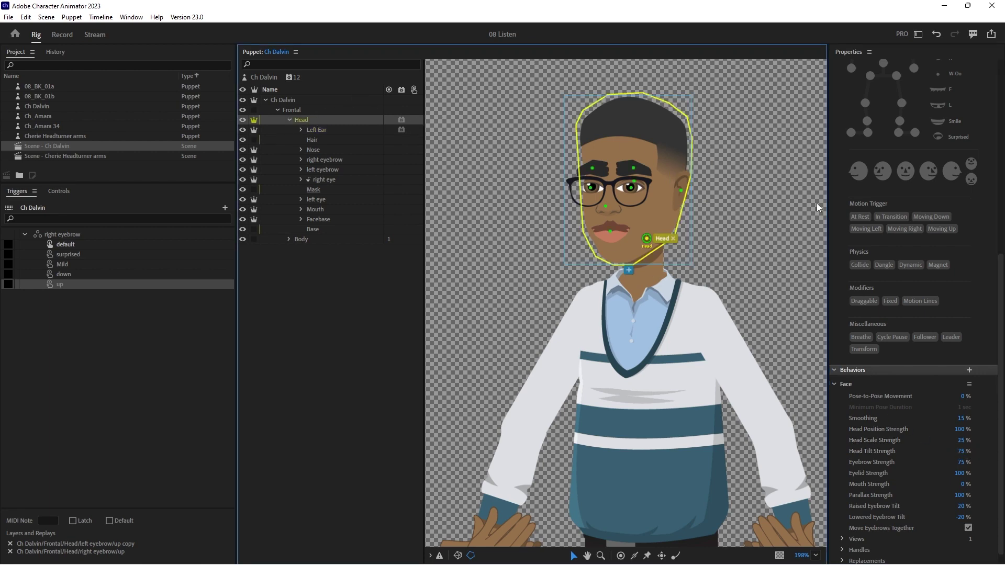
{"action": "scroll", "coordinate": [900, 346], "scroll_direction": "down", "scroll_amount": 1}
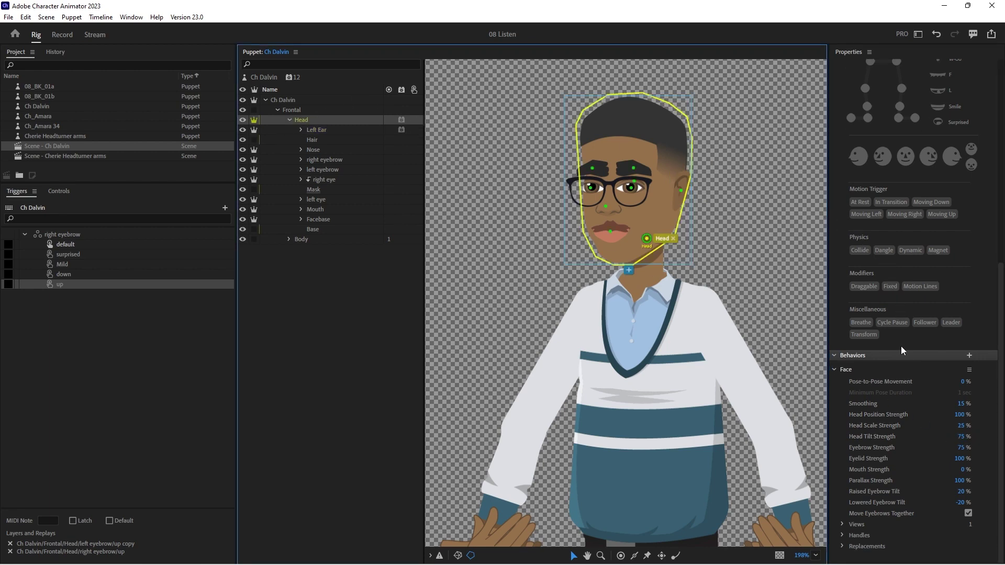
{"action": "left_click", "coordinate": [960, 459]}
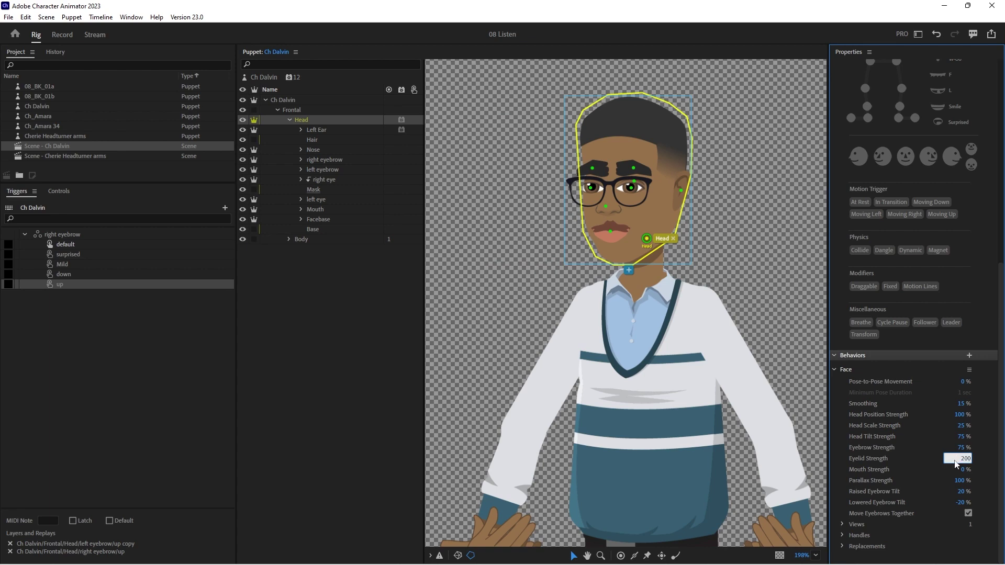
{"action": "key", "text": "Return"}
Set the Head's Head Position Strength and Head Scale Strength to 0%, then select Ch Dalvin.
{"action": "left_click", "coordinate": [960, 415]}
{"action": "type", "text": "0"}
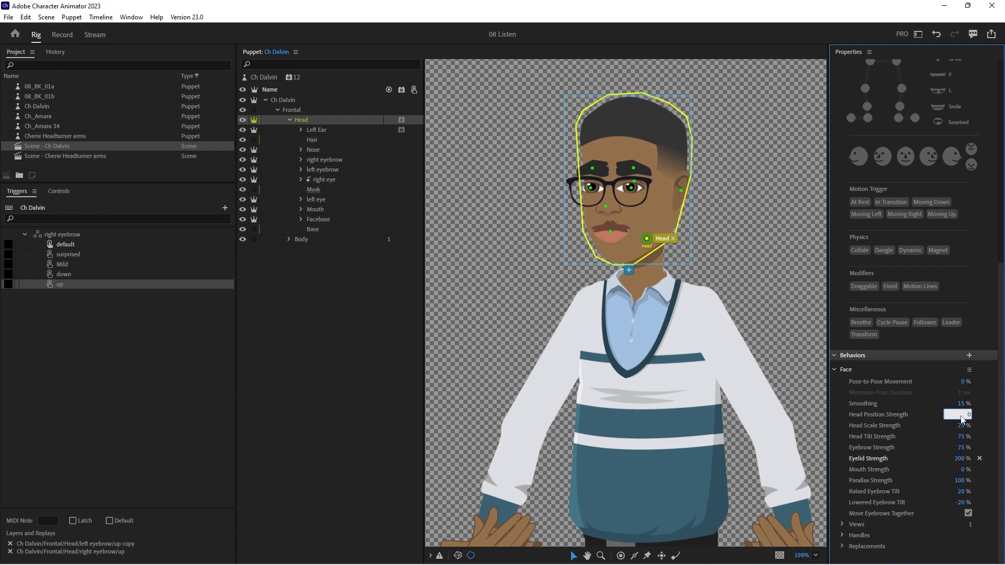
{"action": "key", "text": "Return"}
{"action": "left_click", "coordinate": [959, 426]}
{"action": "type", "text": "0"}
{"action": "key", "text": "Return"}
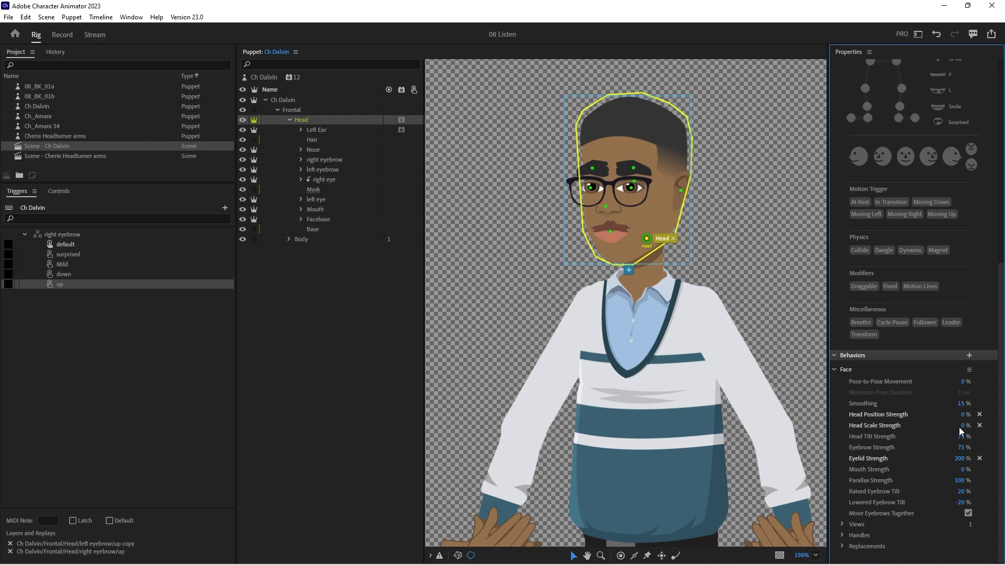
{"action": "left_click", "coordinate": [309, 123]}
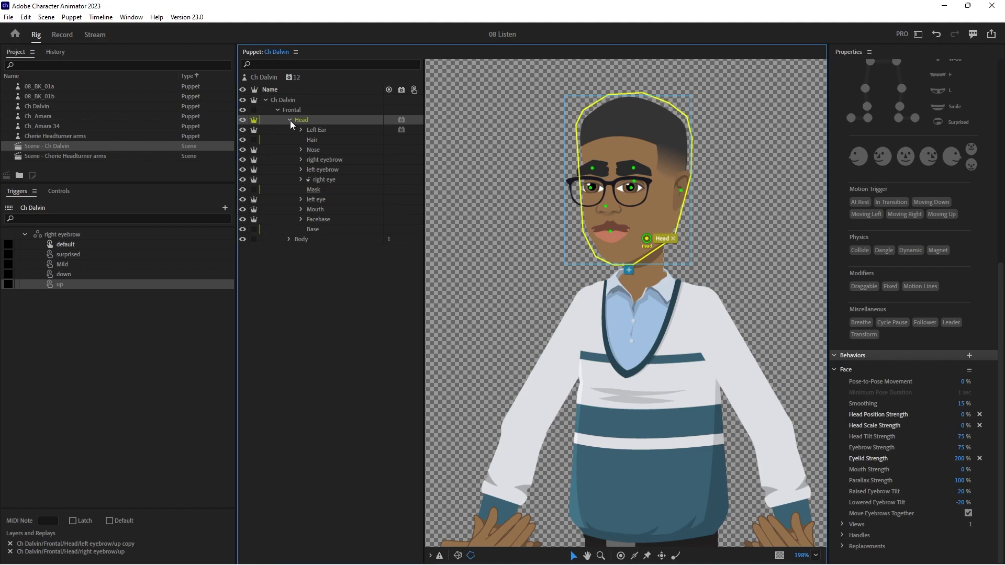
{"action": "left_click", "coordinate": [289, 120]}
Expand Body > Left Arm and turn the left forearms group into a swap set.
{"action": "left_click", "coordinate": [297, 134]}
{"action": "left_click", "coordinate": [289, 130]}
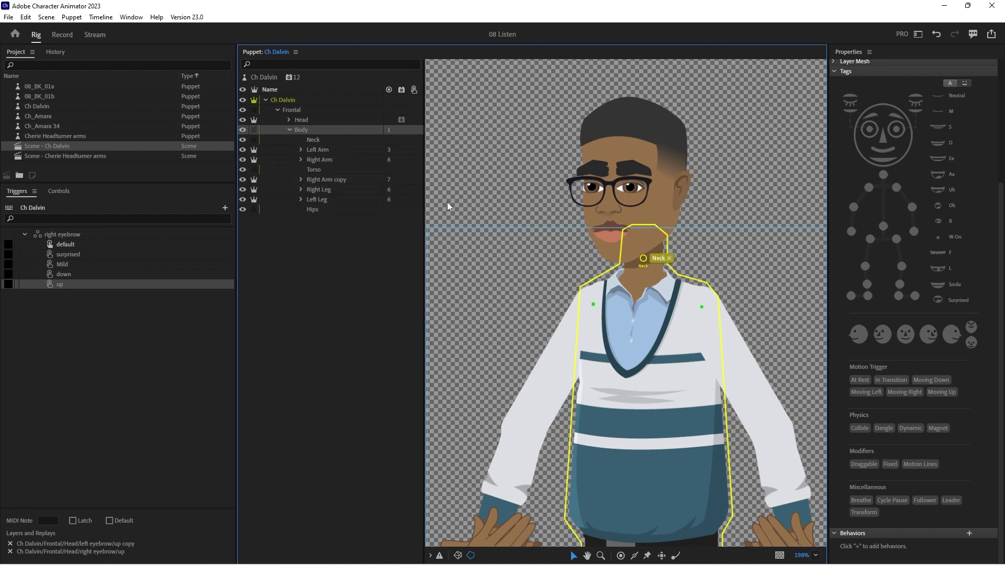
{"action": "left_click", "coordinate": [300, 150]}
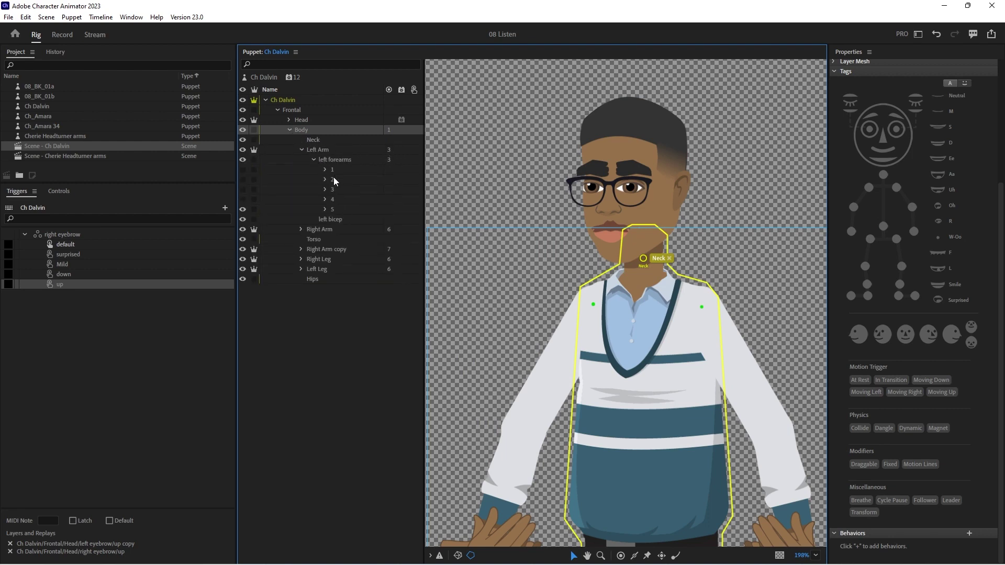
{"action": "left_click", "coordinate": [322, 163]}
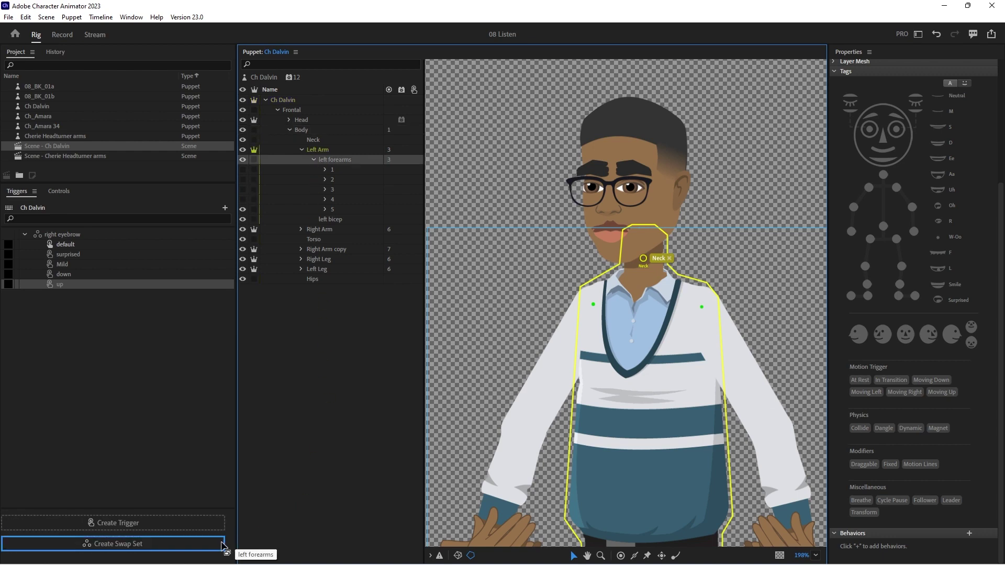
{"action": "left_click_drag", "start_coordinate": [242, 500], "coordinate": [131, 543]}
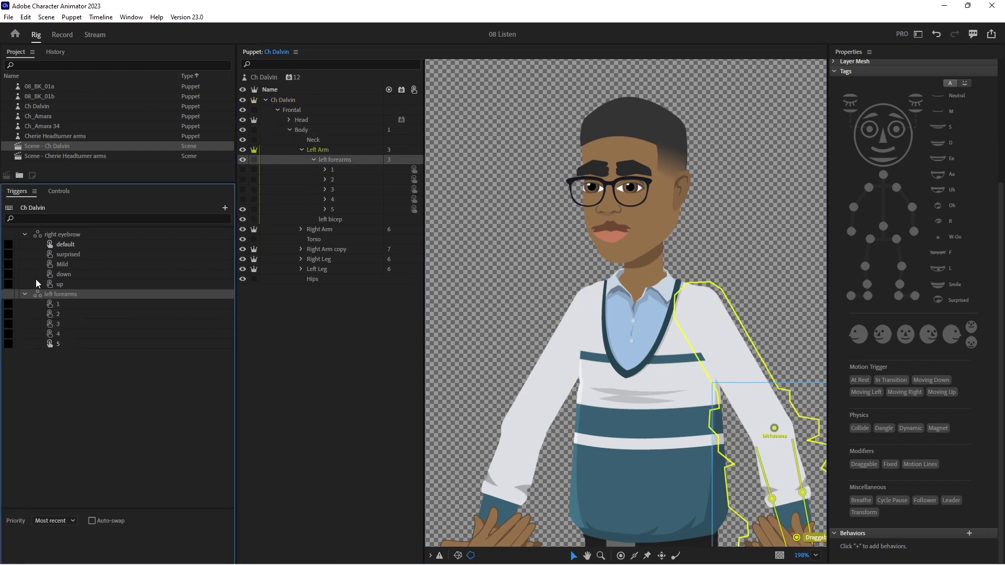
Set the surprised eyebrow trigger and forearm trigger 1 to latch.
{"action": "left_click", "coordinate": [9, 254]}
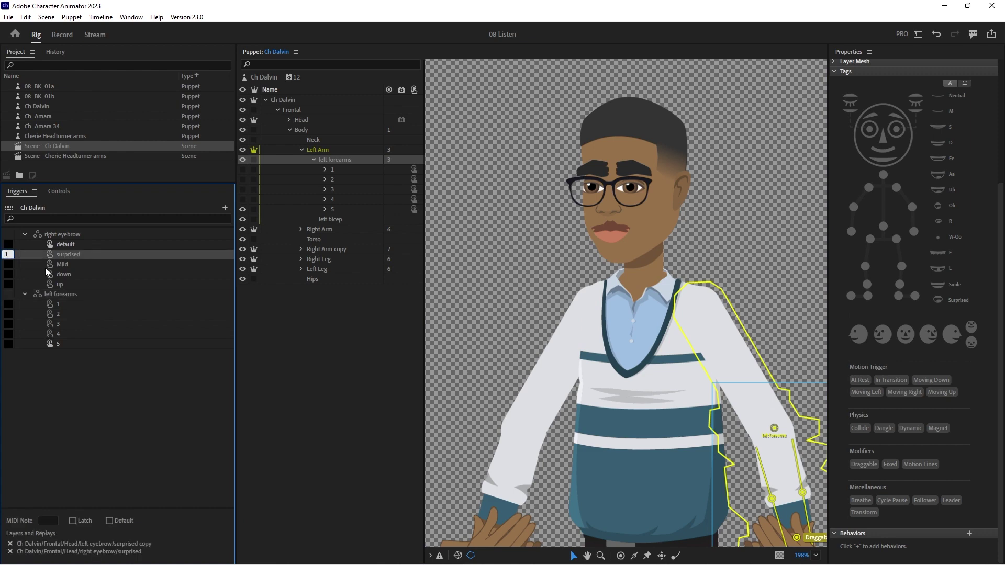
{"action": "left_click", "coordinate": [85, 520]}
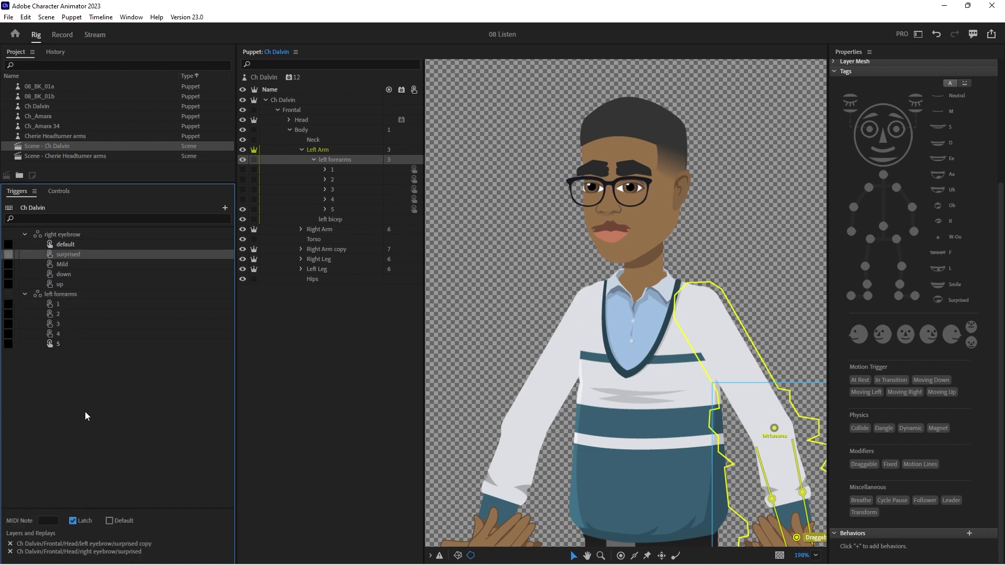
{"action": "left_click", "coordinate": [25, 235]}
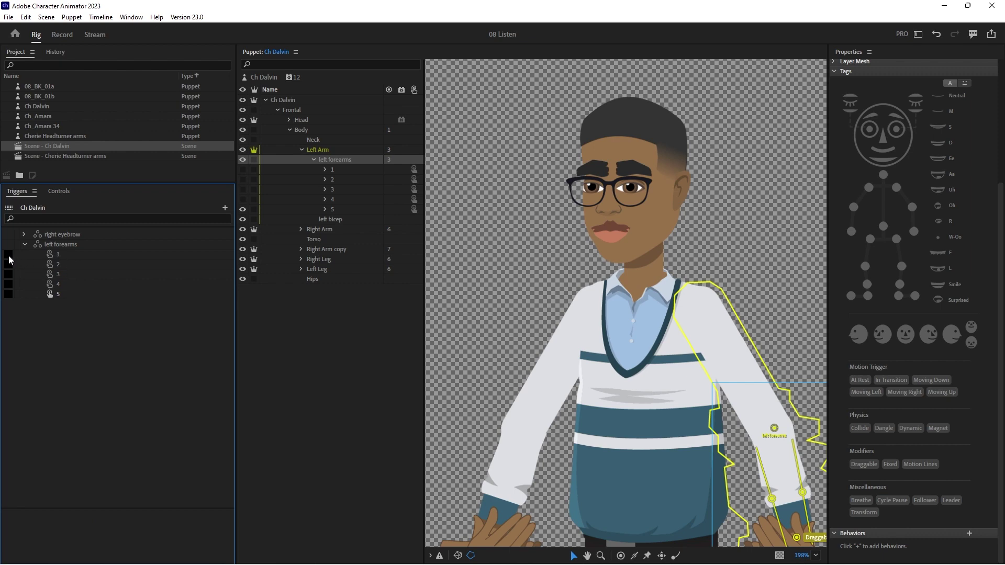
{"action": "left_click", "coordinate": [9, 255]}
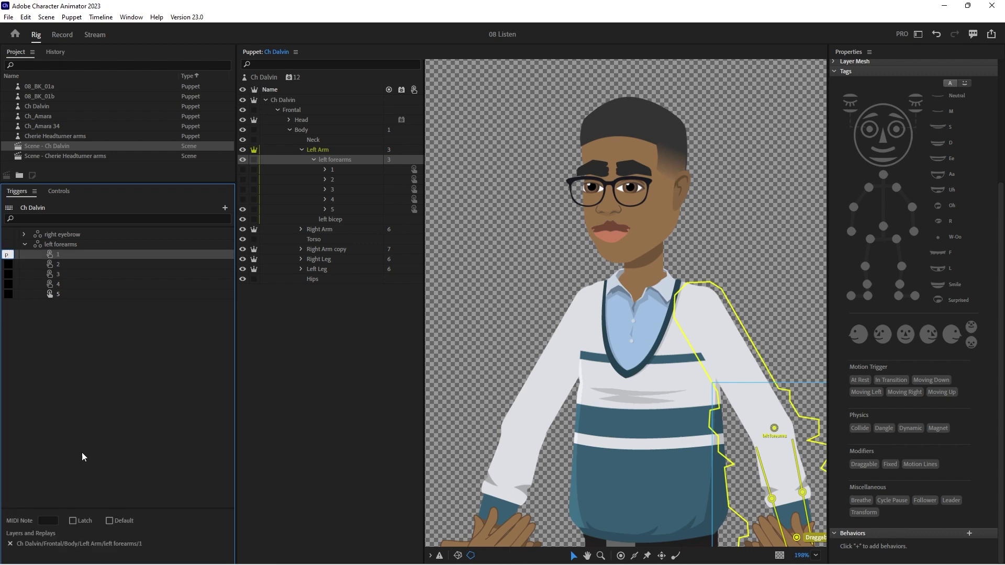
{"action": "left_click", "coordinate": [89, 521]}
{"action": "left_click", "coordinate": [25, 244]}
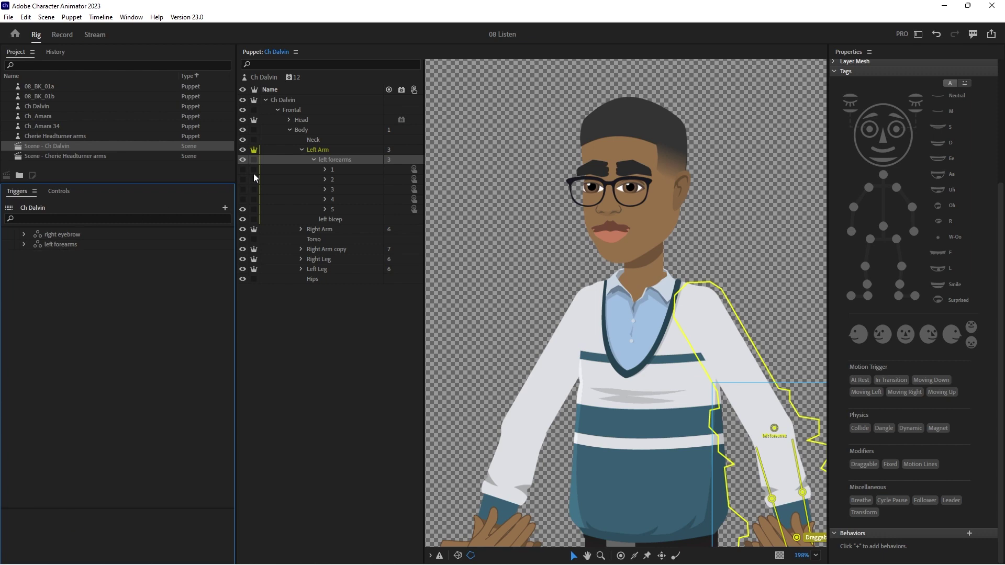
{"action": "left_click", "coordinate": [324, 171]}
Turn forearm group 1's hands into a swap set named Left Hand.
{"action": "left_click_drag", "start_coordinate": [350, 180], "coordinate": [217, 547]}
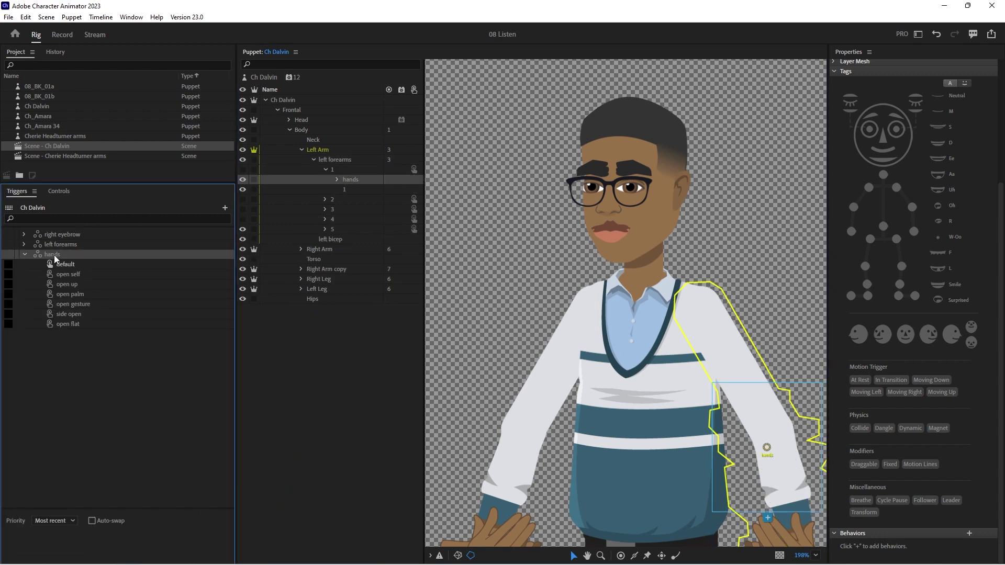
{"action": "right_click", "coordinate": [60, 256]}
{"action": "left_click", "coordinate": [80, 260]}
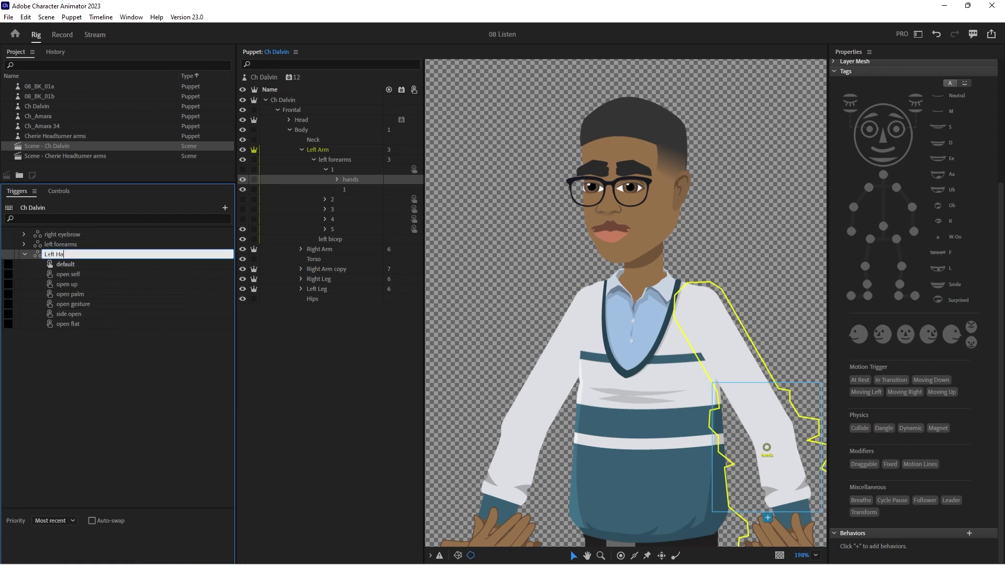
{"action": "type", "text": "nd"}
{"action": "key", "text": "Return"}
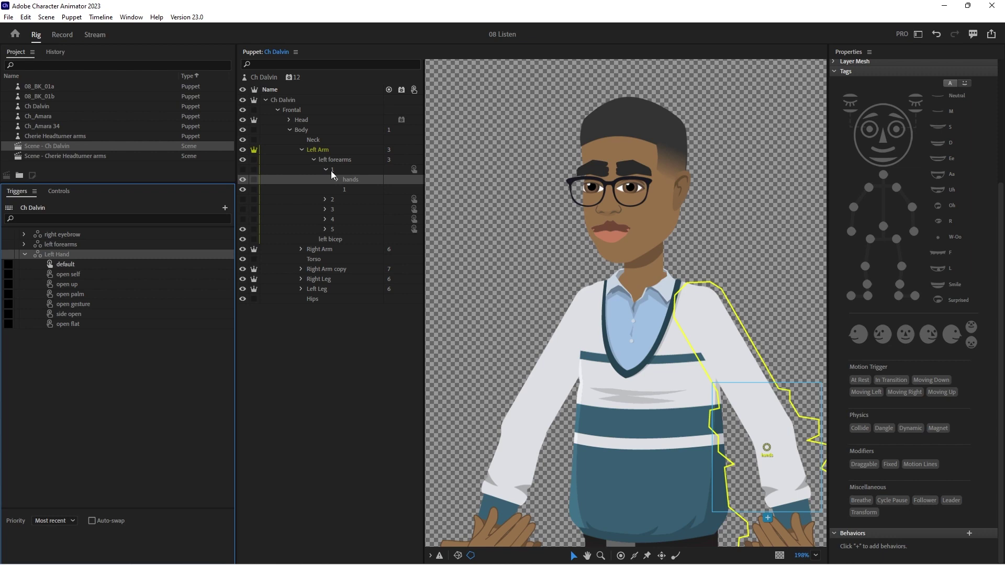
Expand forearm groups 2–5 and each of their hands folders.
{"action": "left_click", "coordinate": [325, 170]}
{"action": "left_click", "coordinate": [325, 179]}
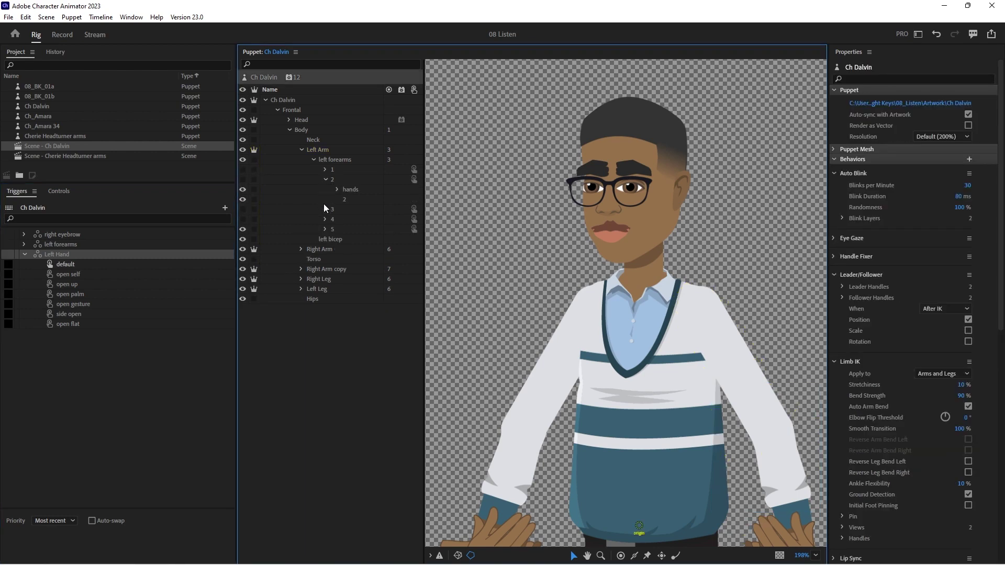
{"action": "left_click", "coordinate": [325, 209]}
{"action": "left_click", "coordinate": [325, 240]}
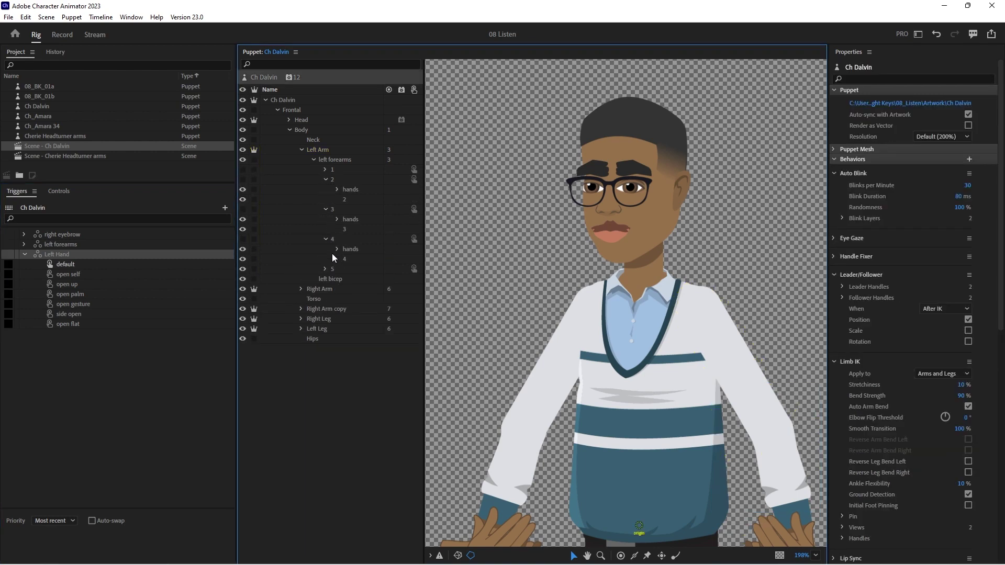
{"action": "left_click", "coordinate": [325, 270]}
{"action": "left_click", "coordinate": [337, 280]}
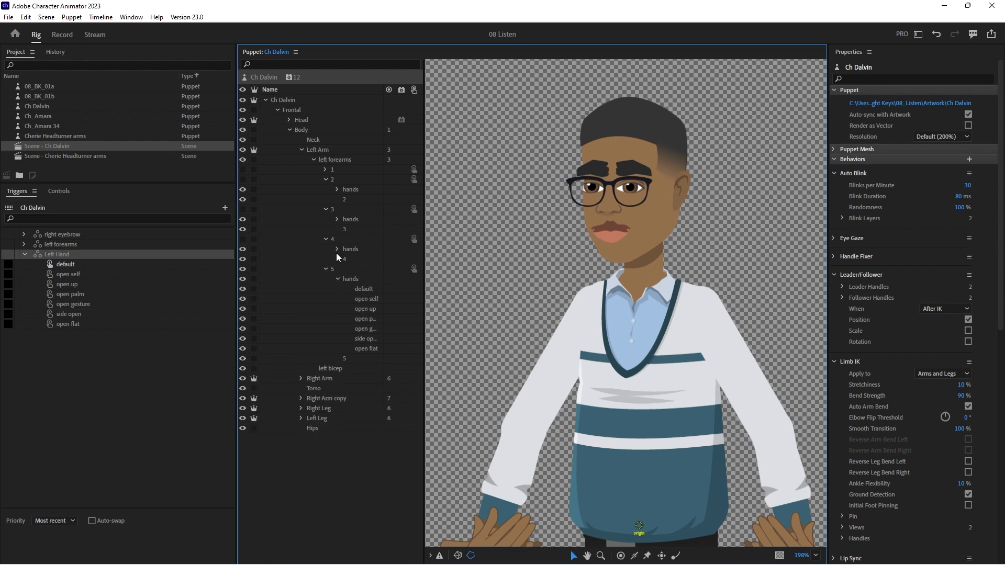
{"action": "left_click", "coordinate": [336, 249]}
{"action": "left_click", "coordinate": [337, 219]}
{"action": "left_click", "coordinate": [337, 190]}
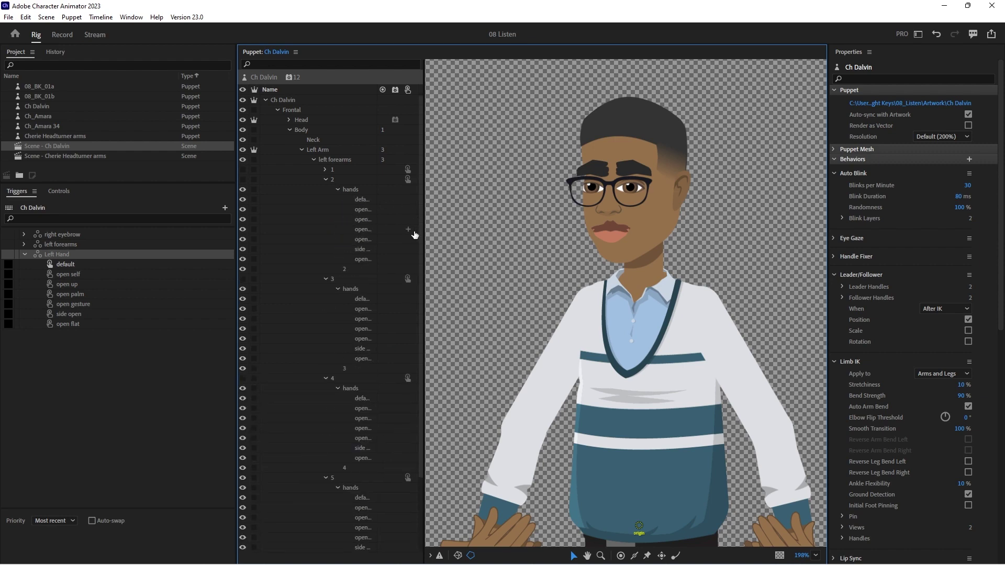
Assign groups 2–5 default and open self hands to the Left Hand default and open self triggers.
{"action": "left_click_drag", "start_coordinate": [423, 237], "coordinate": [486, 236]}
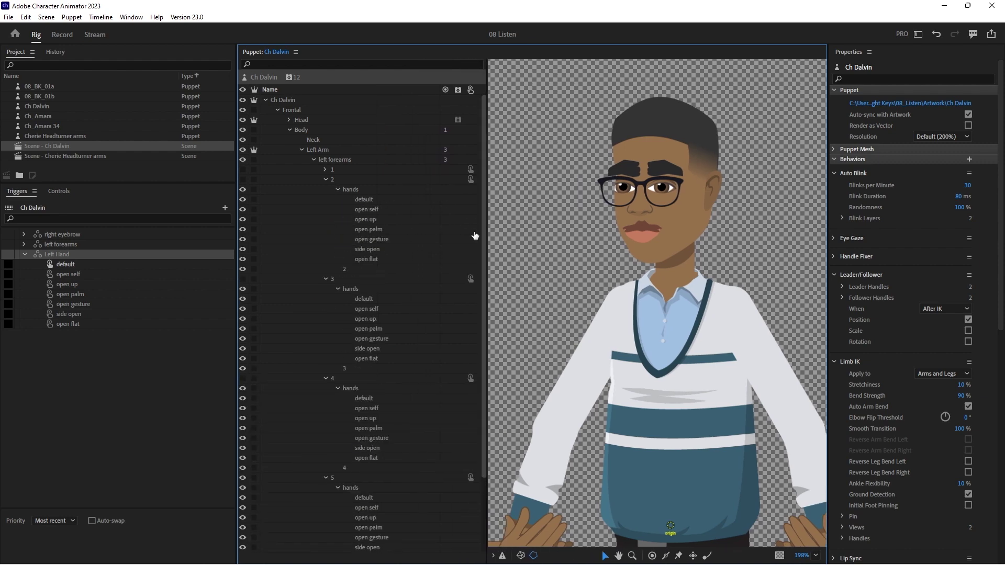
{"action": "scroll", "coordinate": [427, 226], "scroll_direction": "down", "scroll_amount": 2}
{"action": "scroll", "coordinate": [427, 226], "scroll_direction": "down", "scroll_amount": 1}
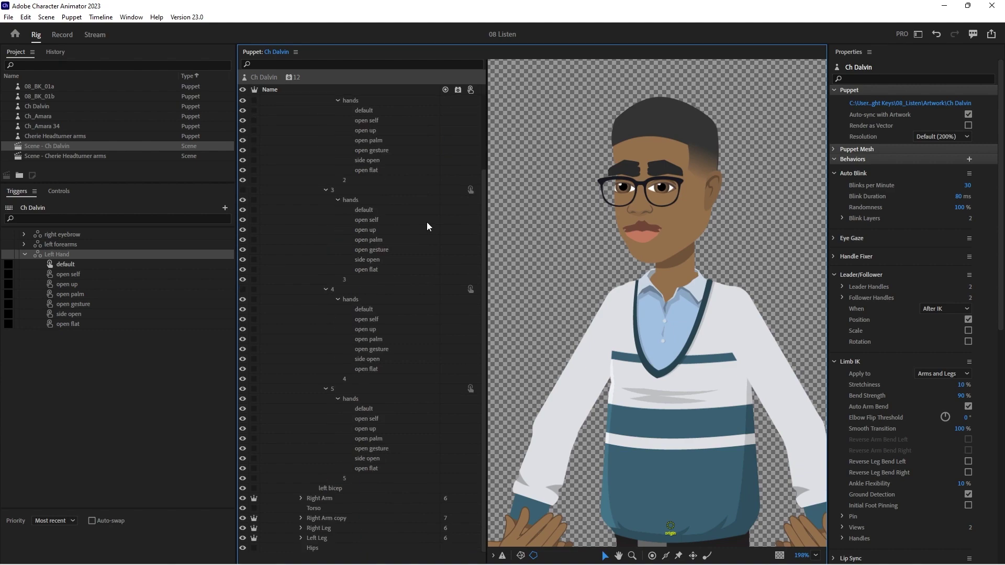
{"action": "left_click", "coordinate": [366, 112]}
{"action": "left_click", "coordinate": [367, 209], "text": "ctrl"}
{"action": "left_click", "coordinate": [359, 309], "text": "ctrl"}
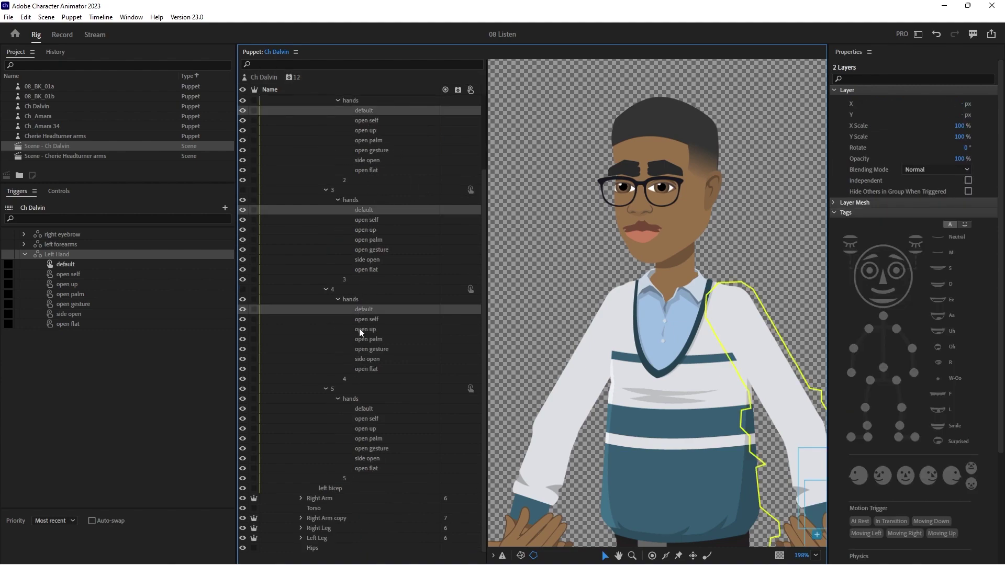
{"action": "left_click", "coordinate": [366, 409], "text": "ctrl"}
{"action": "left_click_drag", "start_coordinate": [366, 308], "coordinate": [171, 262]}
{"action": "left_click", "coordinate": [368, 121]}
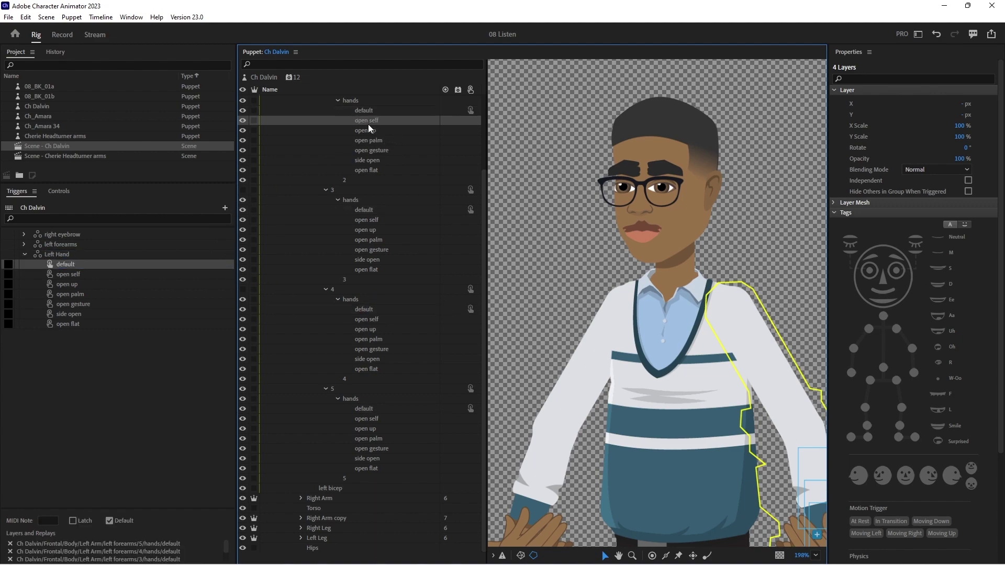
{"action": "left_click", "coordinate": [368, 220], "text": "ctrl"}
{"action": "left_click", "coordinate": [368, 320], "text": "ctrl"}
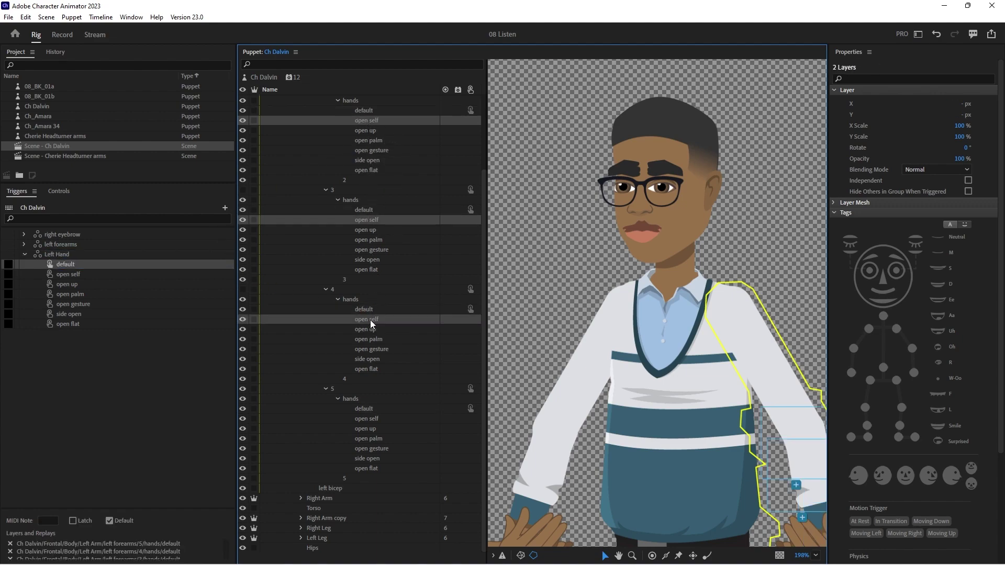
{"action": "left_click", "coordinate": [367, 419], "text": "ctrl"}
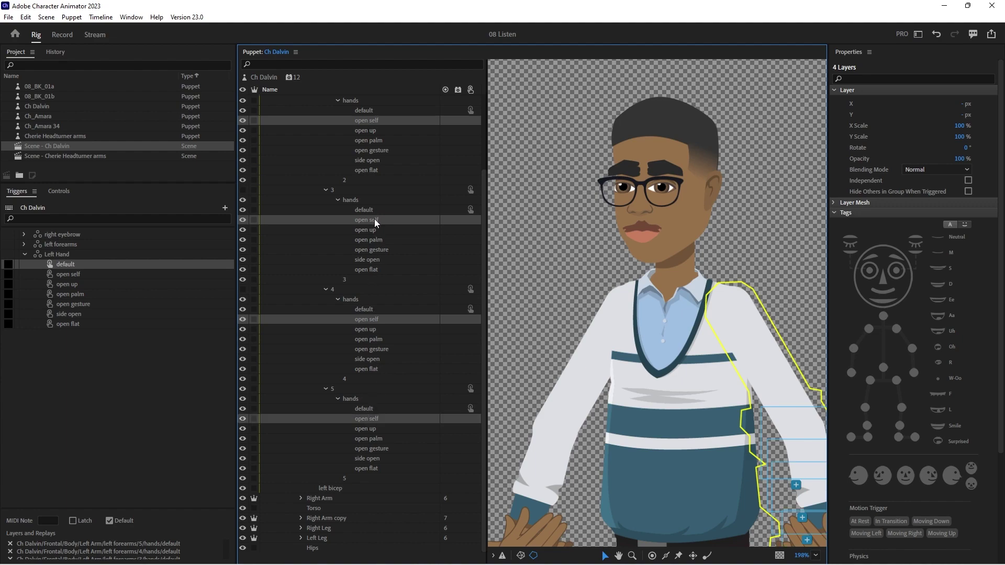
{"action": "left_click_drag", "start_coordinate": [375, 220], "coordinate": [220, 251]}
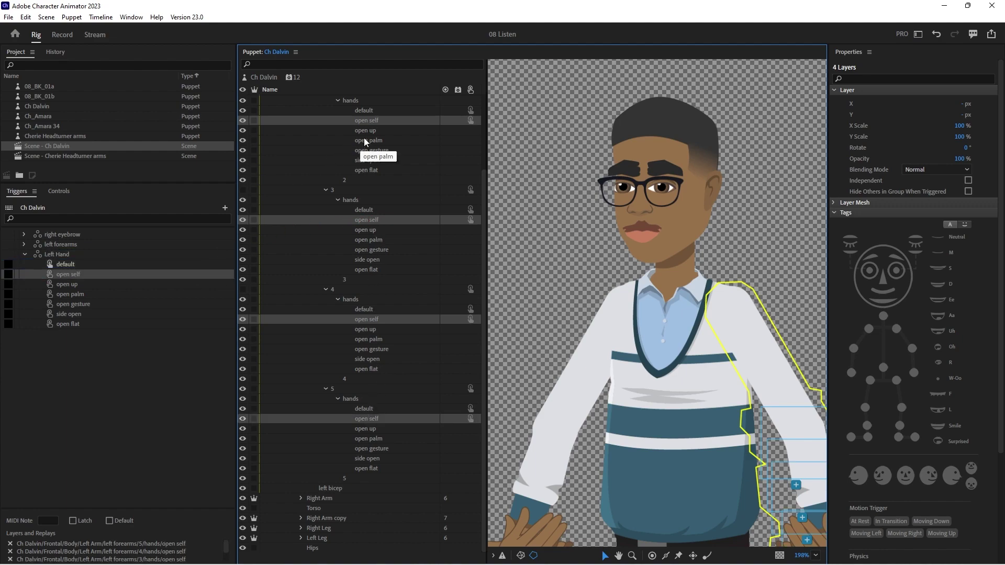
Assign groups 2–5 open up and open palm hands to their matching Left Hand triggers.
{"action": "left_click", "coordinate": [365, 131]}
{"action": "left_click", "coordinate": [365, 230], "text": "ctrl"}
{"action": "left_click", "coordinate": [369, 330], "text": "ctrl"}
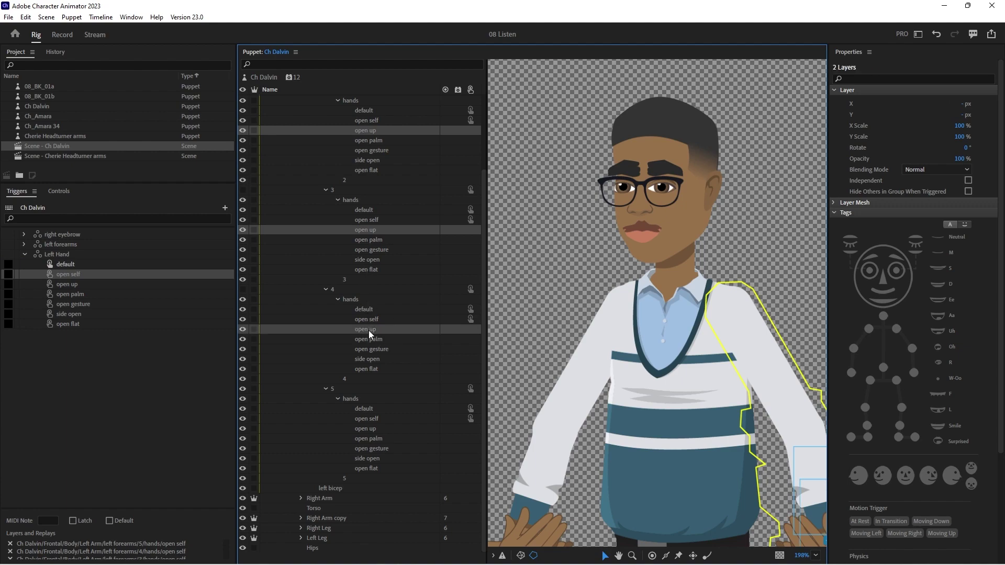
{"action": "left_click", "coordinate": [366, 429], "text": "ctrl"}
{"action": "left_click_drag", "start_coordinate": [370, 316], "coordinate": [283, 254]}
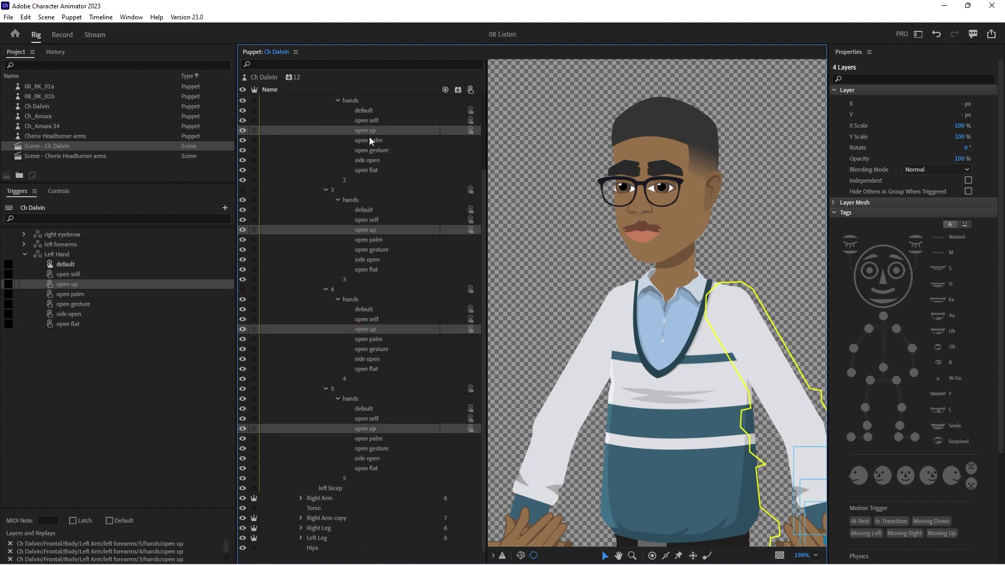
{"action": "left_click", "coordinate": [369, 135]}
{"action": "left_click", "coordinate": [369, 140]}
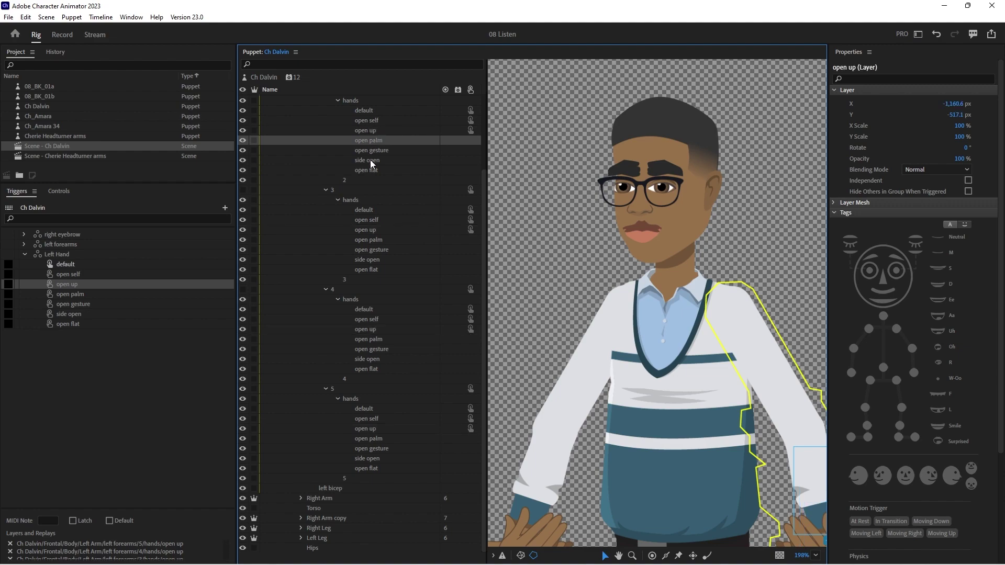
{"action": "left_click", "coordinate": [372, 243], "text": "ctrl"}
{"action": "left_click", "coordinate": [372, 340], "text": "ctrl"}
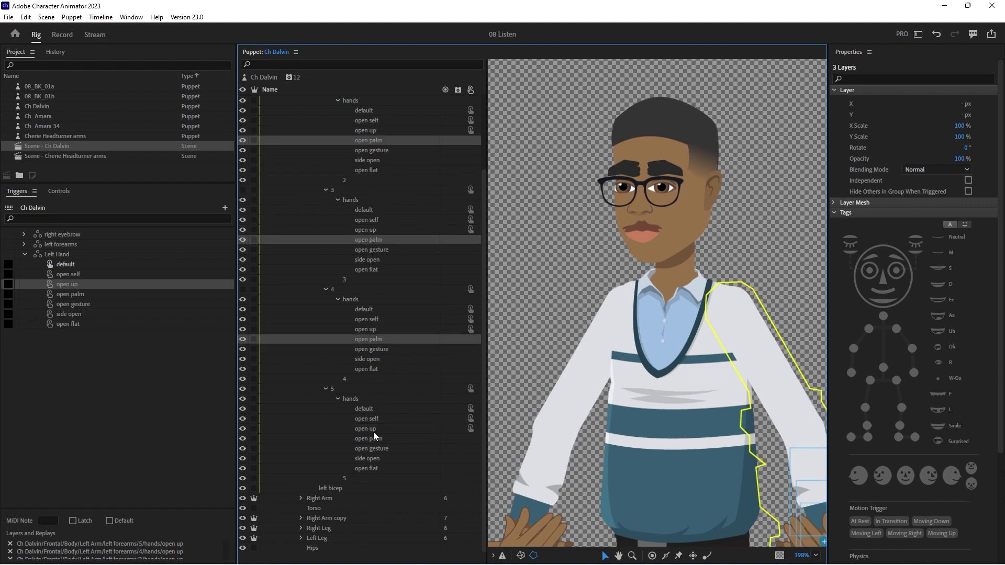
{"action": "left_click", "coordinate": [370, 440], "text": "ctrl"}
{"action": "left_click_drag", "start_coordinate": [370, 341], "coordinate": [189, 296]}
Assign groups 2–5 open gesture and side open hands to their matching Left Hand triggers.
{"action": "left_click", "coordinate": [377, 151]}
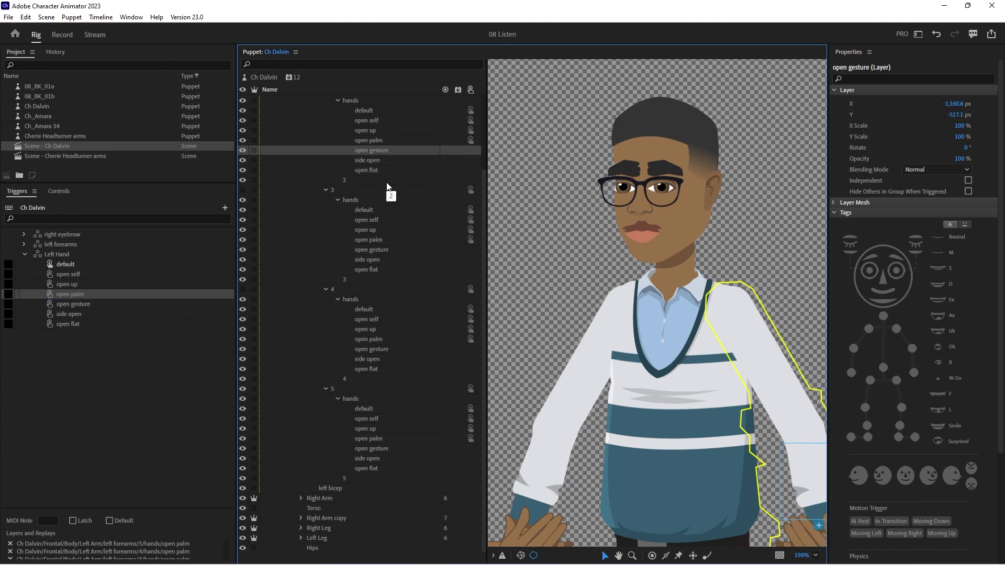
{"action": "left_click", "coordinate": [383, 251], "text": "ctrl"}
{"action": "left_click", "coordinate": [376, 349], "text": "ctrl"}
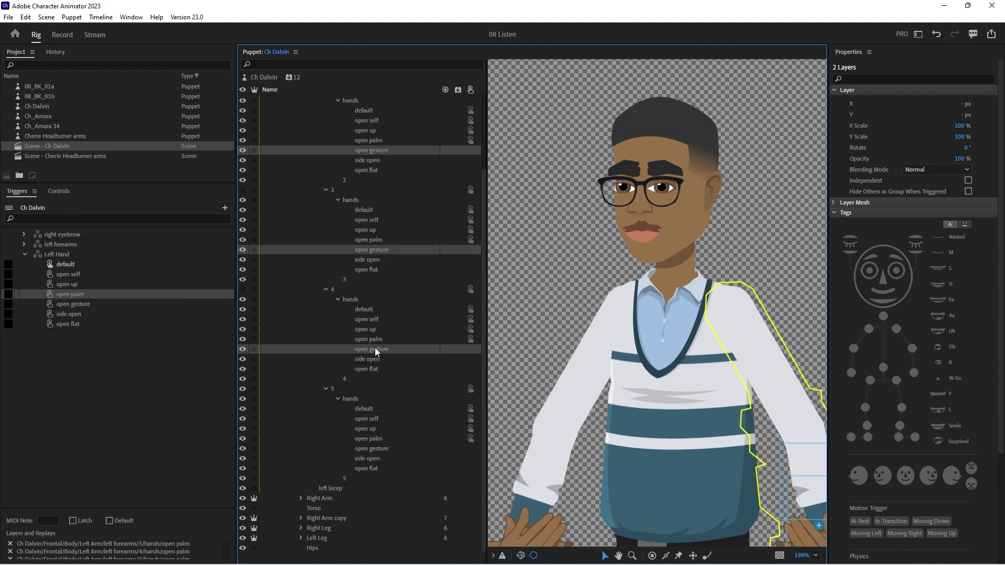
{"action": "left_click", "coordinate": [368, 450], "text": "ctrl"}
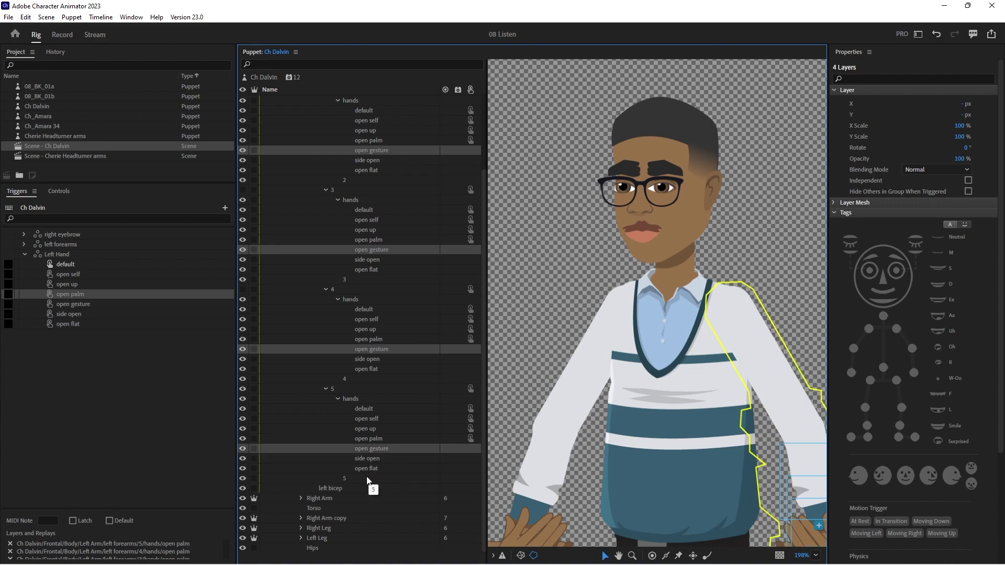
{"action": "left_click_drag", "start_coordinate": [377, 353], "coordinate": [190, 306]}
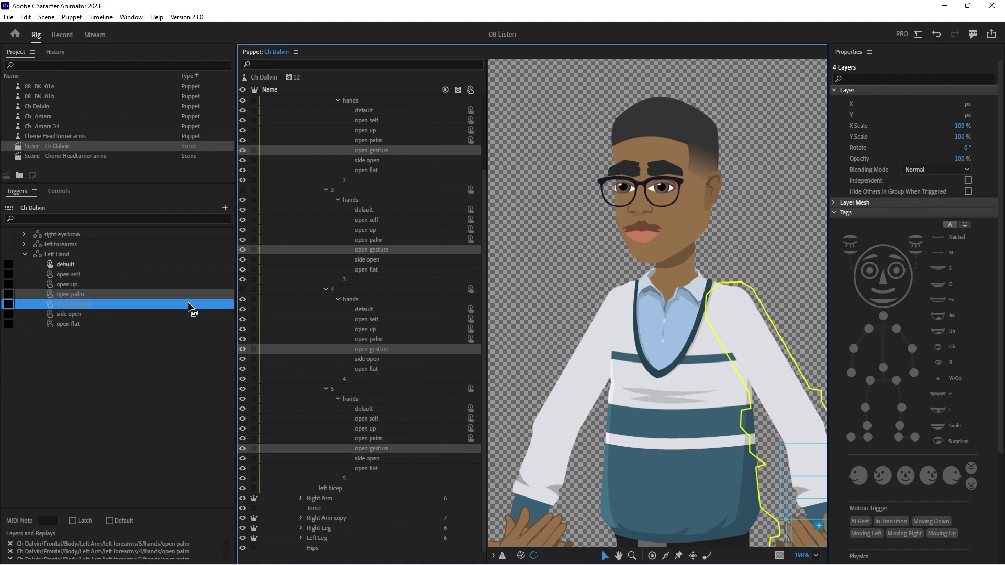
{"action": "left_click", "coordinate": [373, 160]}
{"action": "left_click", "coordinate": [380, 260], "text": "ctrl"}
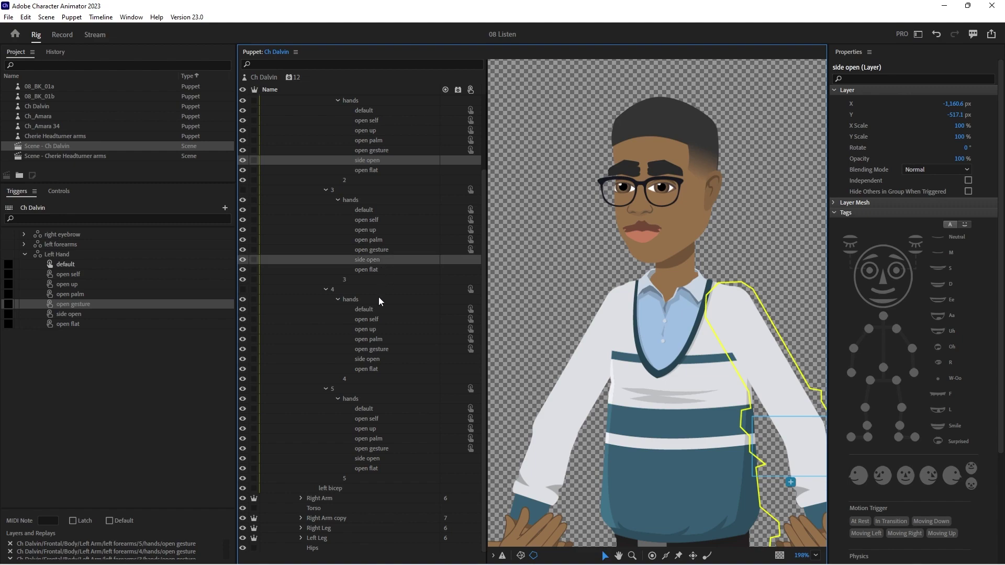
{"action": "left_click", "coordinate": [374, 360], "text": "ctrl"}
{"action": "left_click", "coordinate": [376, 459], "text": "ctrl"}
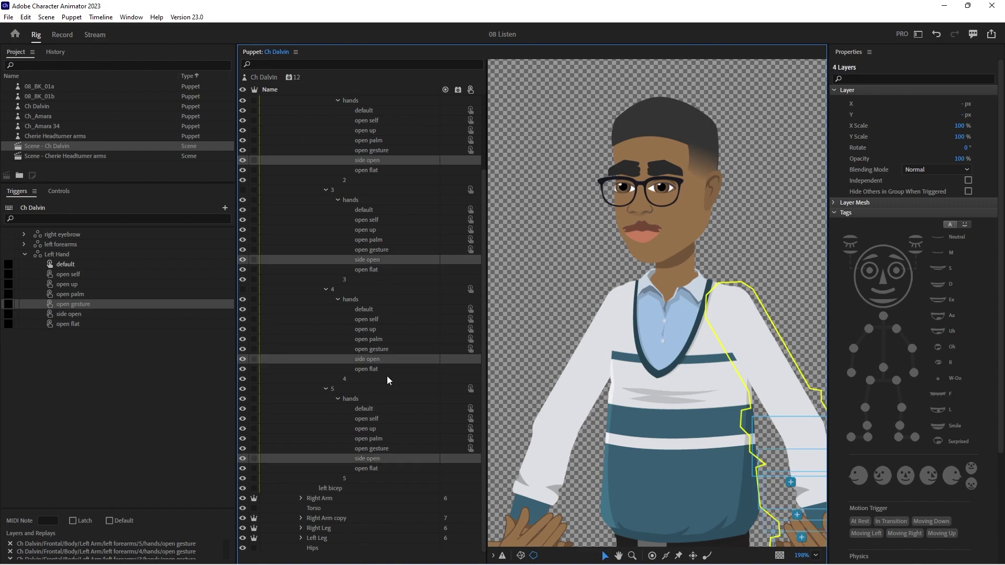
{"action": "left_click_drag", "start_coordinate": [375, 359], "coordinate": [205, 319]}
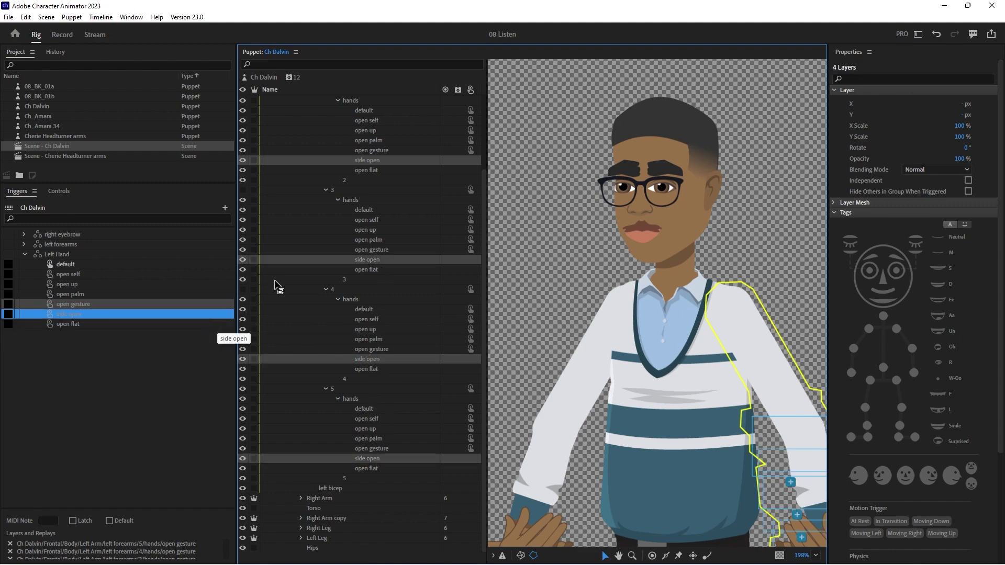
Assign groups 2–5 open flat hands to the open flat trigger and edit the open up key.
{"action": "left_click", "coordinate": [369, 170]}
{"action": "left_click", "coordinate": [369, 270], "text": "ctrl"}
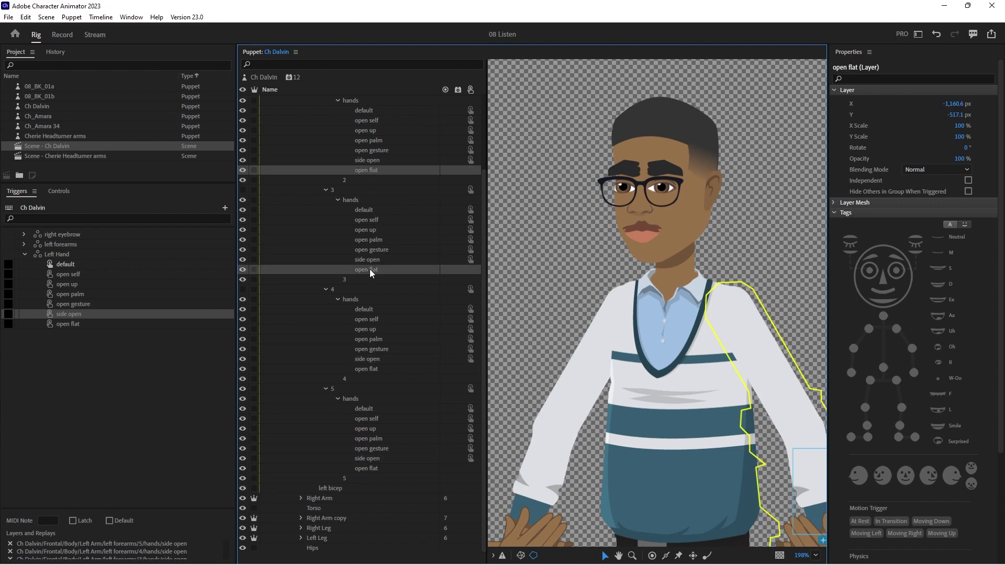
{"action": "left_click", "coordinate": [372, 369], "text": "ctrl"}
{"action": "left_click", "coordinate": [372, 468], "text": "ctrl"}
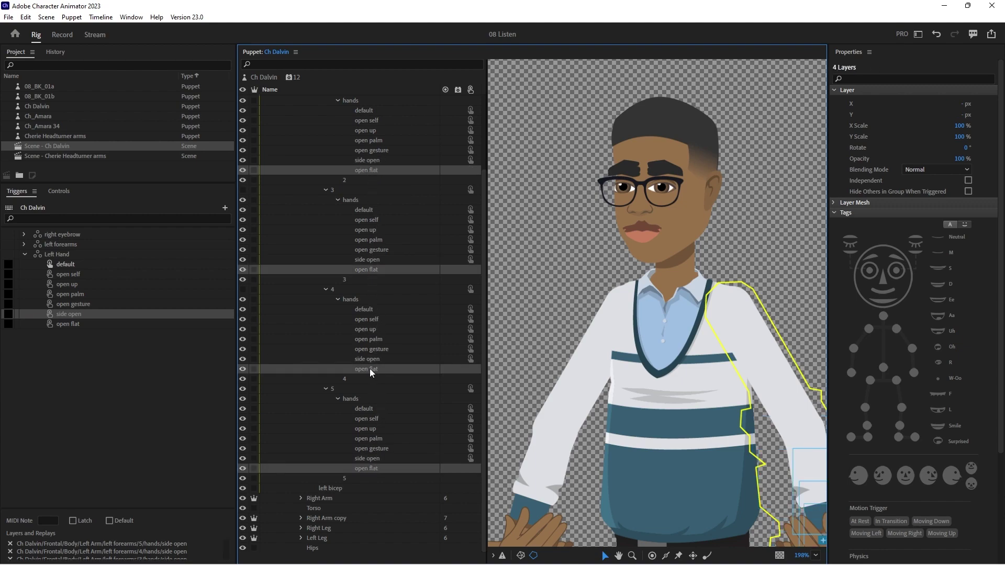
{"action": "left_click_drag", "start_coordinate": [369, 369], "coordinate": [207, 324]}
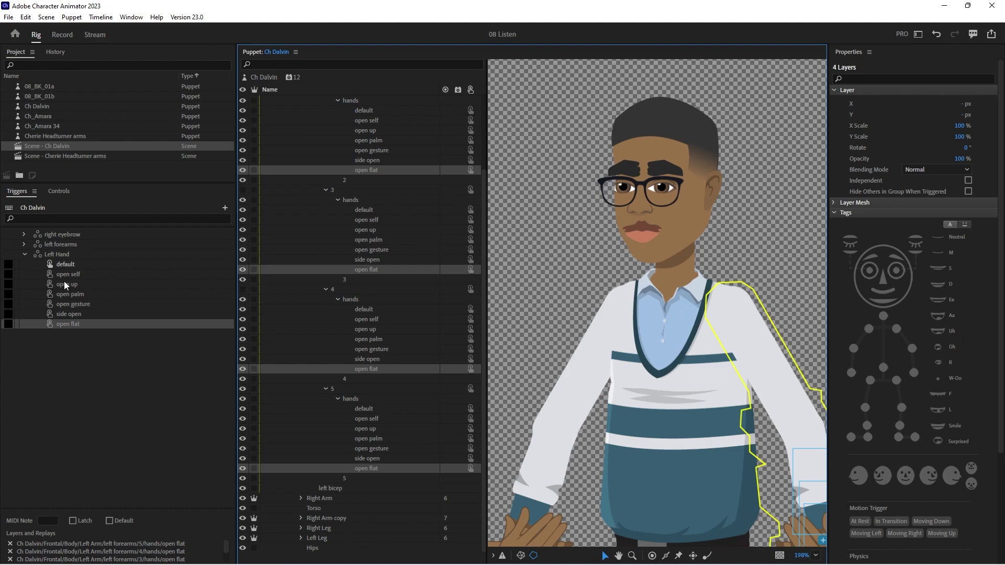
{"action": "left_click", "coordinate": [9, 283]}
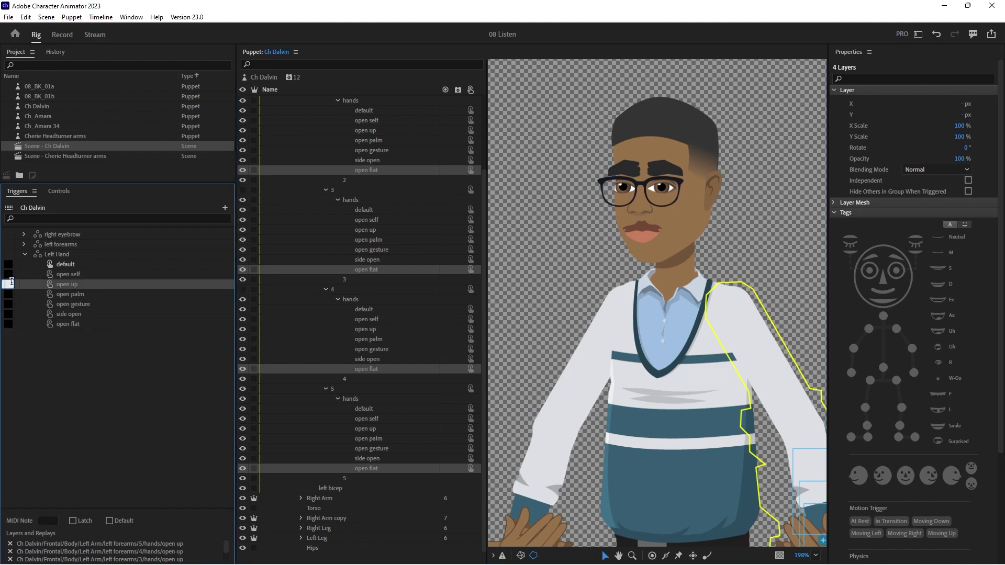
{"action": "left_click", "coordinate": [84, 524]}
Expand Right Arm and turn the right forearms group into a swap set with triggers 1–5.
{"action": "left_click", "coordinate": [25, 255]}
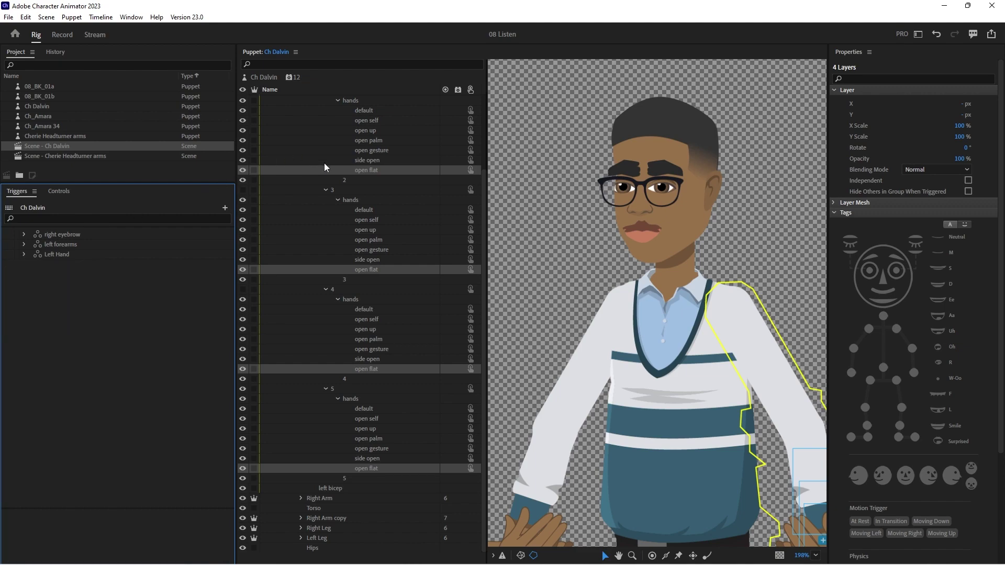
{"action": "scroll", "coordinate": [324, 162], "scroll_direction": "up", "scroll_amount": 3}
{"action": "left_click", "coordinate": [301, 150]}
{"action": "left_click", "coordinate": [315, 158]}
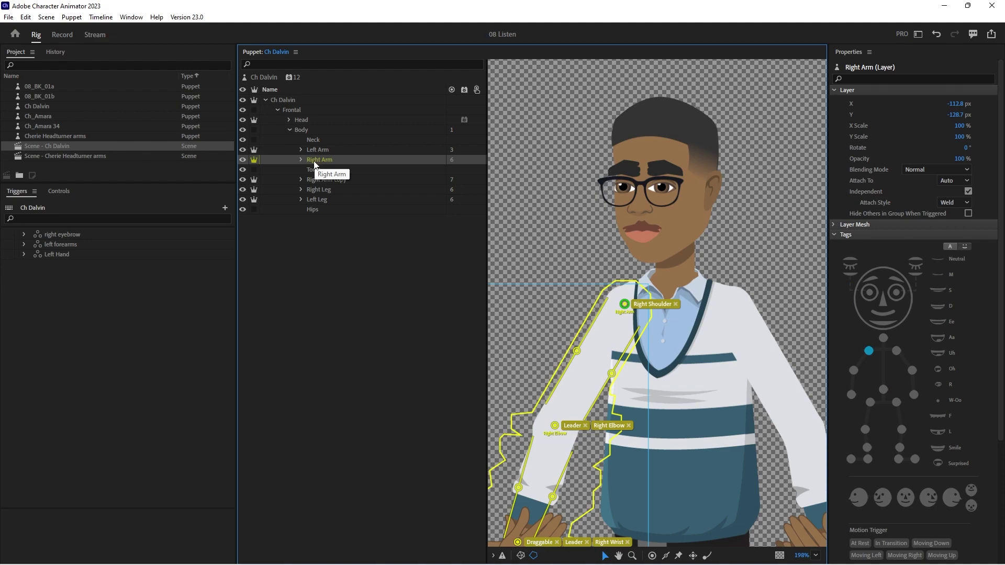
{"action": "left_click", "coordinate": [301, 160]}
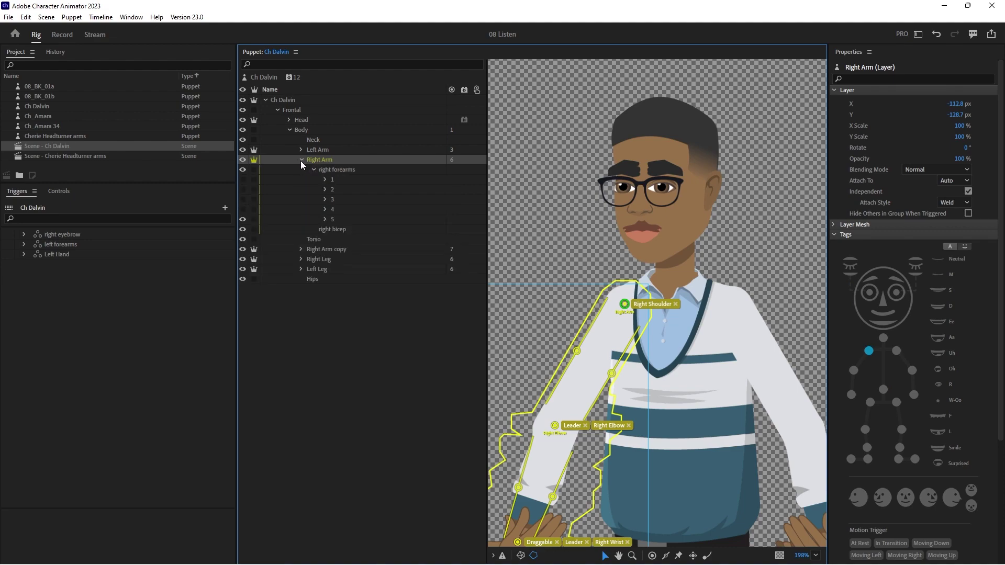
{"action": "left_click", "coordinate": [336, 168]}
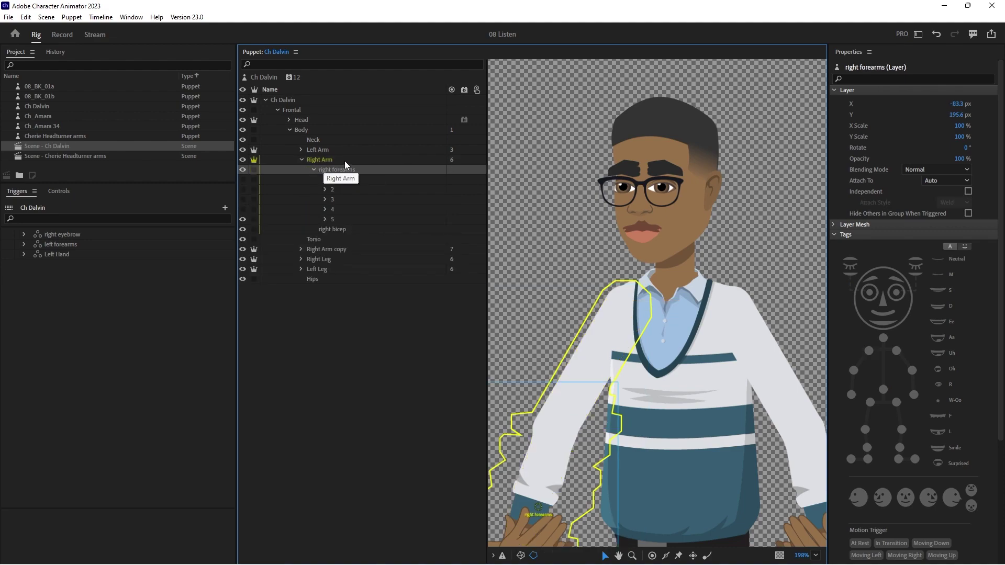
{"action": "left_click_drag", "start_coordinate": [326, 171], "coordinate": [226, 540]}
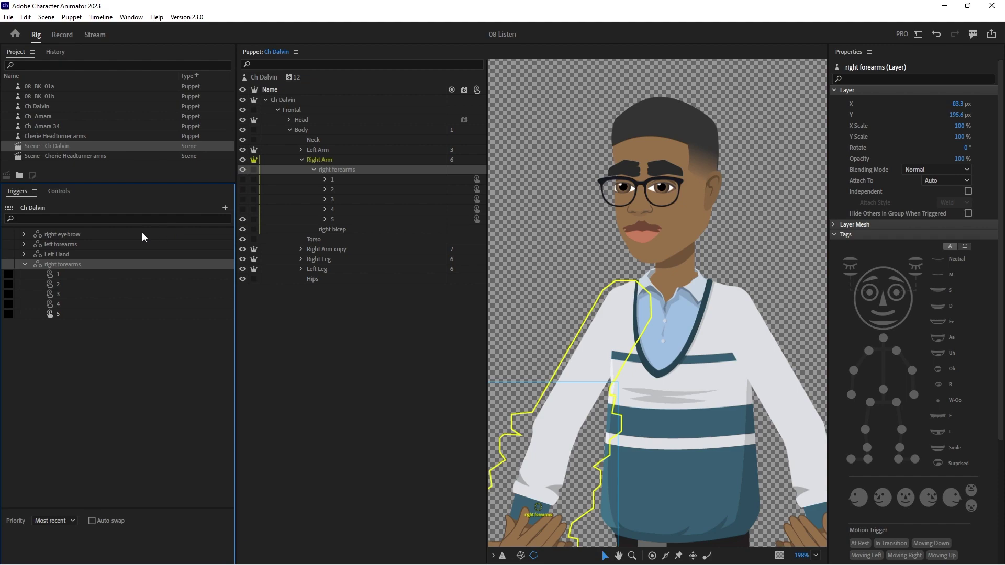
Assign the key A to right forearms trigger 1.
{"action": "left_click", "coordinate": [9, 274]}
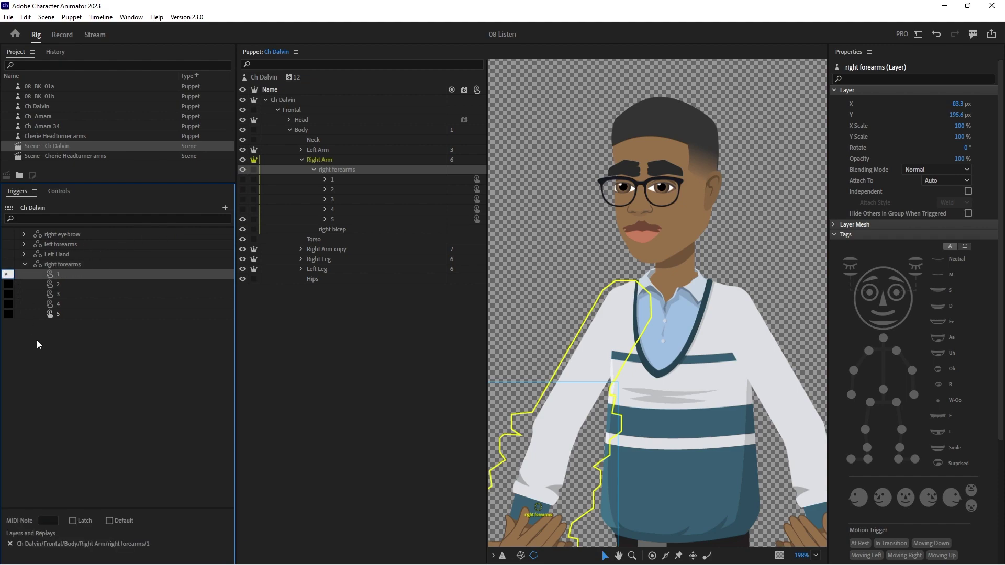
{"action": "type", "text": "a"}
{"action": "left_click", "coordinate": [80, 521]}
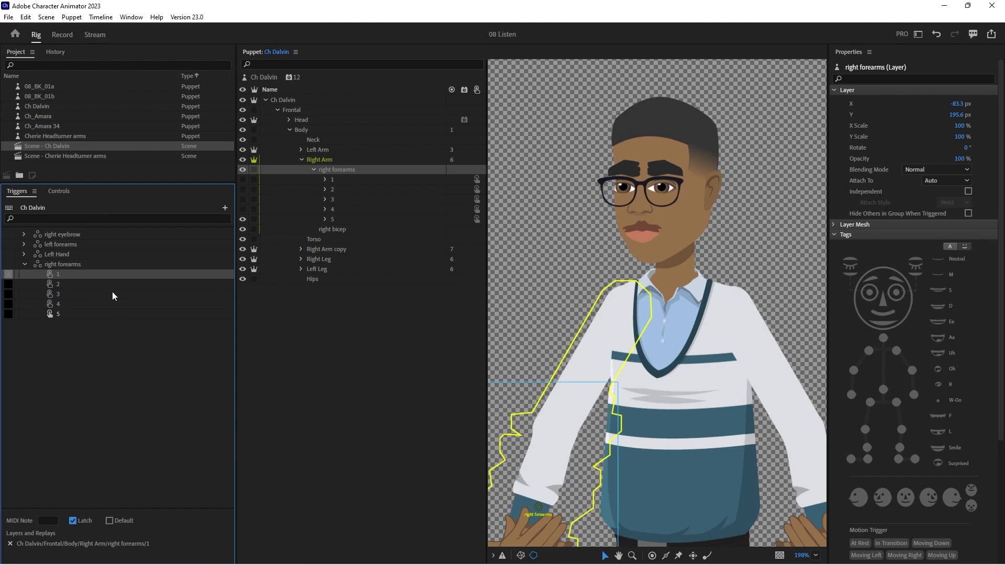
{"action": "left_click", "coordinate": [25, 264]}
Make forearm group 1's hands layer a swap set named 'Right Hands'.
{"action": "left_click", "coordinate": [325, 181]}
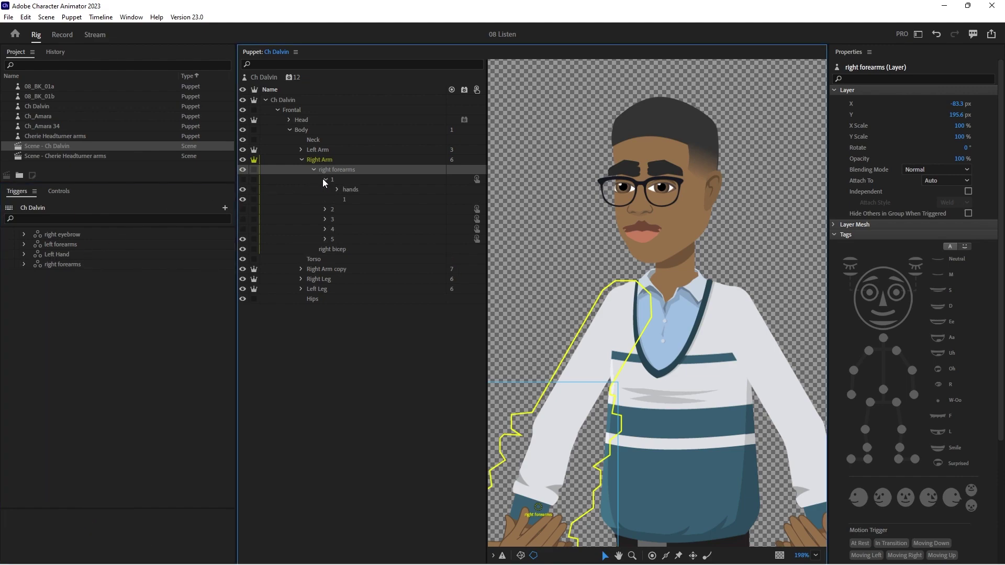
{"action": "left_click_drag", "start_coordinate": [351, 190], "coordinate": [224, 545]}
{"action": "right_click", "coordinate": [63, 278]}
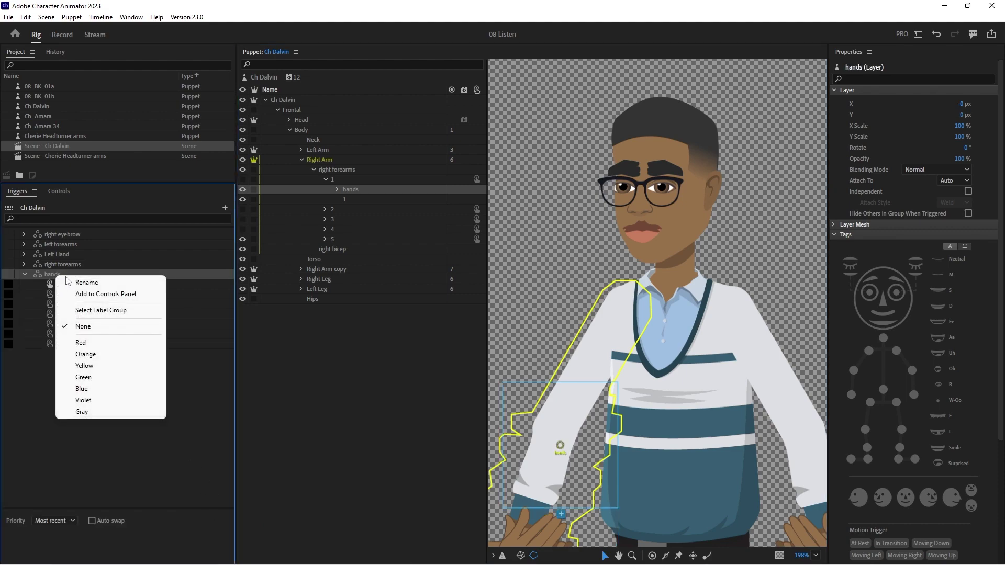
{"action": "left_click", "coordinate": [79, 283]}
{"action": "type", "text": "Right Hands"}
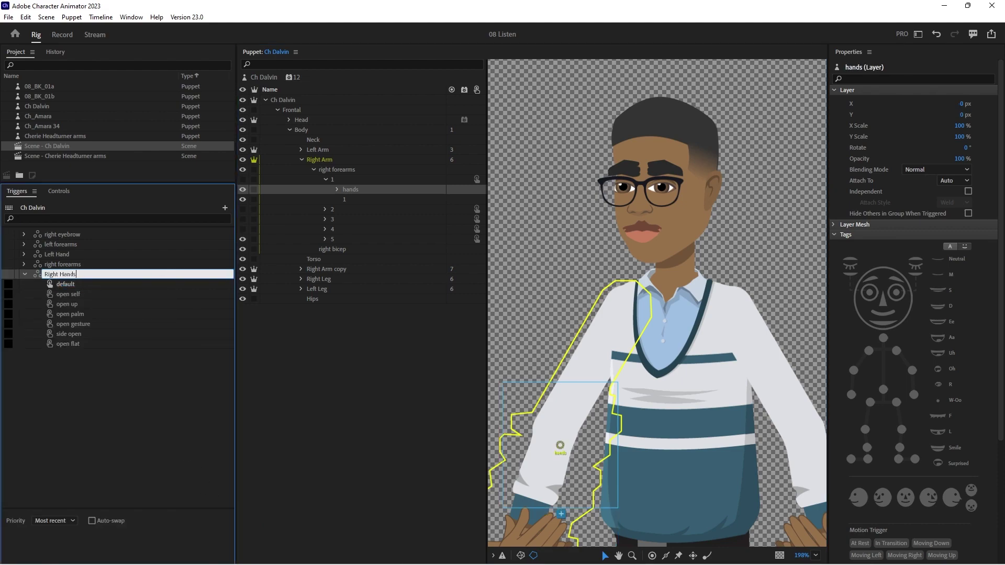
{"action": "key", "text": "Return"}
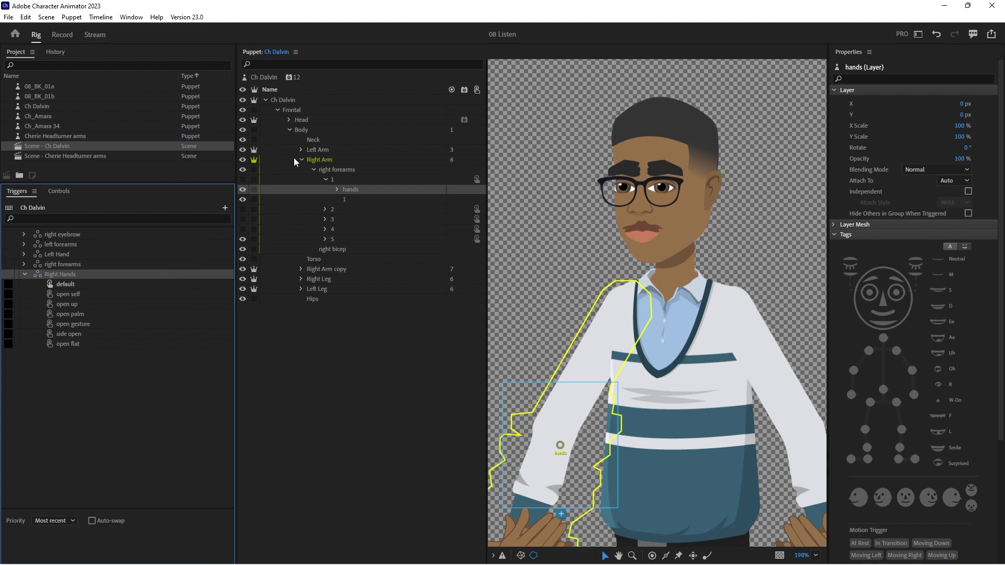
Collapse forearm group 1 and expand the hands layers in right forearm groups 2–5.
{"action": "left_click", "coordinate": [326, 179]}
{"action": "left_click", "coordinate": [325, 189]}
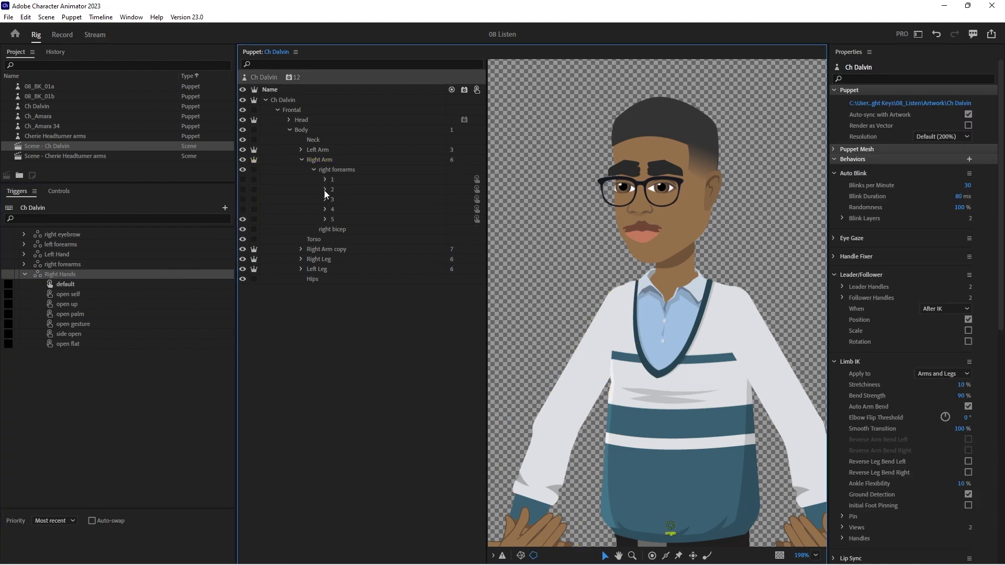
{"action": "left_click", "coordinate": [325, 219]}
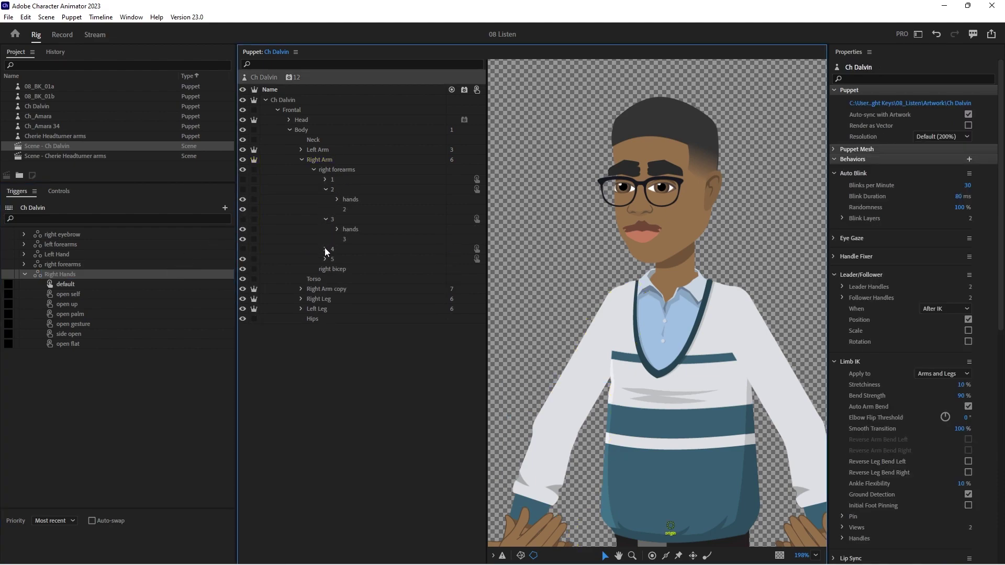
{"action": "left_click", "coordinate": [325, 248]}
{"action": "left_click", "coordinate": [326, 278]}
{"action": "left_click", "coordinate": [337, 290]}
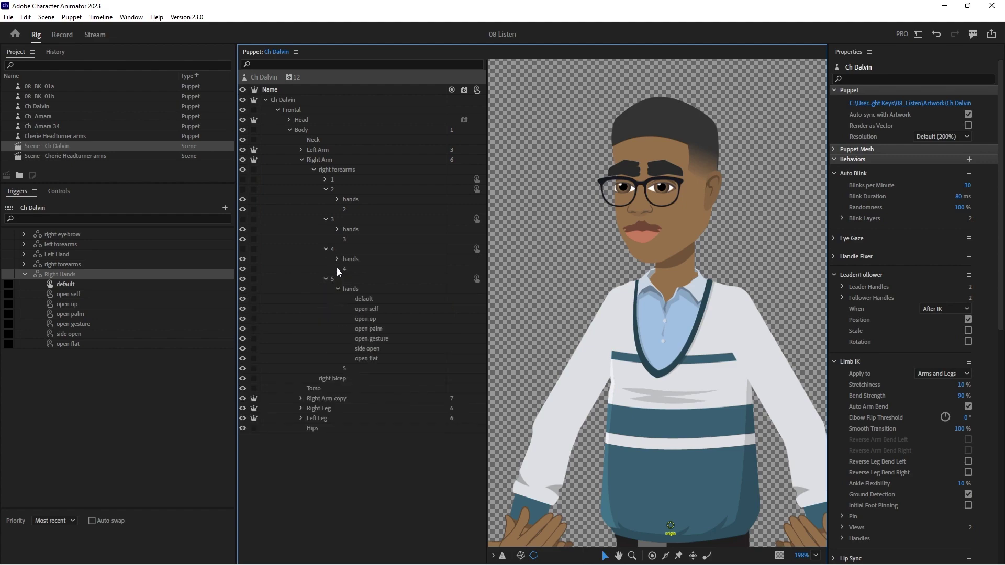
{"action": "left_click", "coordinate": [337, 259]}
{"action": "left_click", "coordinate": [337, 229]}
{"action": "left_click", "coordinate": [338, 199]}
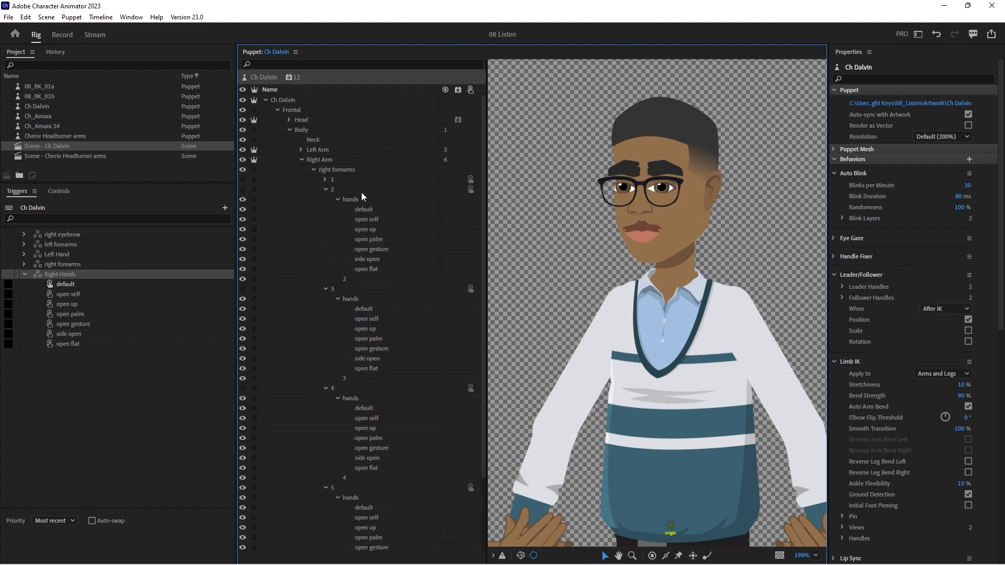
{"action": "scroll", "coordinate": [400, 178], "scroll_direction": "down", "scroll_amount": 3}
Assign the default hand layers from groups 2–5 to the Right Hands default trigger.
{"action": "left_click", "coordinate": [369, 119]}
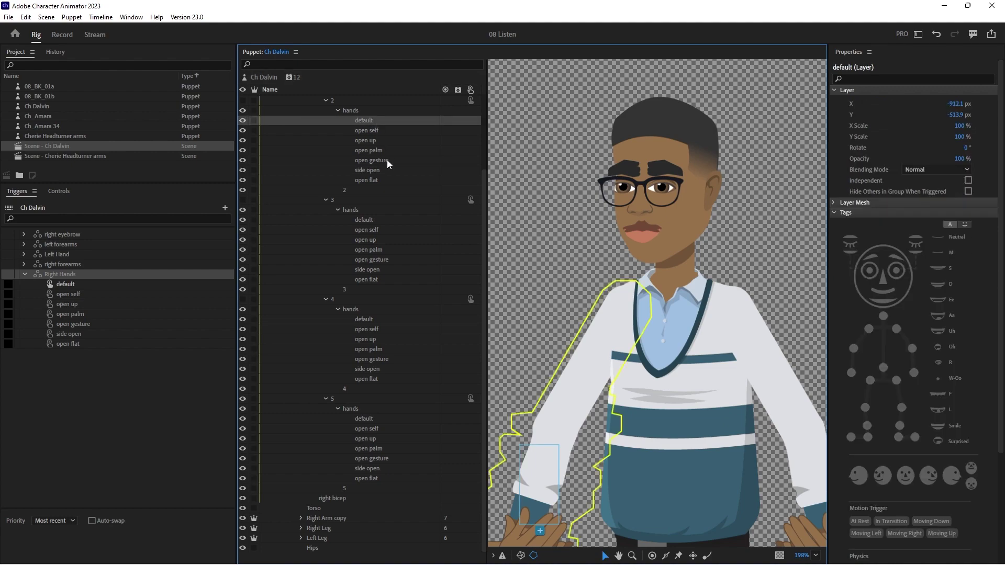
{"action": "left_click", "coordinate": [369, 222], "text": "ctrl"}
{"action": "left_click", "coordinate": [366, 320], "text": "ctrl"}
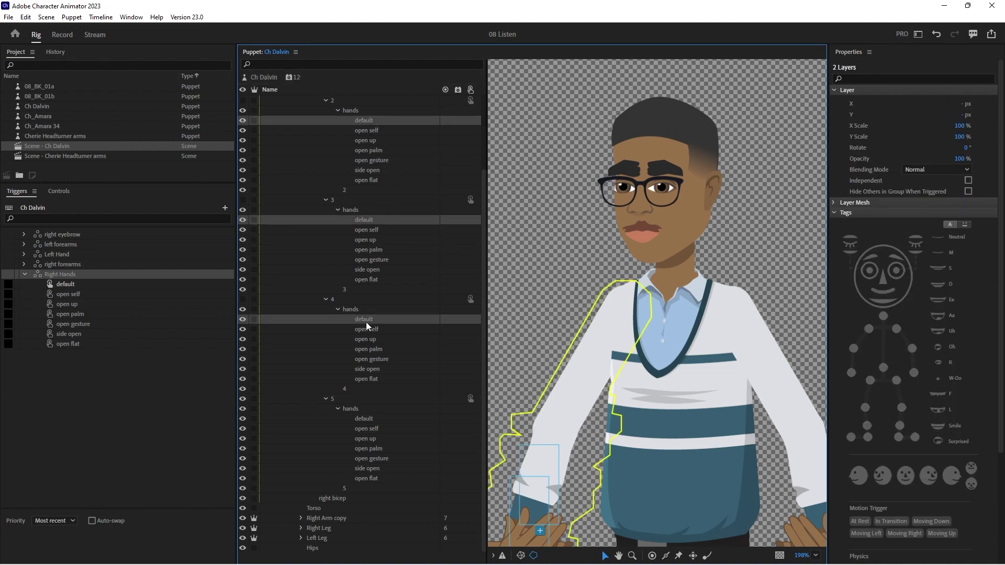
{"action": "left_click", "coordinate": [365, 419], "text": "ctrl"}
{"action": "left_click_drag", "start_coordinate": [365, 322], "coordinate": [201, 287]}
Assign the four open self hand layers to the open self trigger.
{"action": "left_click", "coordinate": [369, 130]}
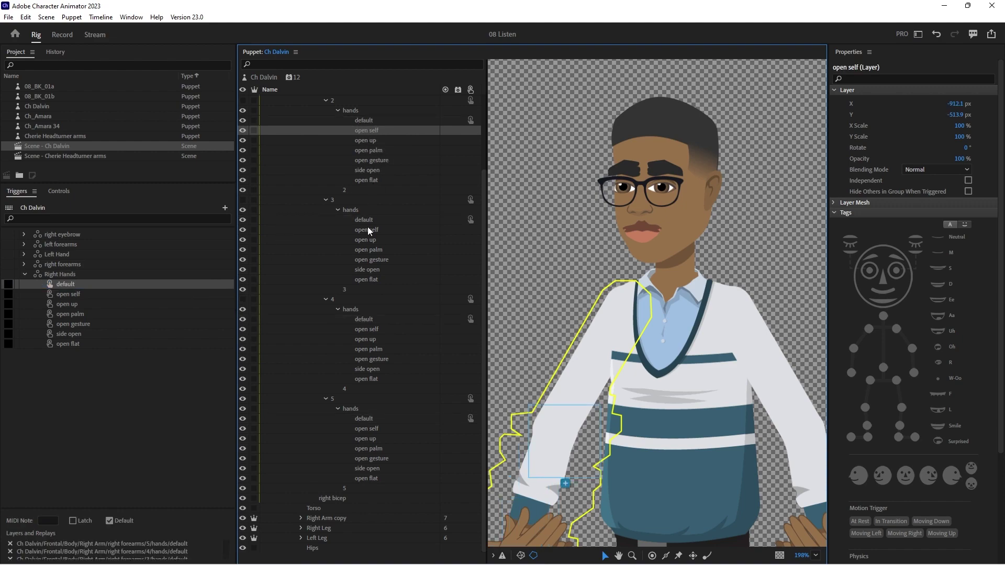
{"action": "left_click", "coordinate": [365, 231], "text": "ctrl"}
{"action": "left_click", "coordinate": [365, 329], "text": "ctrl"}
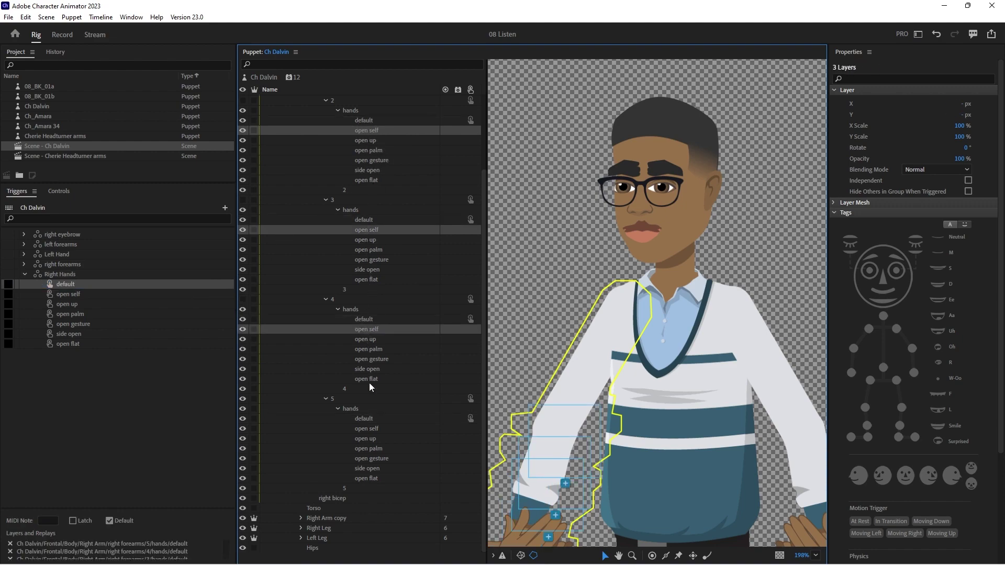
{"action": "left_click", "coordinate": [364, 429], "text": "ctrl"}
{"action": "left_click_drag", "start_coordinate": [367, 330], "coordinate": [197, 297]}
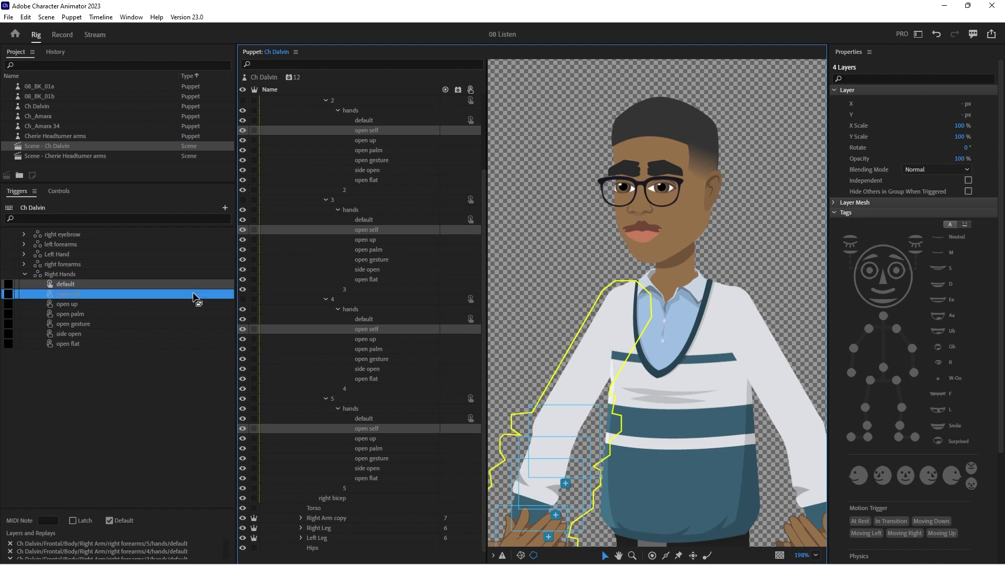
Assign the four open up hand layers to the open up trigger.
{"action": "left_click", "coordinate": [374, 140]}
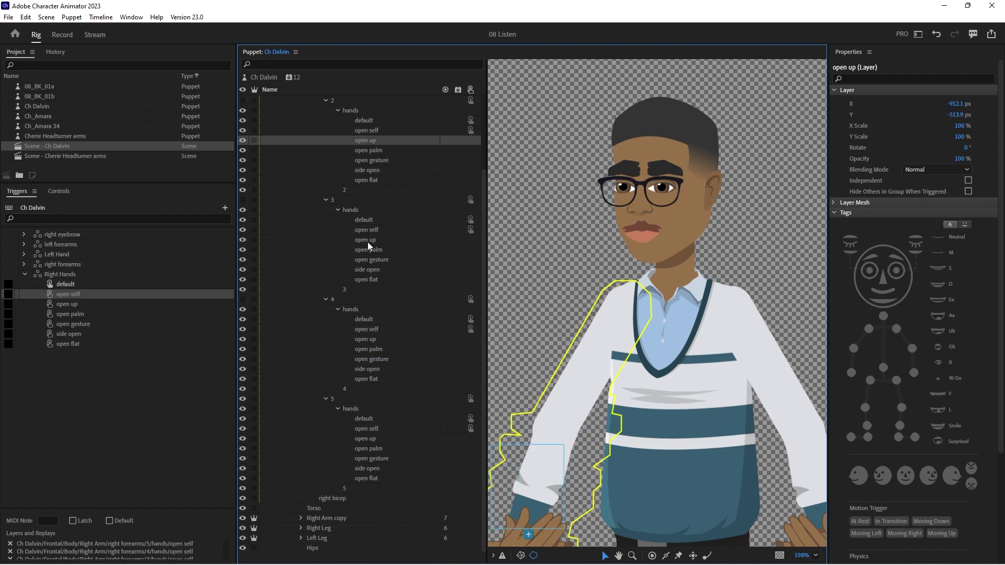
{"action": "left_click", "coordinate": [368, 241], "text": "ctrl"}
{"action": "left_click", "coordinate": [366, 339], "text": "ctrl"}
{"action": "left_click", "coordinate": [367, 434], "text": "ctrl"}
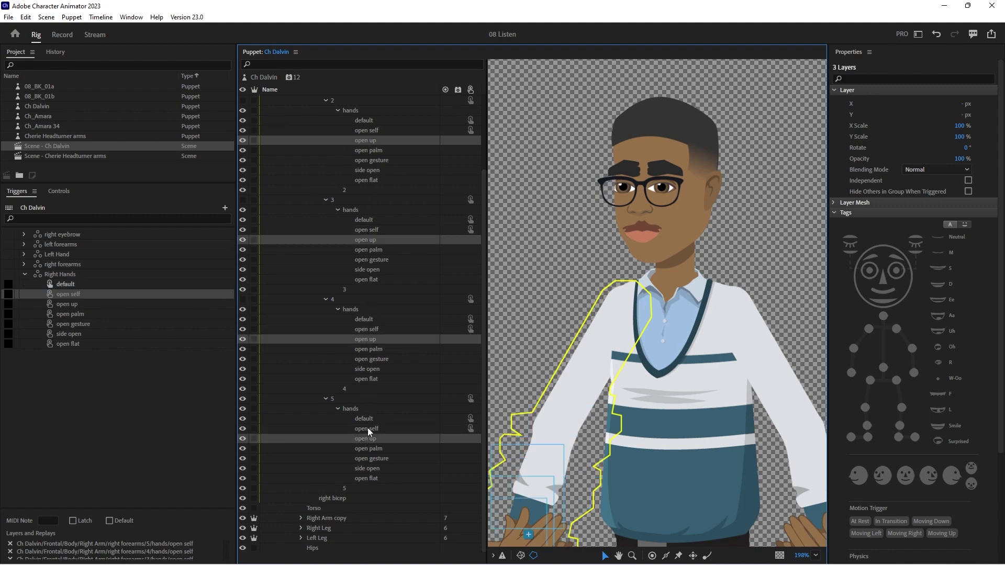
{"action": "left_click_drag", "start_coordinate": [373, 340], "coordinate": [179, 305]}
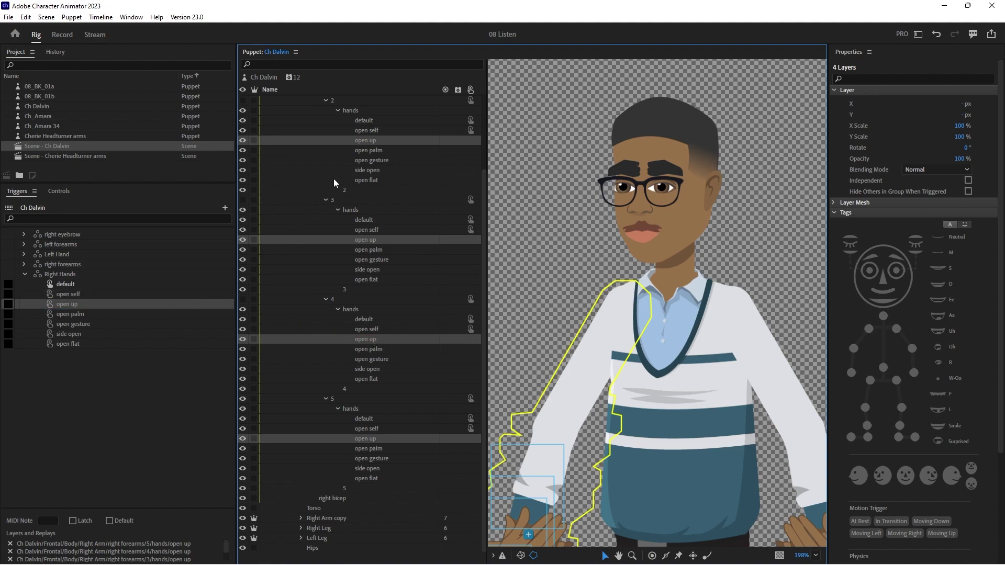
Assign the four open palm hand layers to the open palm trigger.
{"action": "left_click", "coordinate": [368, 150]}
{"action": "left_click", "coordinate": [368, 251], "text": "ctrl"}
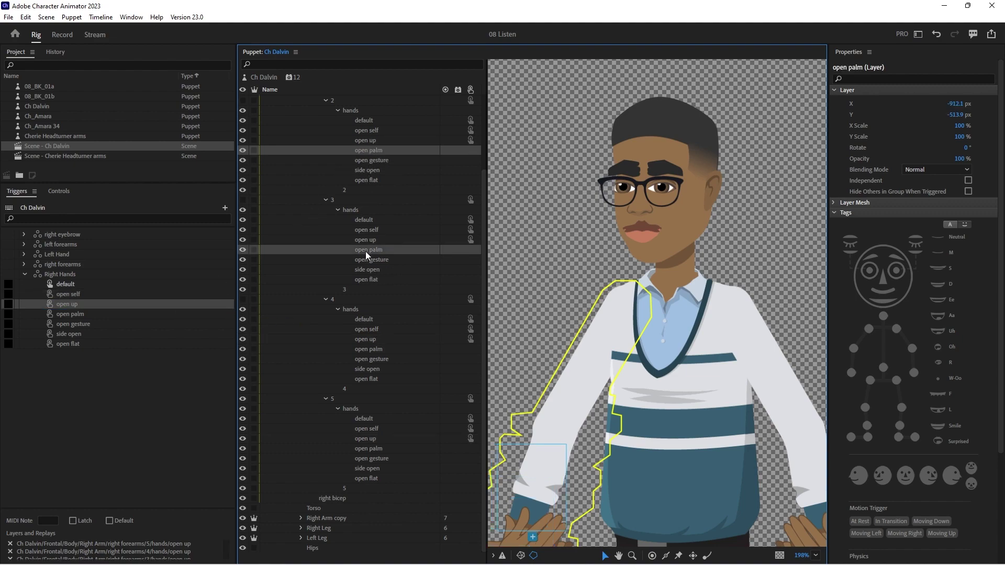
{"action": "left_click", "coordinate": [368, 349], "text": "ctrl"}
{"action": "left_click", "coordinate": [369, 448], "text": "ctrl"}
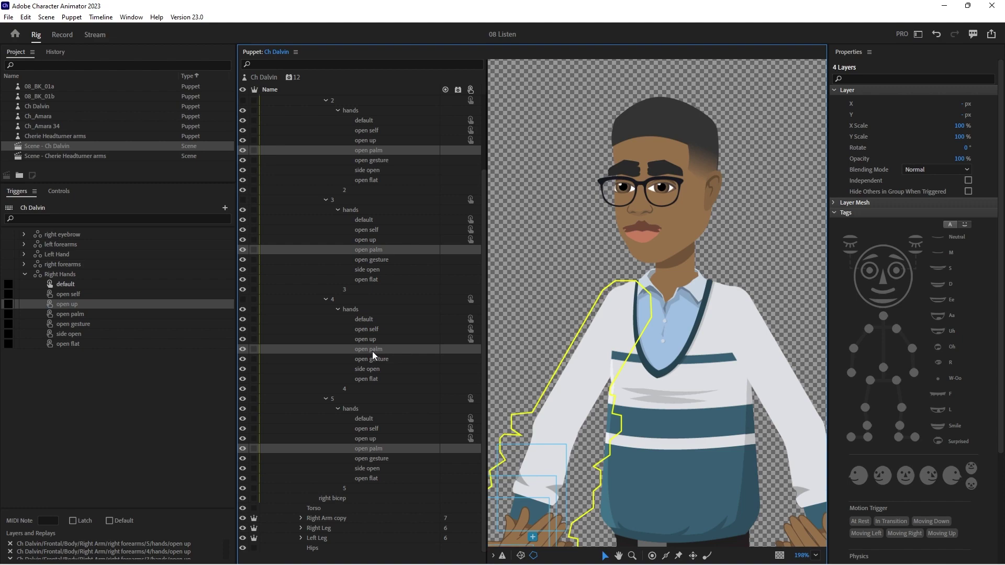
{"action": "left_click_drag", "start_coordinate": [372, 351], "coordinate": [199, 313]}
Assign the four open gesture hand layers to the open gesture trigger.
{"action": "left_click", "coordinate": [384, 161]}
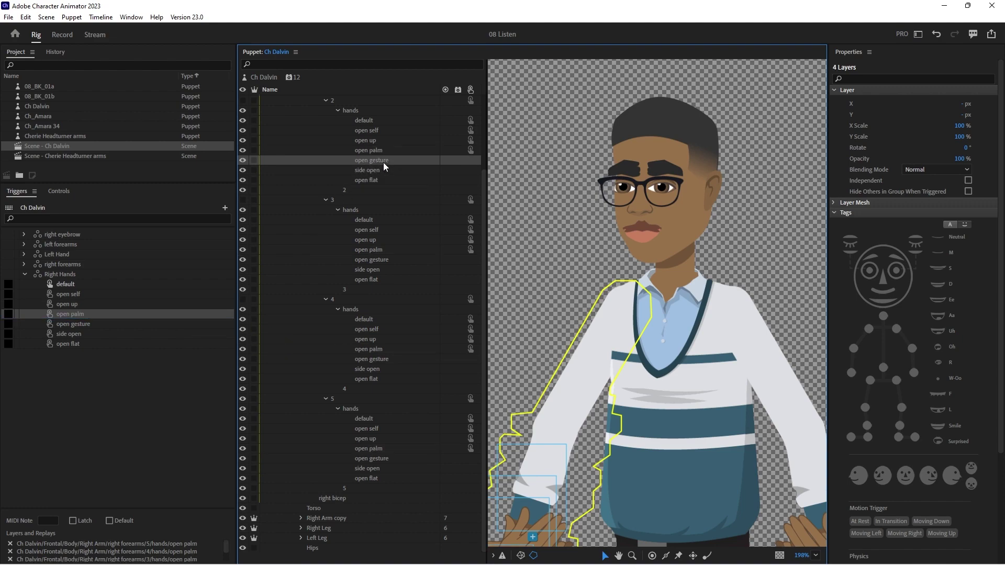
{"action": "left_click", "coordinate": [374, 260], "text": "ctrl"}
{"action": "left_click", "coordinate": [369, 358], "text": "ctrl"}
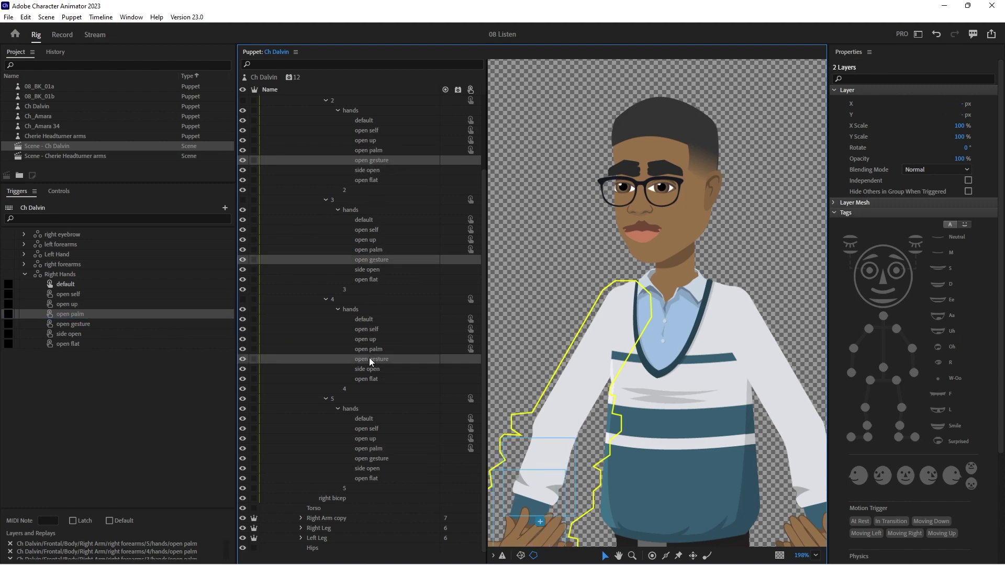
{"action": "left_click", "coordinate": [368, 458], "text": "ctrl"}
{"action": "left_click_drag", "start_coordinate": [368, 358], "coordinate": [200, 327]}
Assign the four side open hand layers to the side open trigger.
{"action": "left_click", "coordinate": [366, 170]}
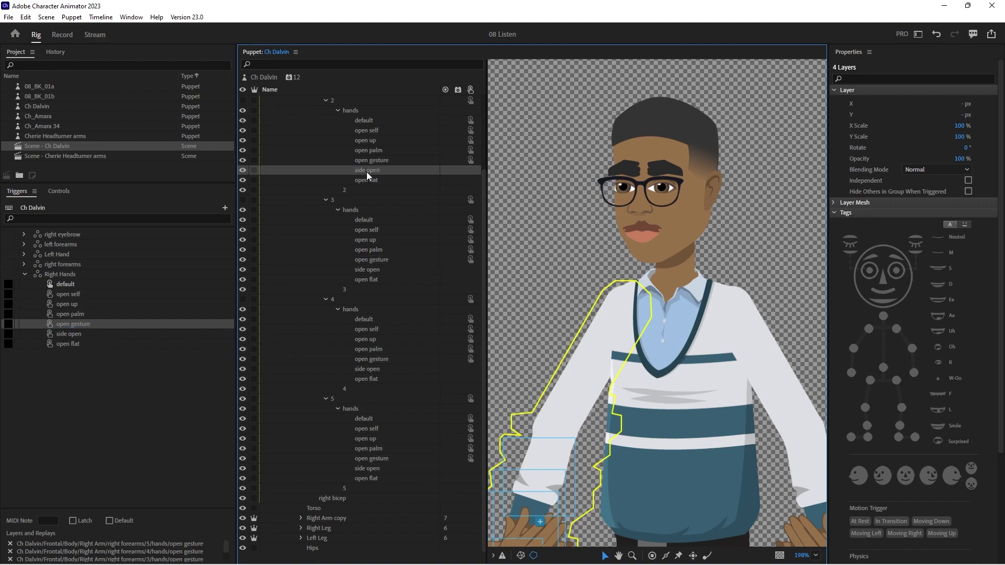
{"action": "left_click", "coordinate": [369, 269], "text": "ctrl"}
{"action": "left_click", "coordinate": [377, 369], "text": "ctrl"}
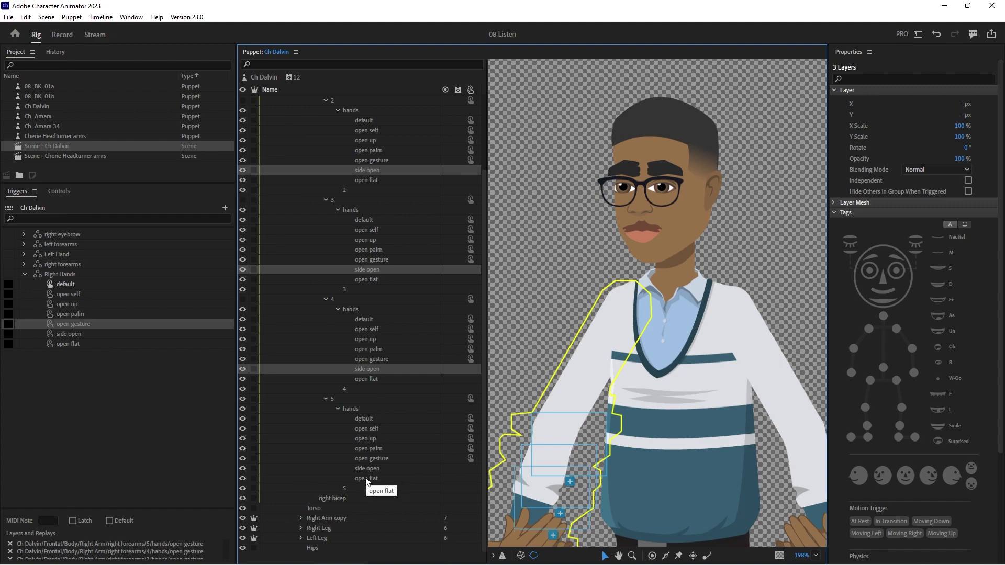
{"action": "left_click", "coordinate": [366, 469], "text": "ctrl"}
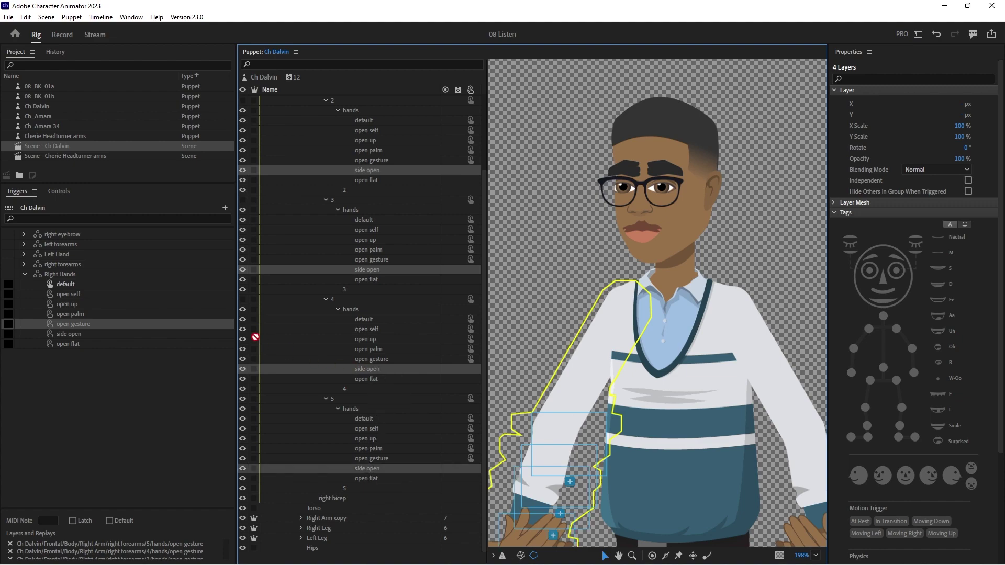
{"action": "left_click_drag", "start_coordinate": [255, 336], "coordinate": [216, 334]}
Assign the four open flat hand layers to the open flat trigger.
{"action": "left_click", "coordinate": [366, 179]}
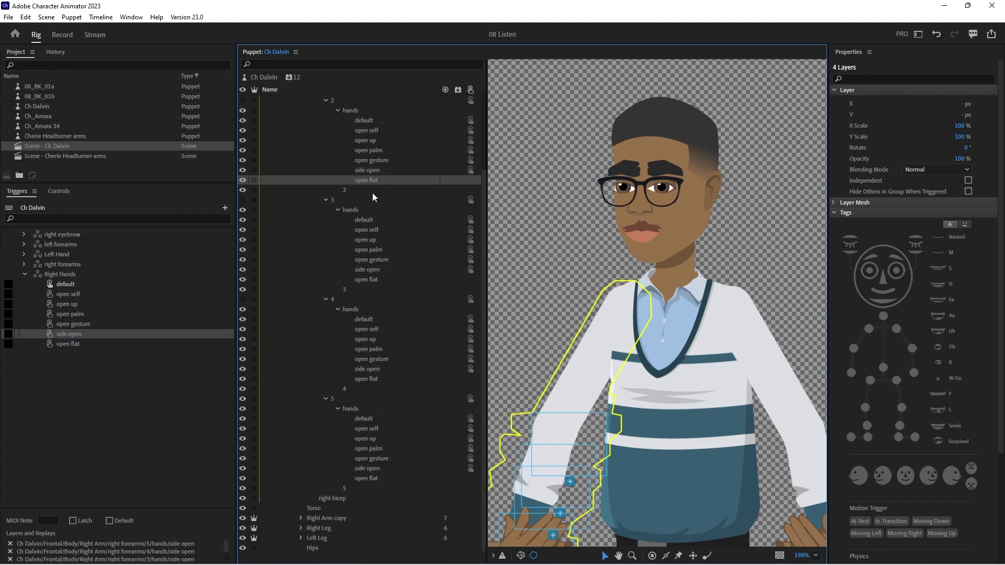
{"action": "left_click", "coordinate": [367, 279], "text": "ctrl"}
{"action": "left_click", "coordinate": [372, 378], "text": "ctrl"}
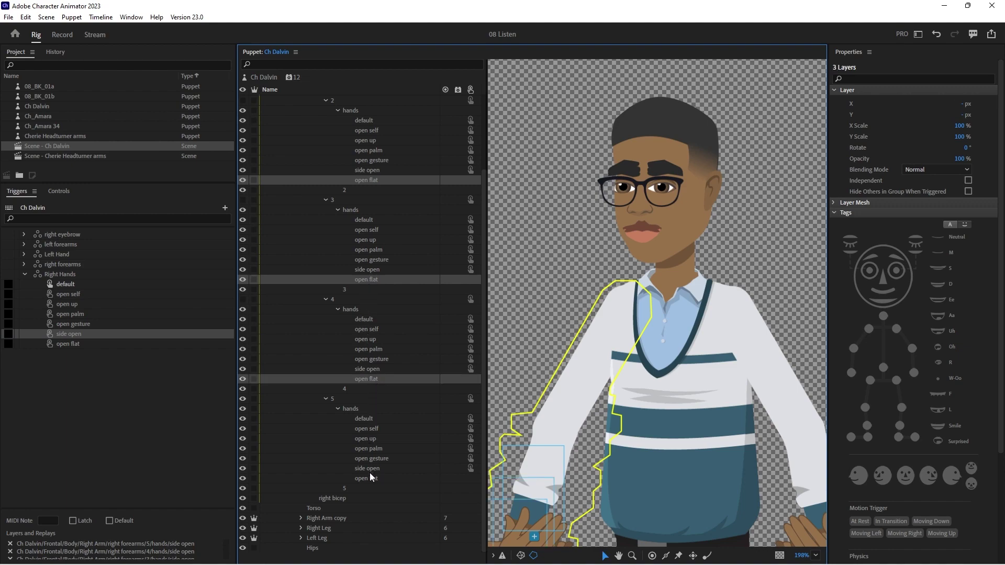
{"action": "left_click", "coordinate": [369, 478], "text": "ctrl"}
{"action": "left_click_drag", "start_coordinate": [371, 379], "coordinate": [219, 344]}
{"action": "left_click", "coordinate": [9, 304]}
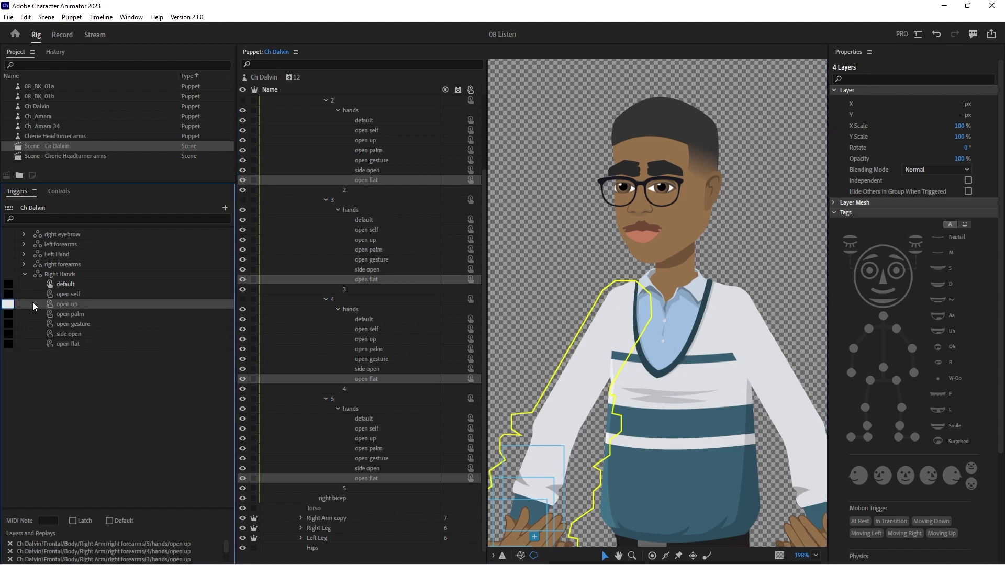
{"action": "left_click", "coordinate": [77, 520]}
In Record mode, disarm all of Ch Dalvin's behaviors and arm only Triggers.
{"action": "left_click", "coordinate": [25, 274]}
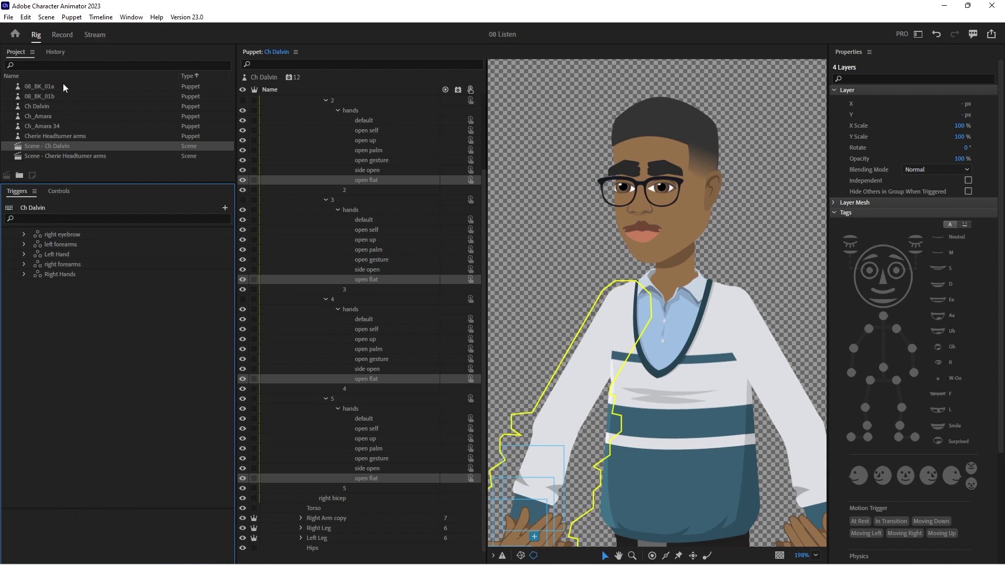
{"action": "left_click", "coordinate": [61, 38]}
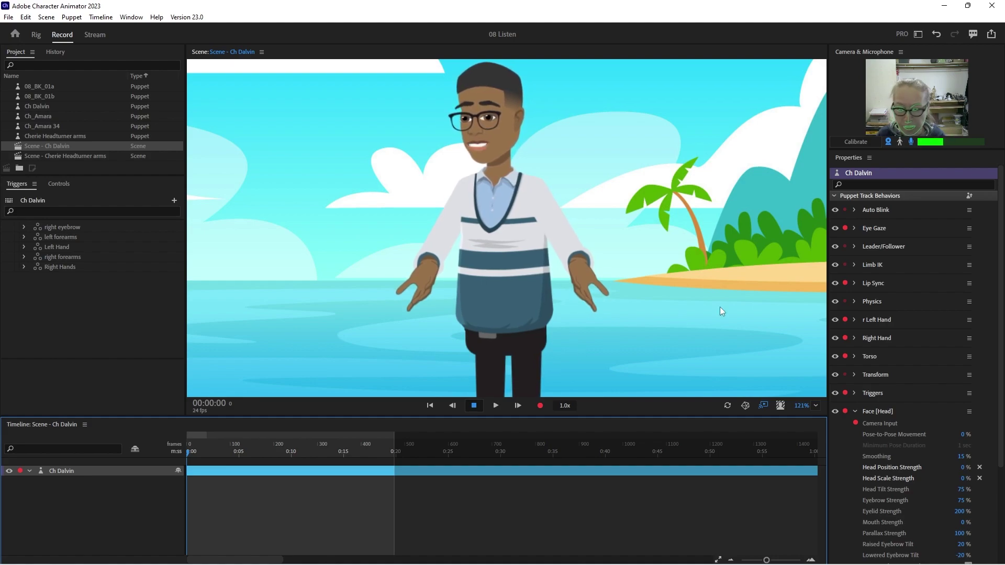
{"action": "left_click", "coordinate": [855, 411]}
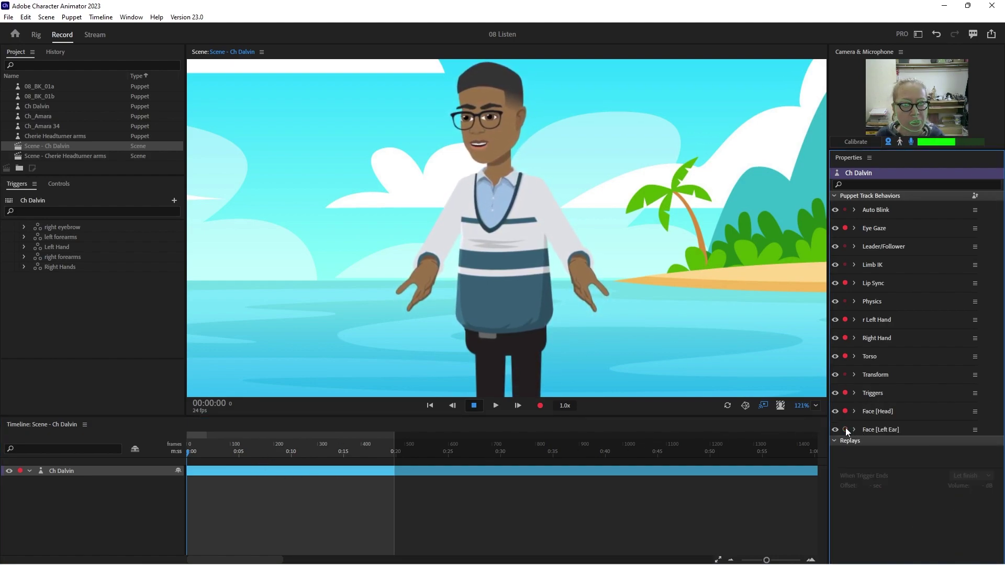
{"action": "left_click", "coordinate": [845, 428], "text": "alt"}
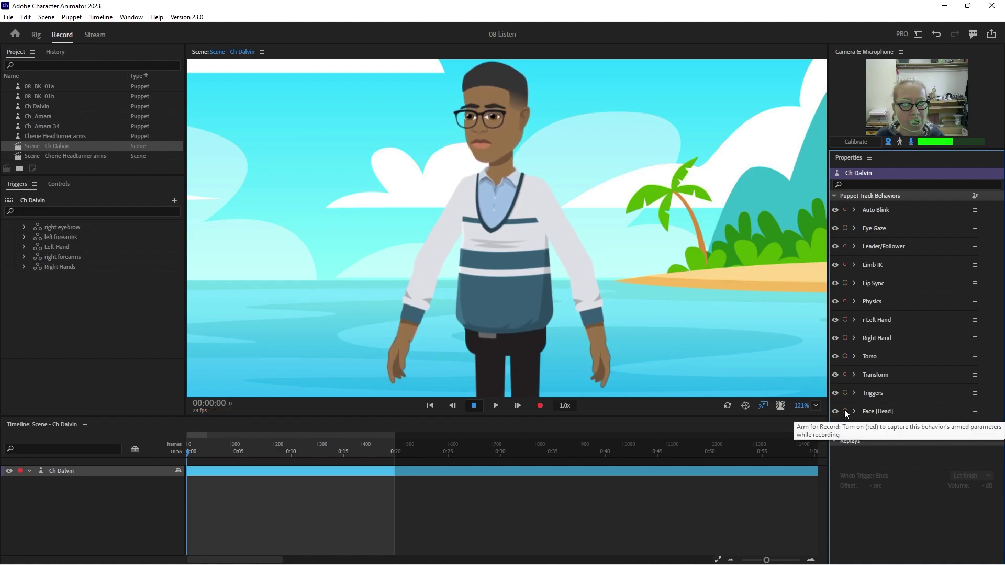
{"action": "left_click", "coordinate": [845, 393]}
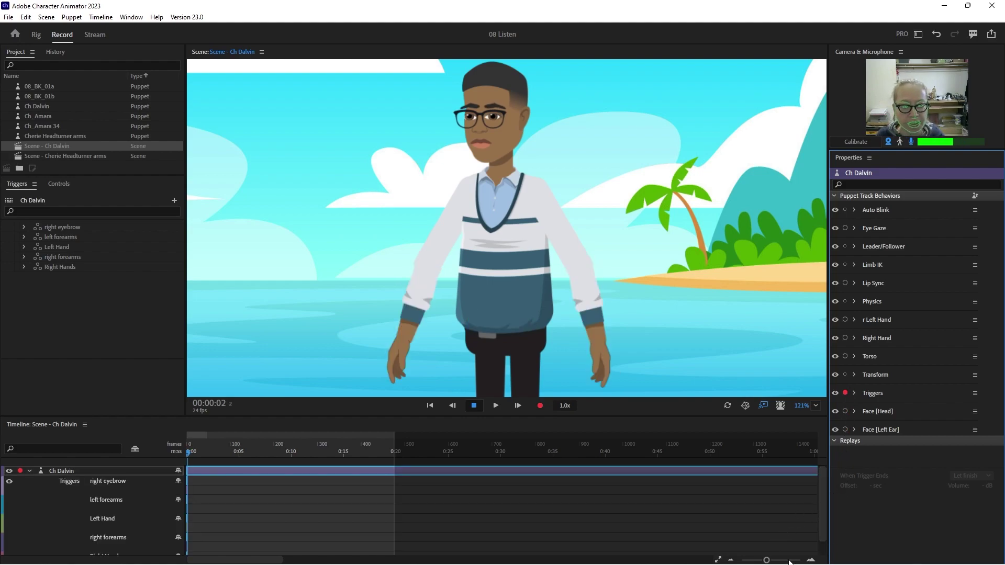
Lay down a Right Hands trigger take at the timeline start and return to frame 0.
{"action": "left_click", "coordinate": [788, 561]}
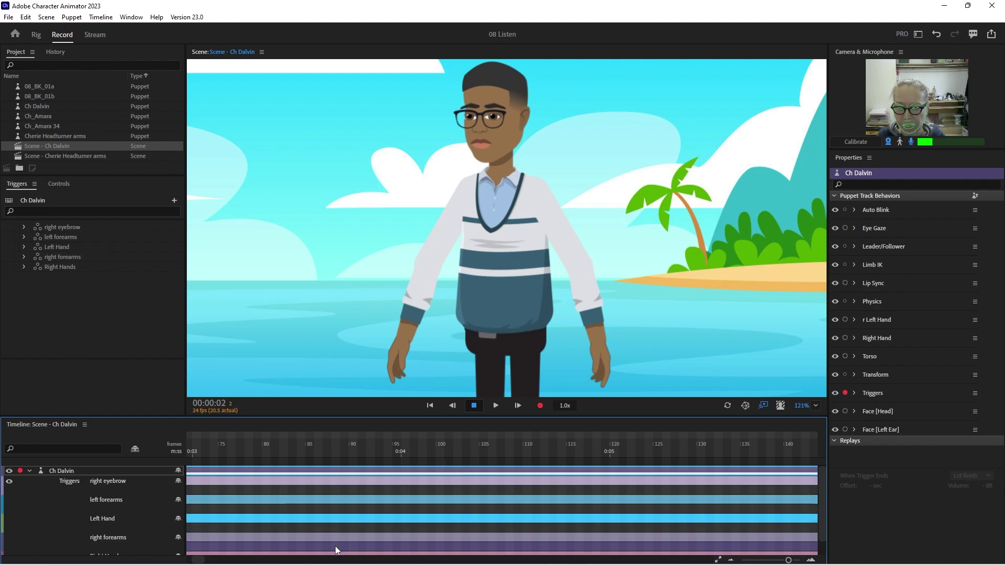
{"action": "scroll", "coordinate": [344, 540], "scroll_direction": "down", "scroll_amount": 1}
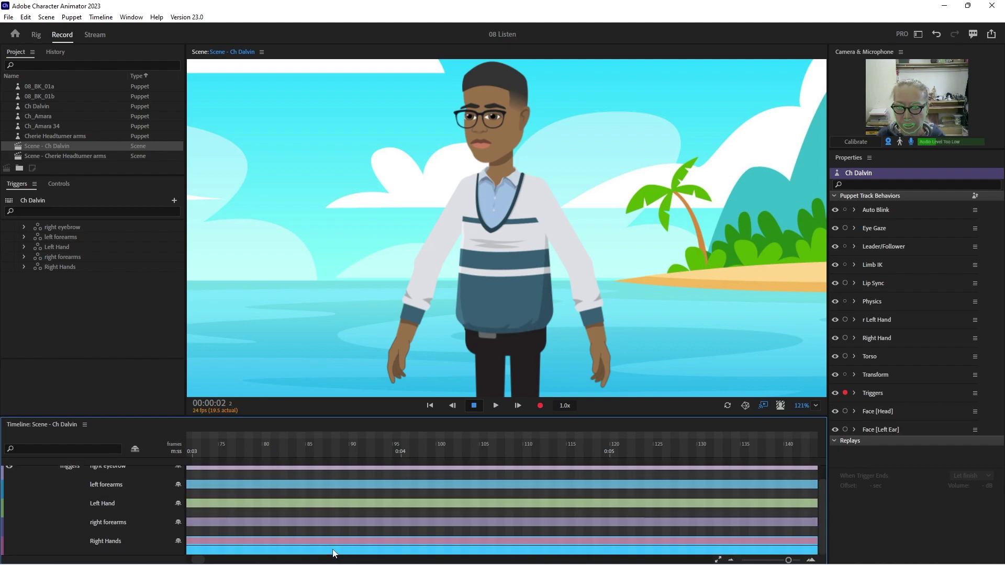
{"action": "left_click_drag", "start_coordinate": [198, 559], "coordinate": [180, 561]}
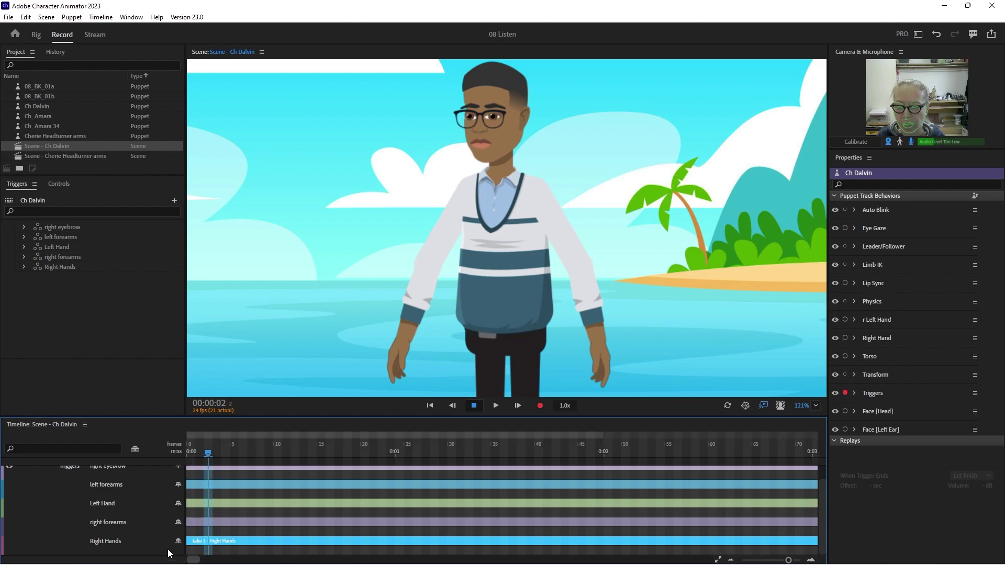
{"action": "left_click", "coordinate": [190, 453]}
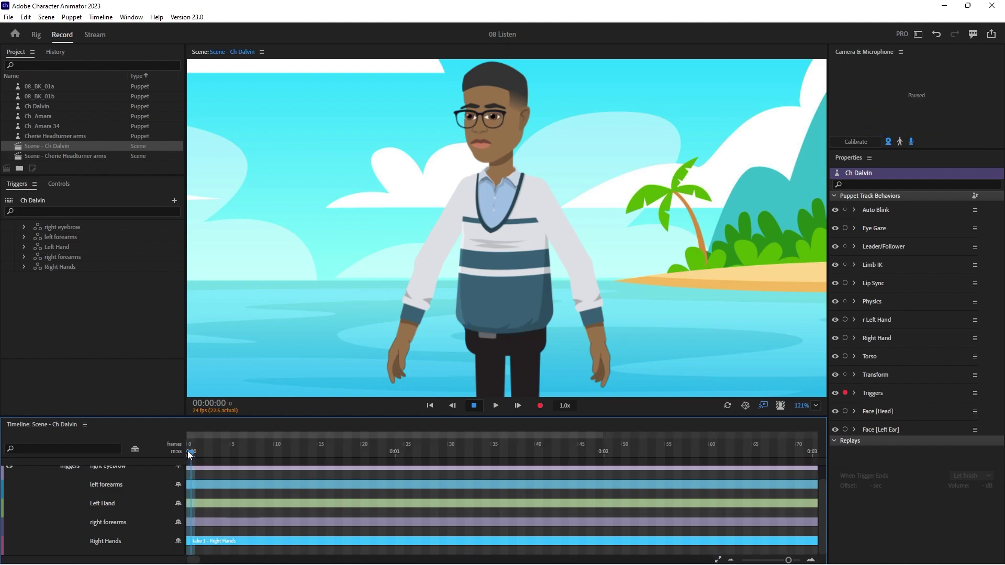
Record and trim a Right Hand rest-pose take, then disarm Right Hand.
{"action": "left_click", "coordinate": [845, 392]}
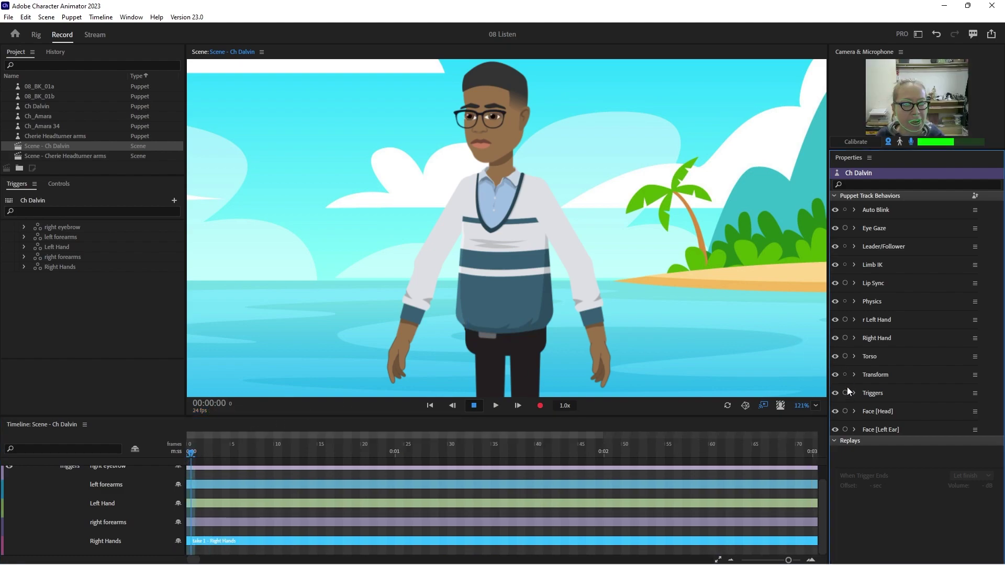
{"action": "left_click", "coordinate": [845, 338]}
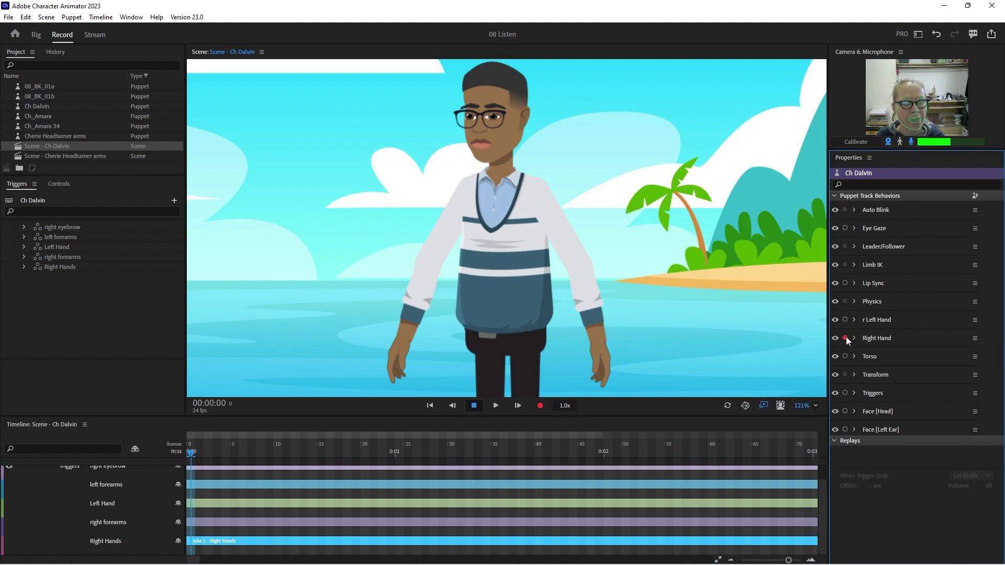
{"action": "left_click_drag", "start_coordinate": [400, 347], "coordinate": [444, 358]}
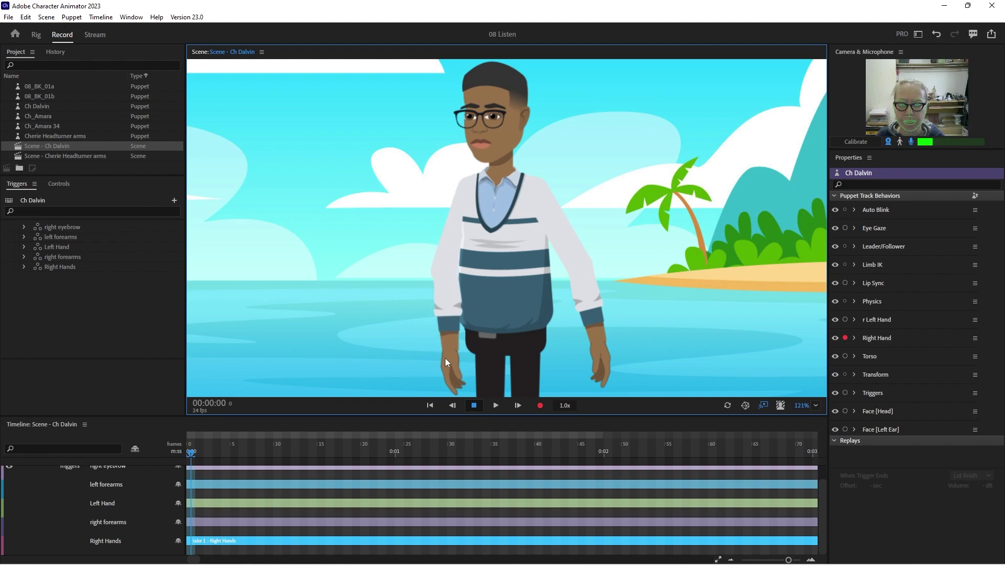
{"action": "left_click_drag", "start_coordinate": [444, 358], "coordinate": [445, 358]}
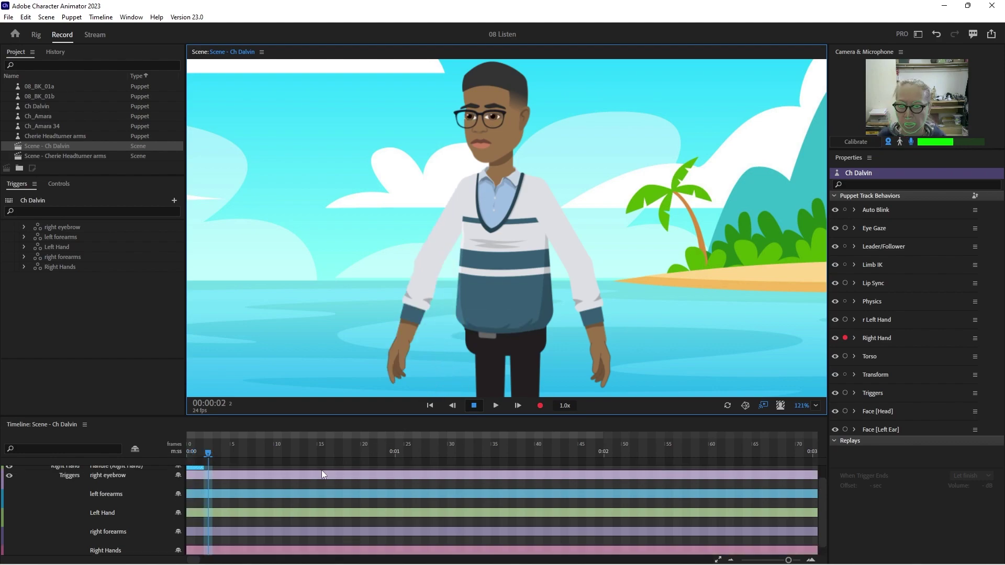
{"action": "scroll", "coordinate": [270, 485], "scroll_direction": "up", "scroll_amount": 1}
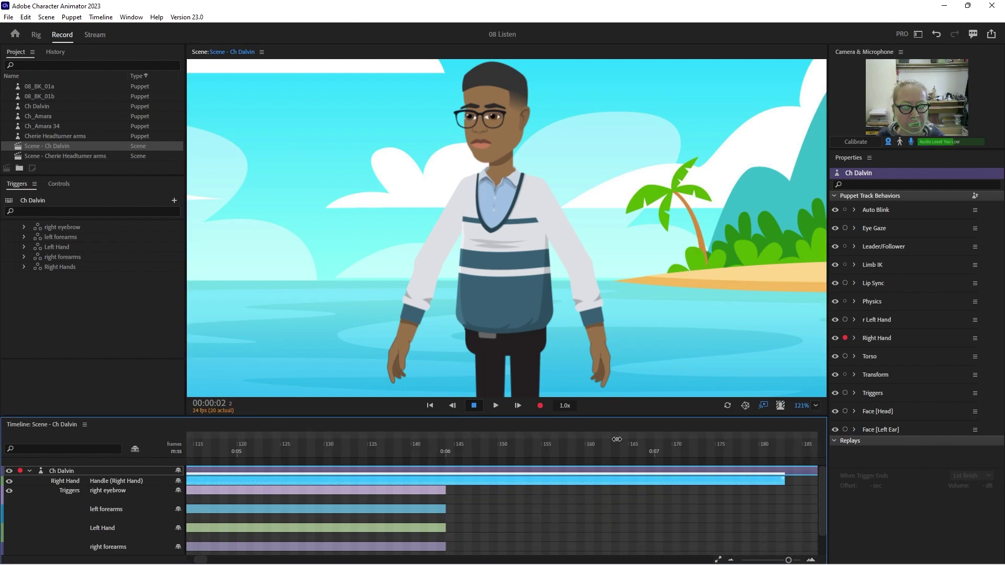
{"action": "left_click_drag", "start_coordinate": [617, 439], "coordinate": [447, 453]}
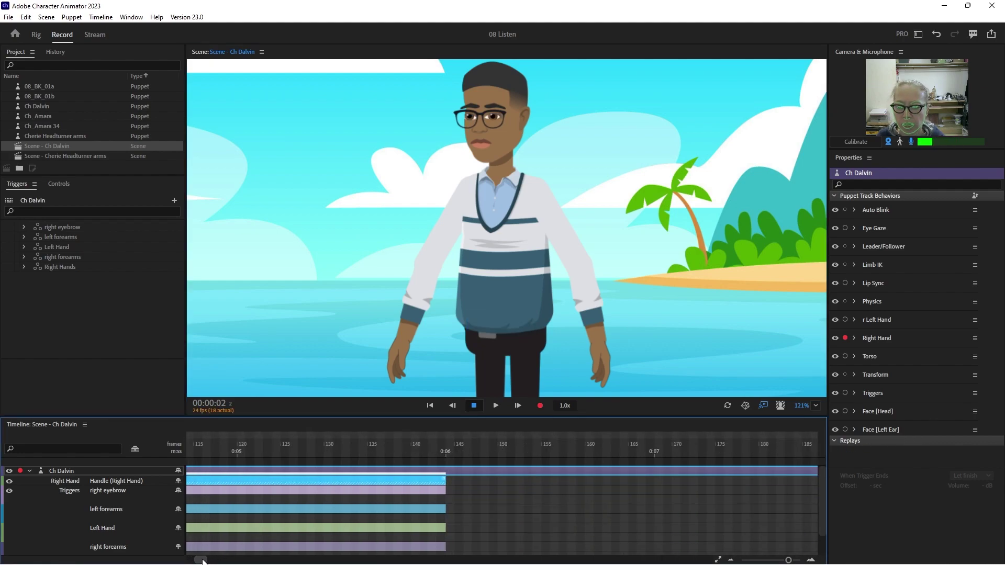
{"action": "left_click_drag", "start_coordinate": [203, 561], "coordinate": [181, 562]}
{"action": "left_click", "coordinate": [192, 453]}
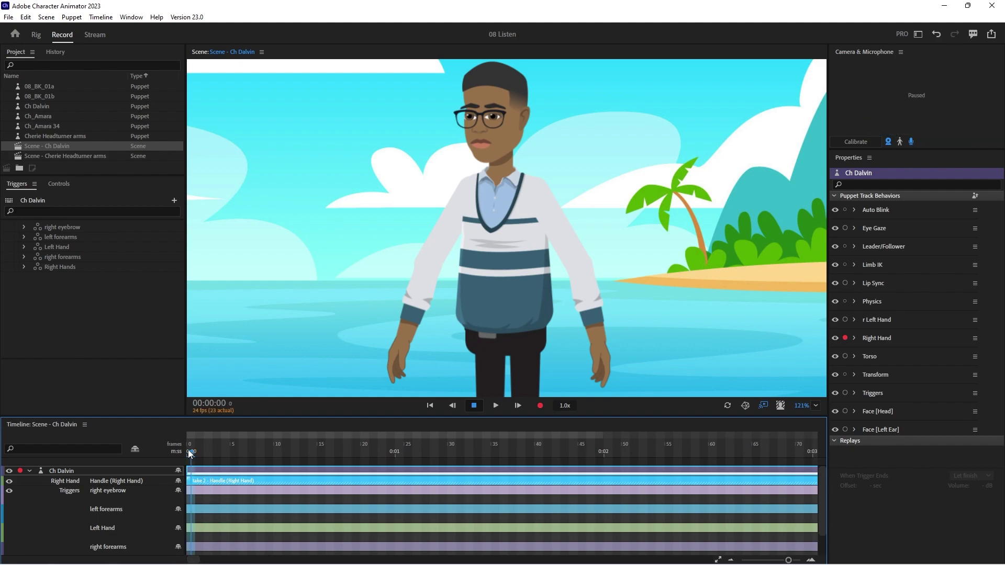
{"action": "left_click", "coordinate": [845, 338]}
Record an r Left Hand take pulling the hand inward, stretch it across the timeline, and disarm it.
{"action": "left_click_drag", "start_coordinate": [617, 360], "coordinate": [541, 375]}
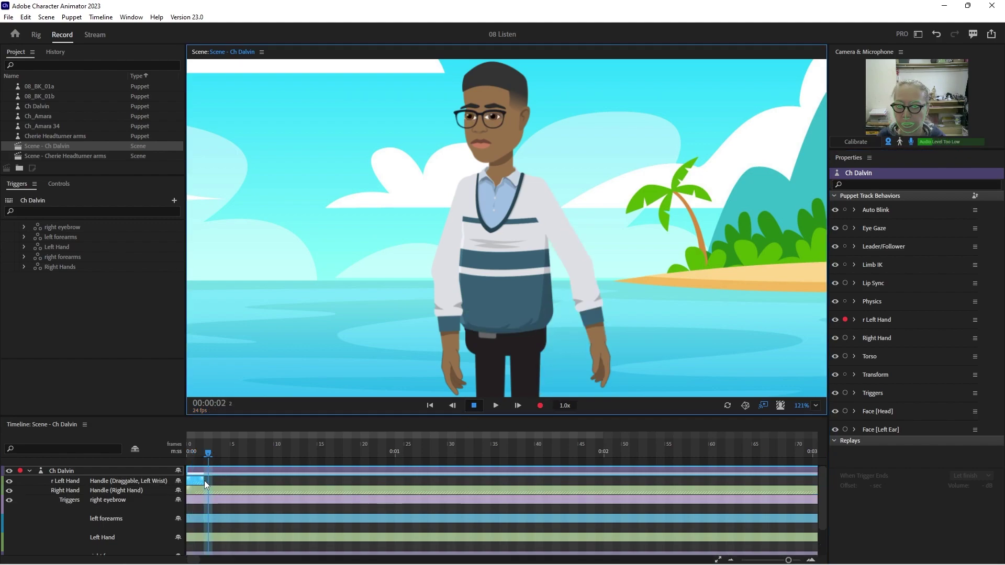
{"action": "left_click_drag", "start_coordinate": [206, 484], "coordinate": [495, 452]}
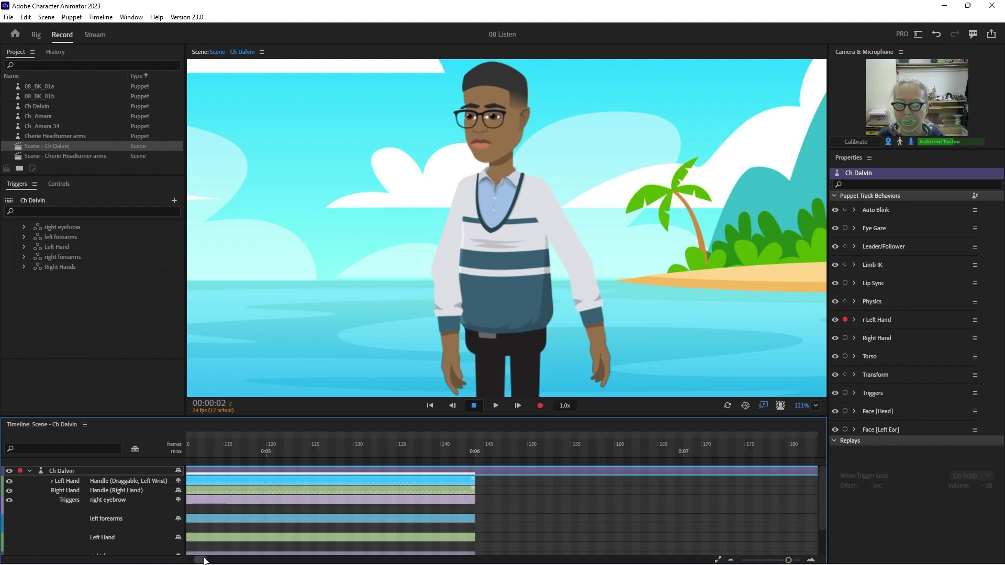
{"action": "left_click_drag", "start_coordinate": [204, 560], "coordinate": [190, 560]}
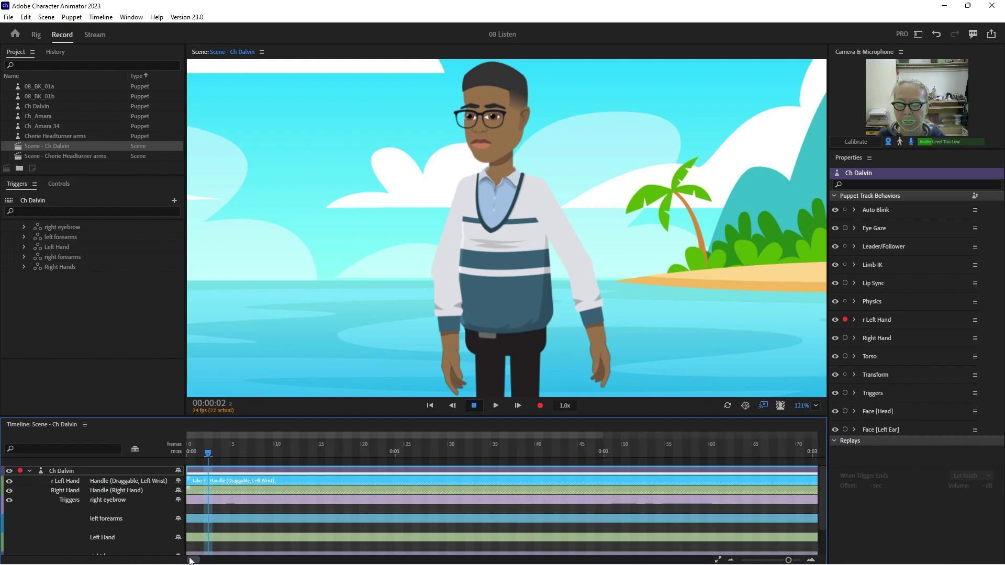
{"action": "left_click", "coordinate": [845, 320]}
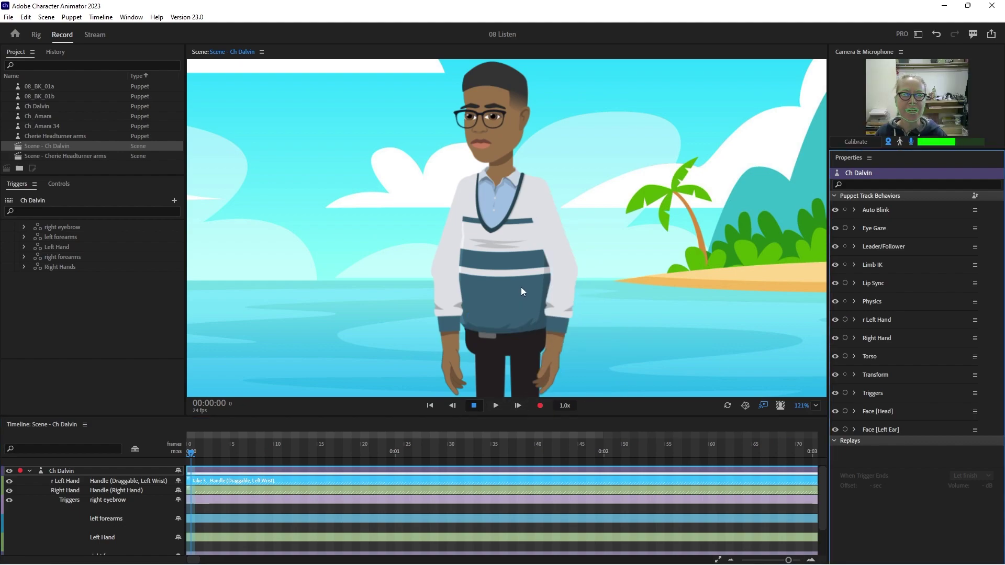
Re-arm all of Ch Dalvin's behaviors for recording with one Alt-click.
{"action": "left_click", "coordinate": [845, 429]}
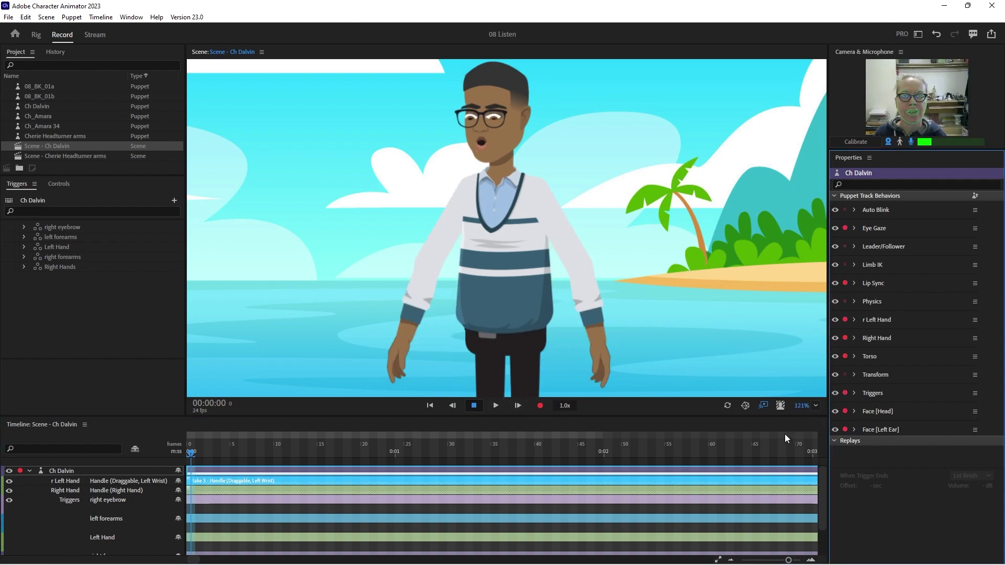